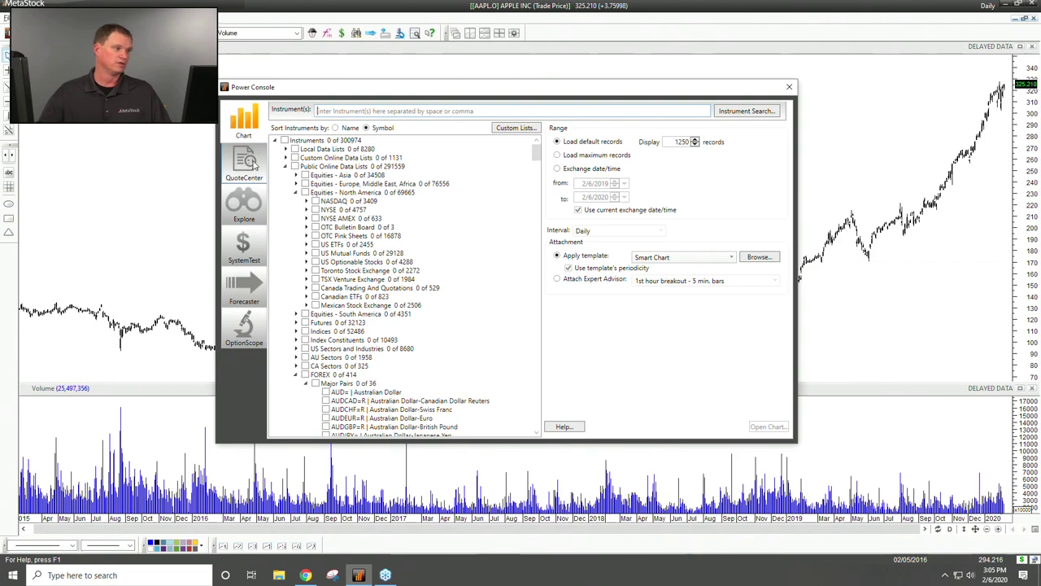
# Set up QuoteCenter in the Power Console with only the 92-instrument custom online list selected, clearing the previous instrument selection
pyautogui.click(253, 169)
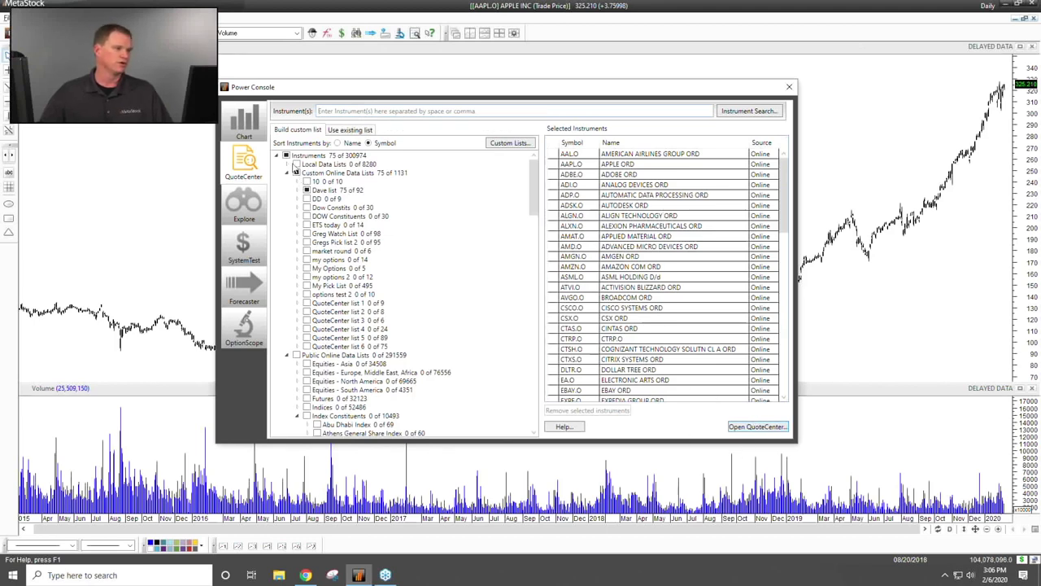
pyautogui.click(287, 156)
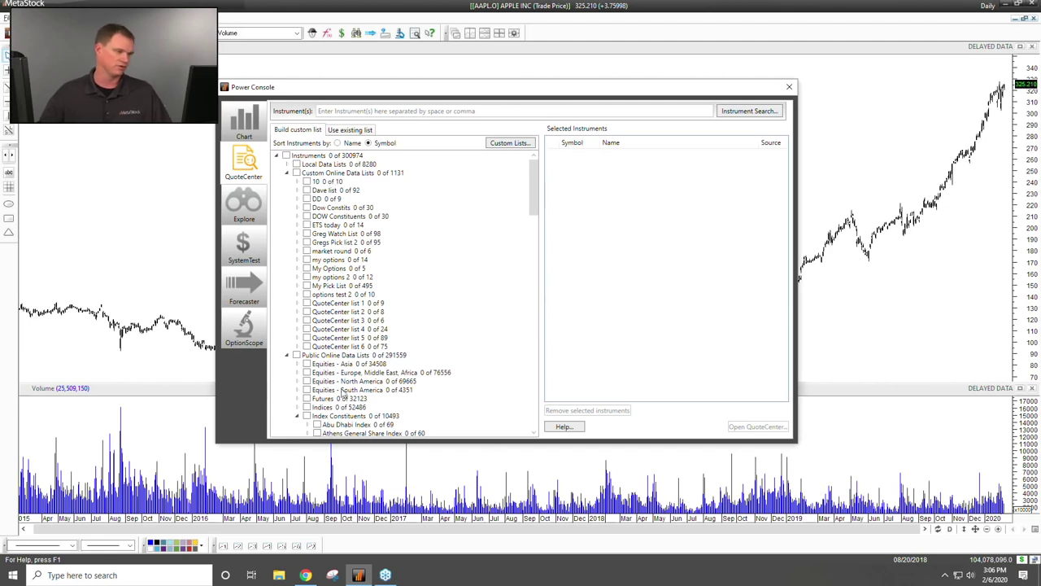
pyautogui.scroll(-5, 342, 374)
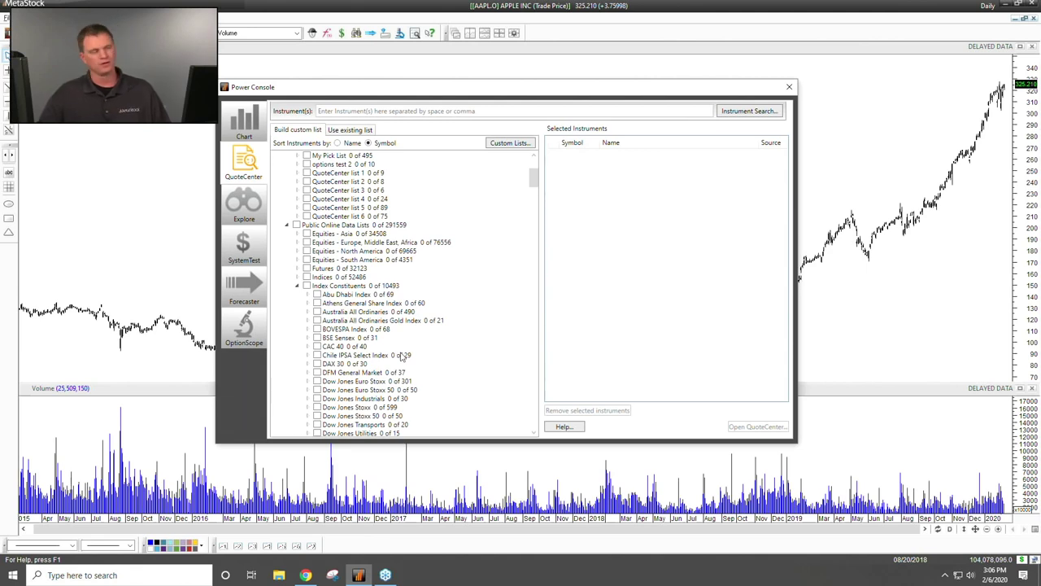
pyautogui.scroll(5, 401, 355)
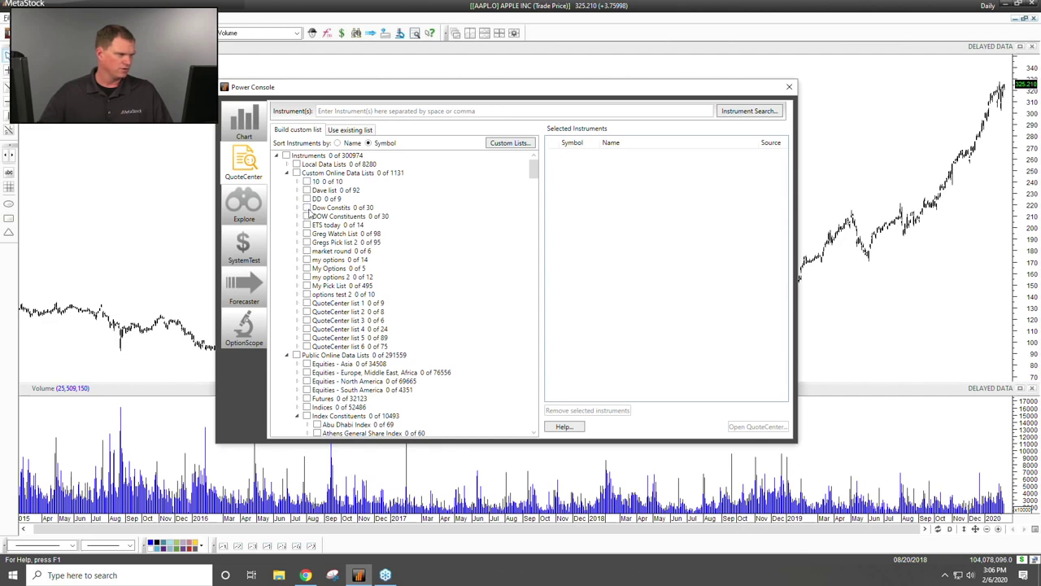
pyautogui.click(307, 190)
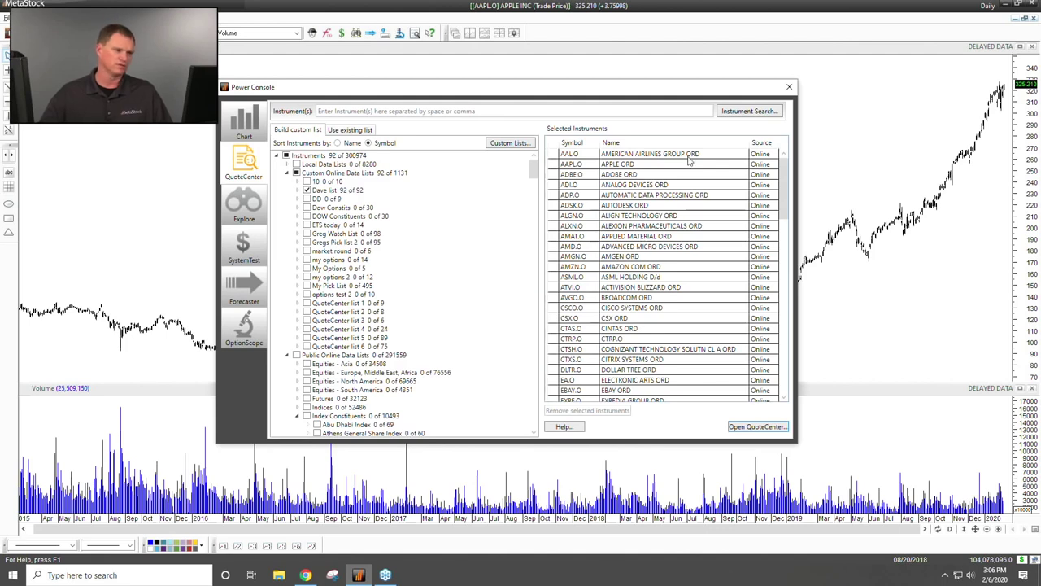
# Remove TSLA.O through XLNX.O from the selected instruments and open the remaining ones in a maximized QuoteCenter window
pyautogui.scroll(-20, 660, 268)
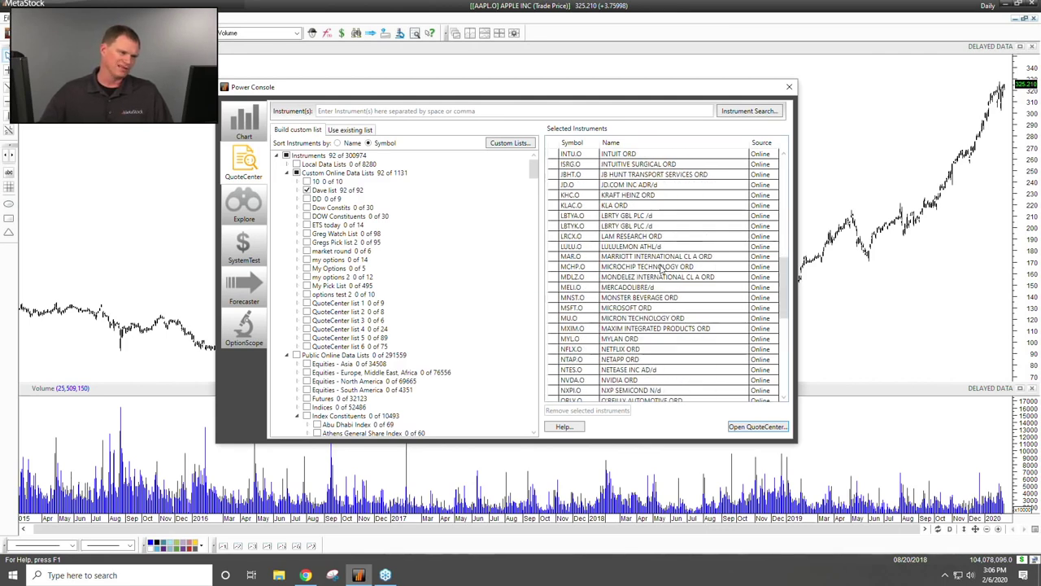
pyautogui.click(603, 248)
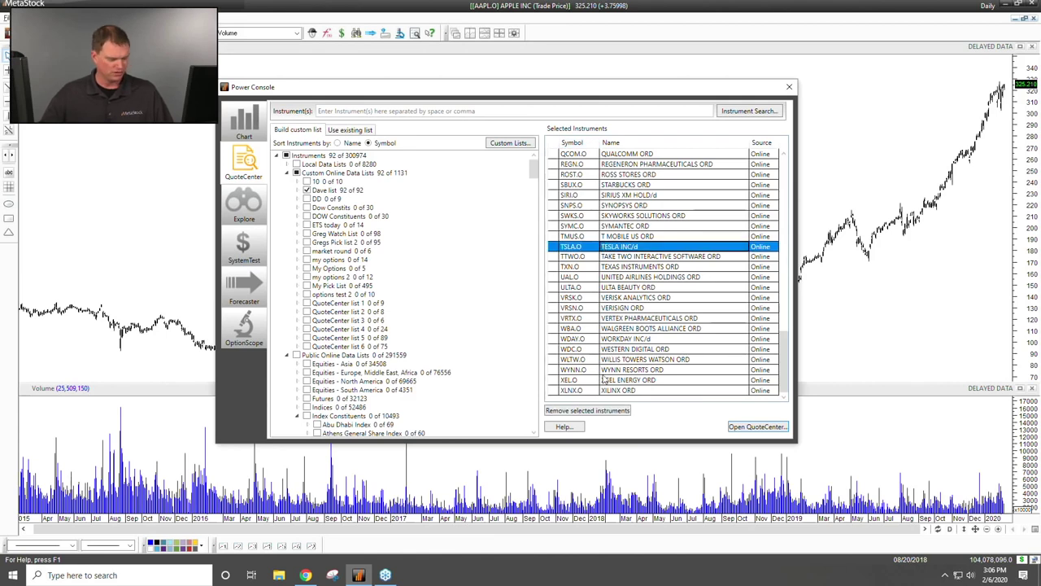
pyautogui.keyDown('shift'); pyautogui.click(649, 391); pyautogui.keyUp('shift')
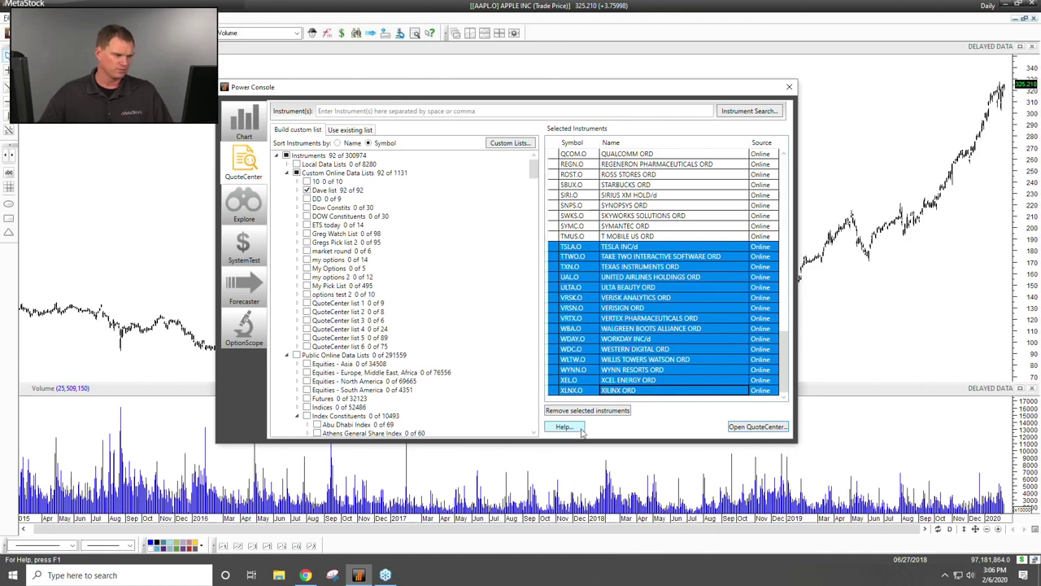
pyautogui.click(598, 412)
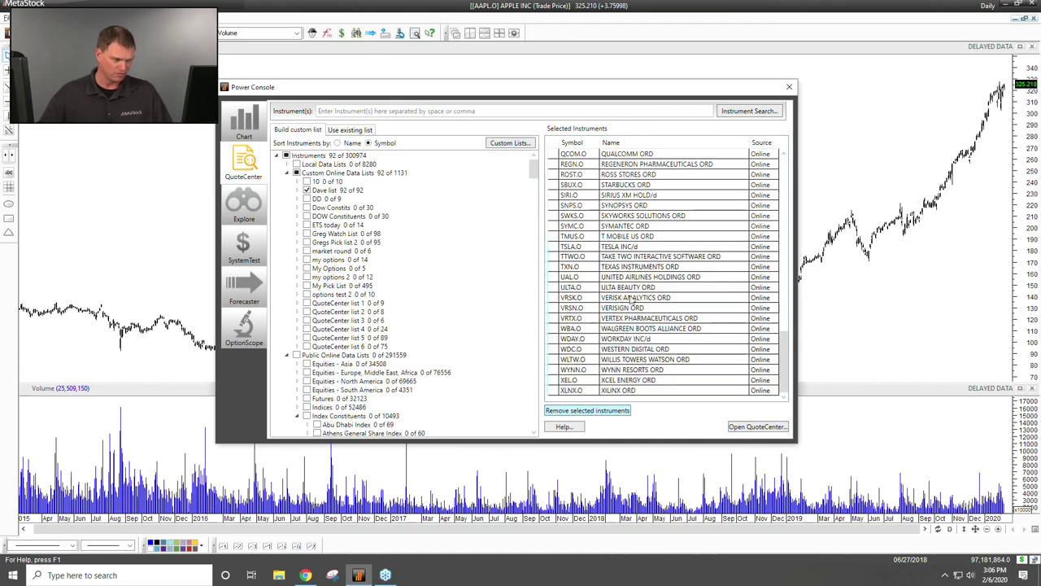
pyautogui.click(745, 429)
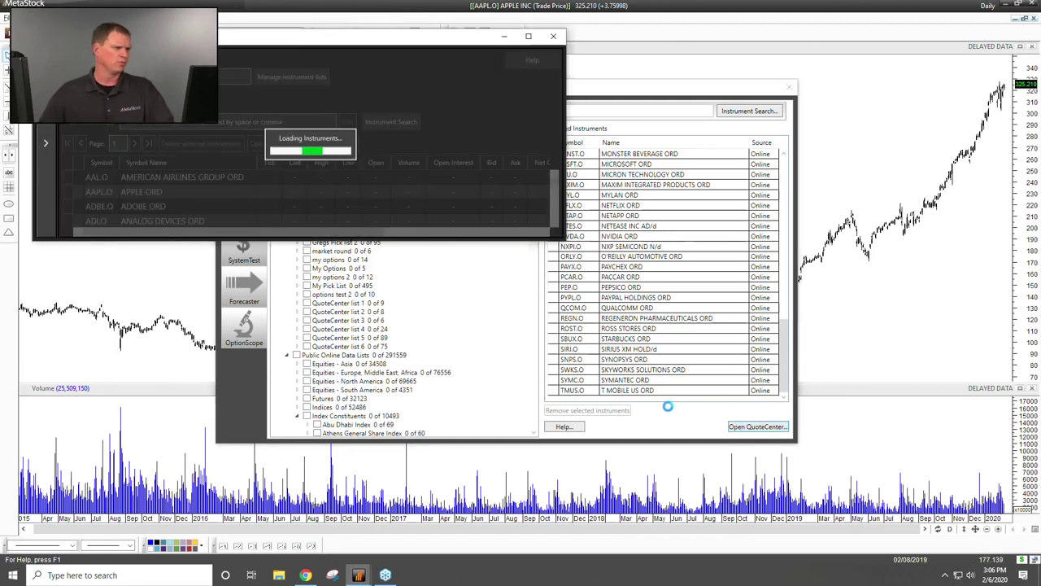
pyautogui.click(529, 36)
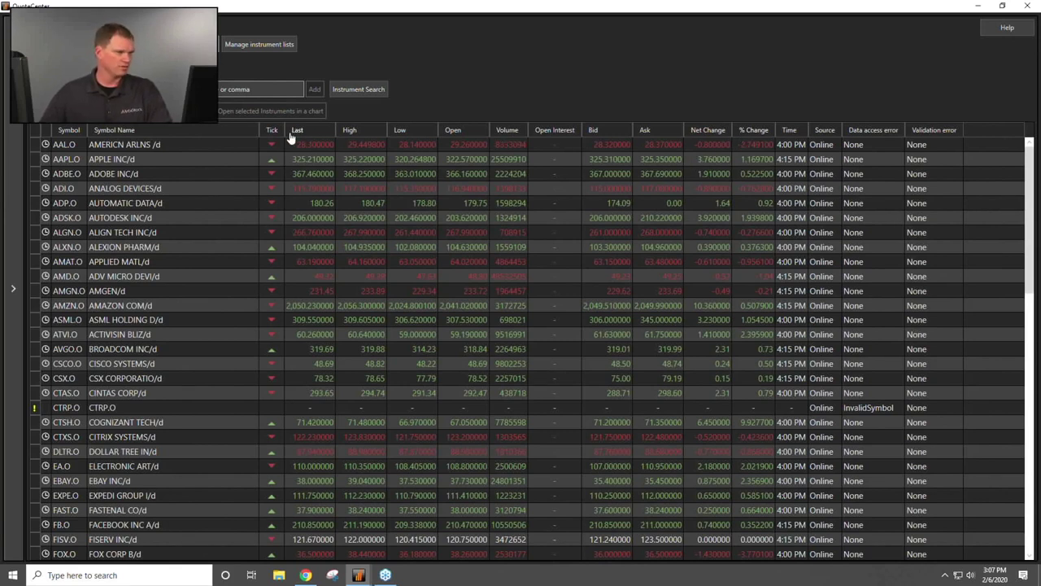
# Sort the quotes by volume from highest to lowest, and re-sort them by net change in descending order
pyautogui.click(508, 132)
pyautogui.click(510, 132)
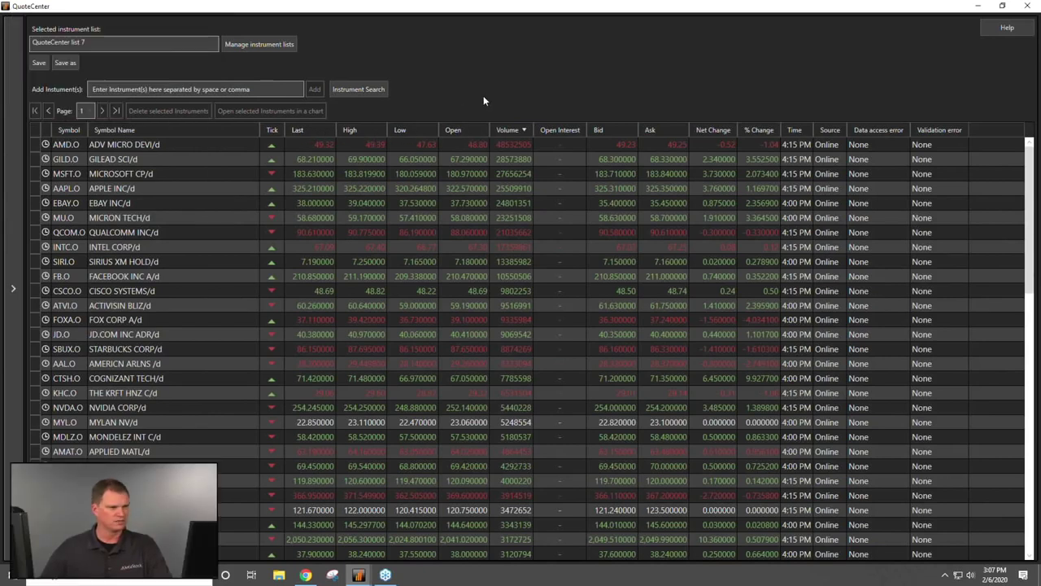
pyautogui.click(706, 126)
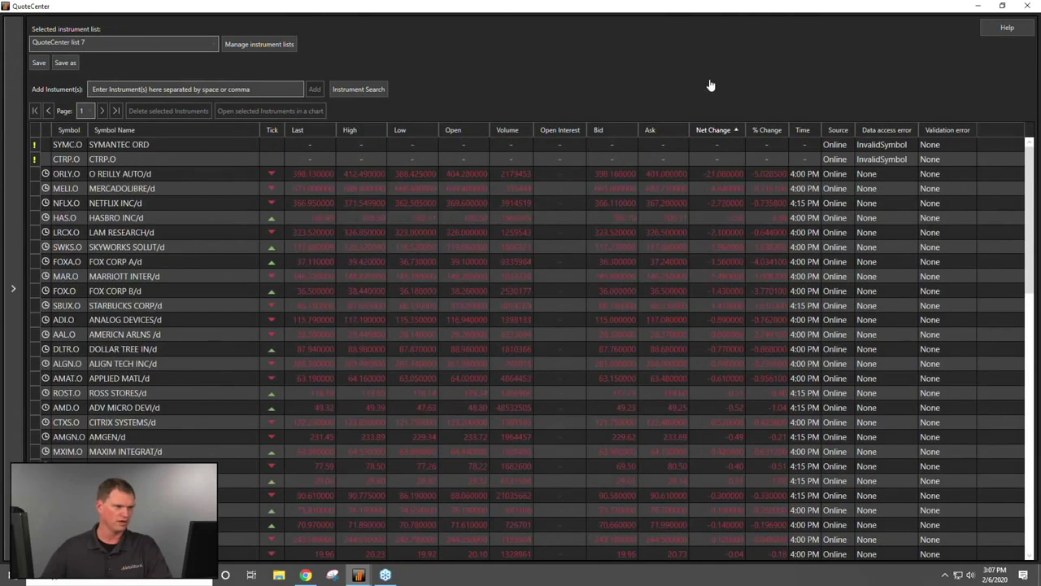
pyautogui.click(701, 130)
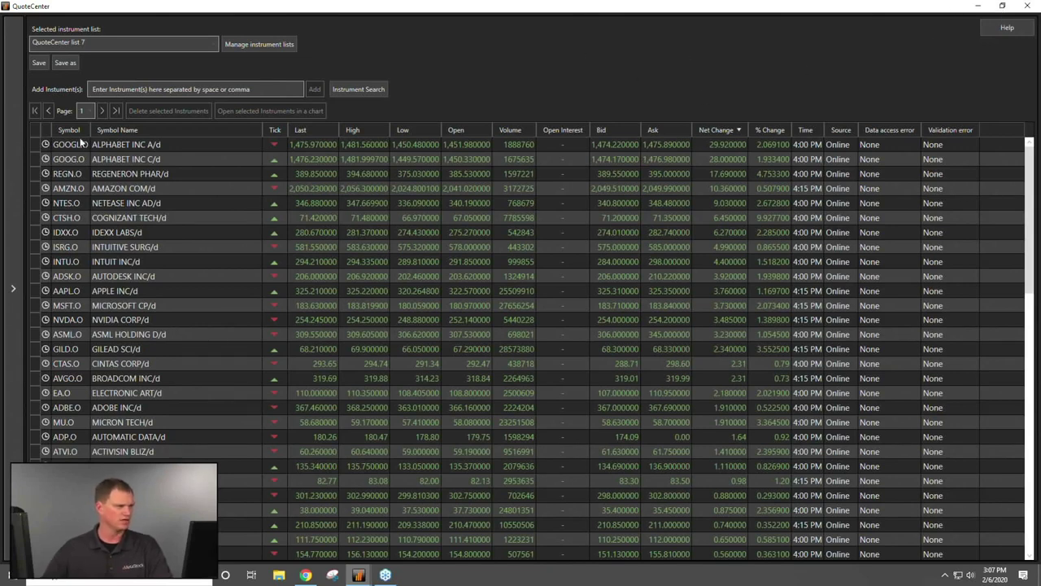
# Restore QuoteCenter to a floating window over the chart, close the Power Console, and enlarge the QuoteCenter window
pyautogui.click(1003, 7)
pyautogui.moveTo(436, 38); pyautogui.dragTo(598, 72)
pyautogui.click(787, 87)
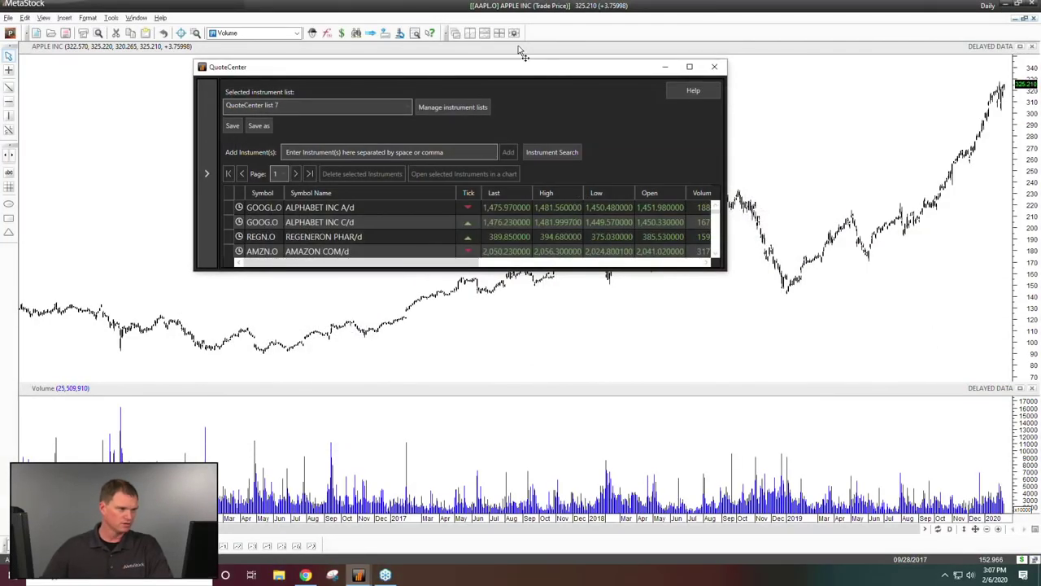
pyautogui.moveTo(727, 269); pyautogui.dragTo(810, 404)
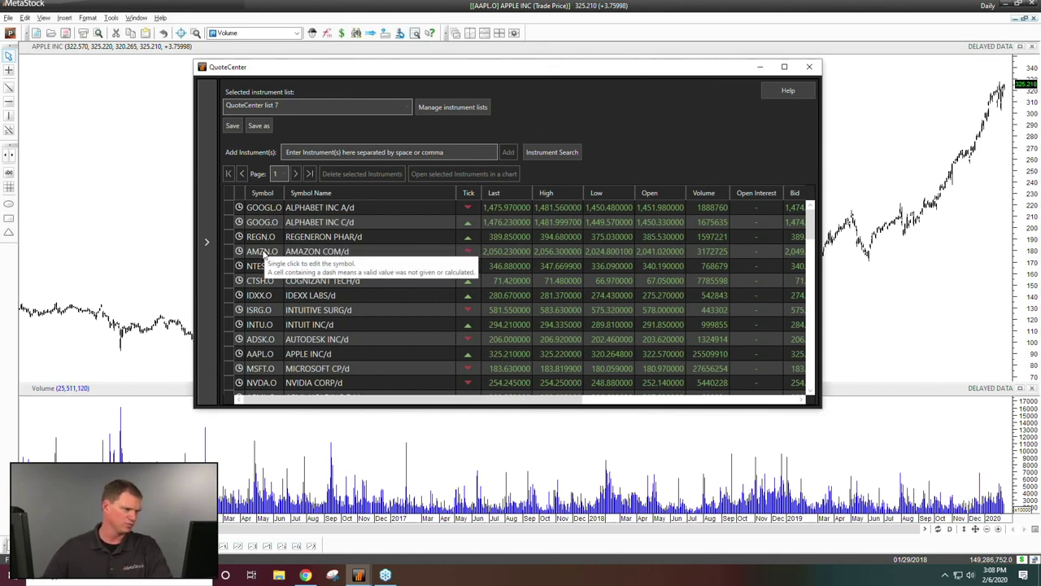
# Chart AMZN.O from the quote list, try selecting AMZN.O through INTU.O as a group, and chart CTSH.O
pyautogui.click(265, 253)
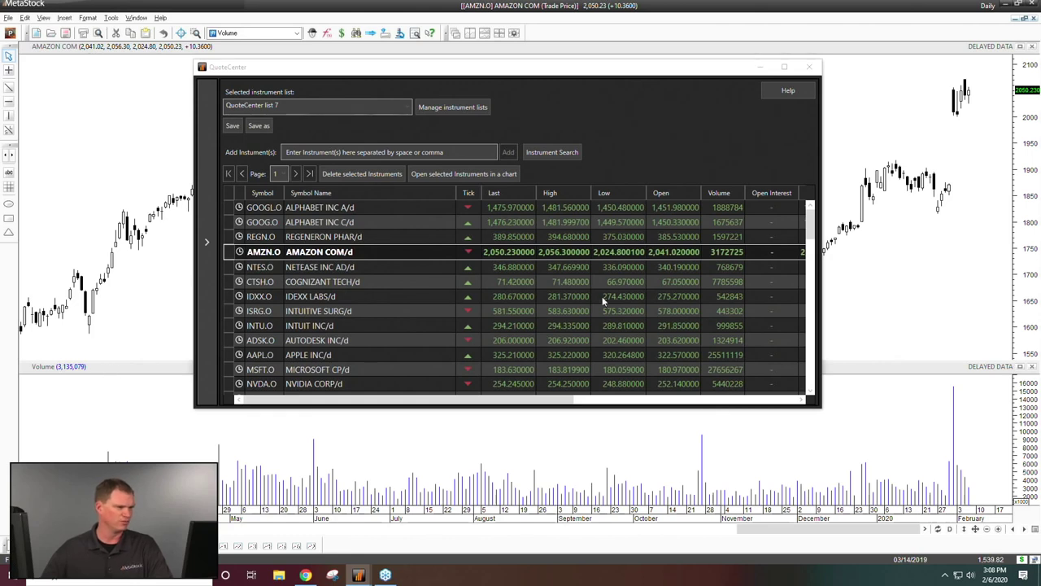
pyautogui.keyDown('shift'); pyautogui.click(298, 324); pyautogui.keyUp('shift')
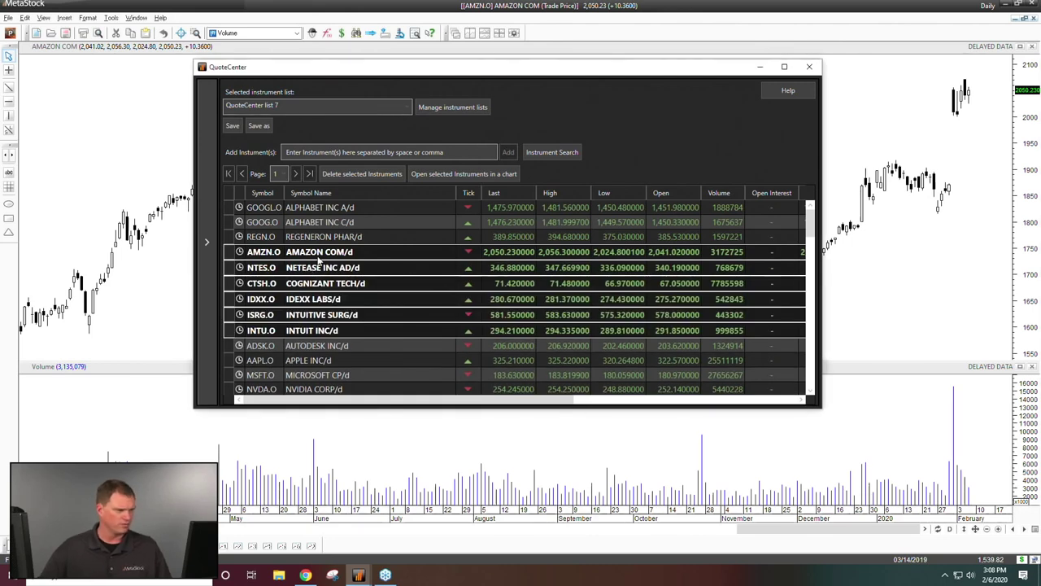
pyautogui.press('Down')
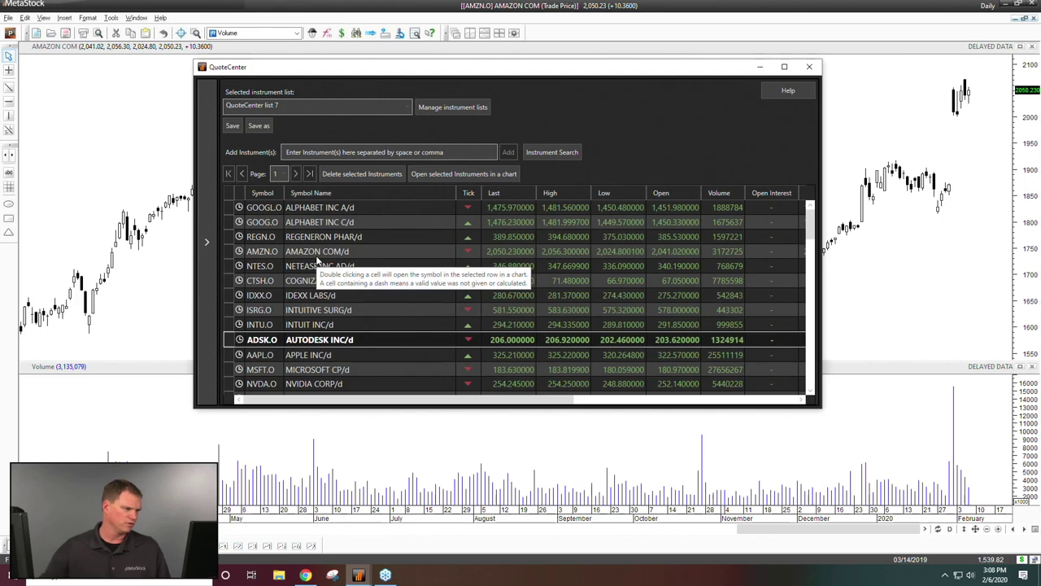
pyautogui.doubleClick(311, 281)
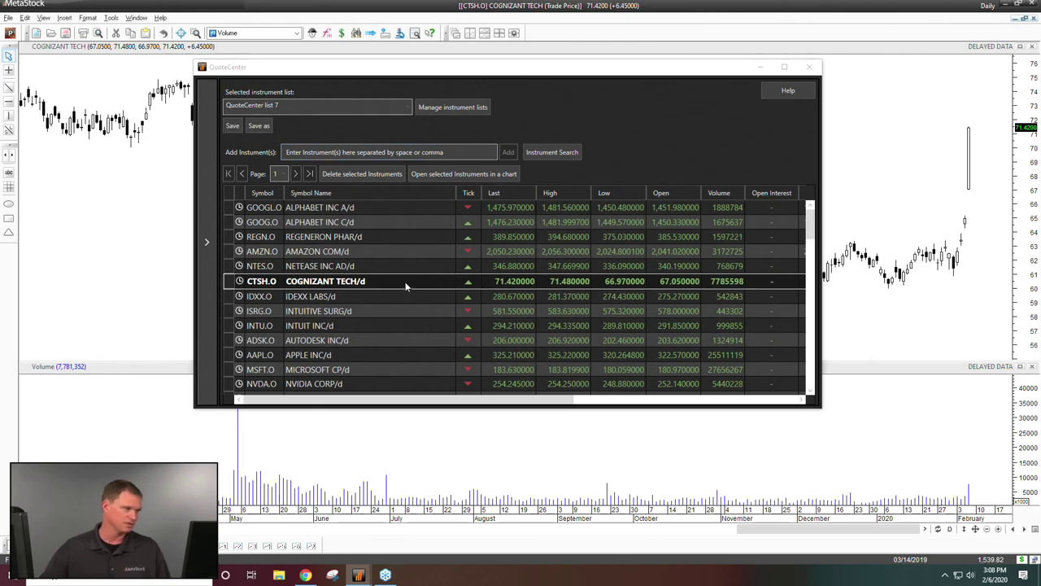
# Delete the instruments from ADP.O through FB.O from the QuoteCenter list
pyautogui.scroll(-5, 407, 285)
pyautogui.click(328, 282)
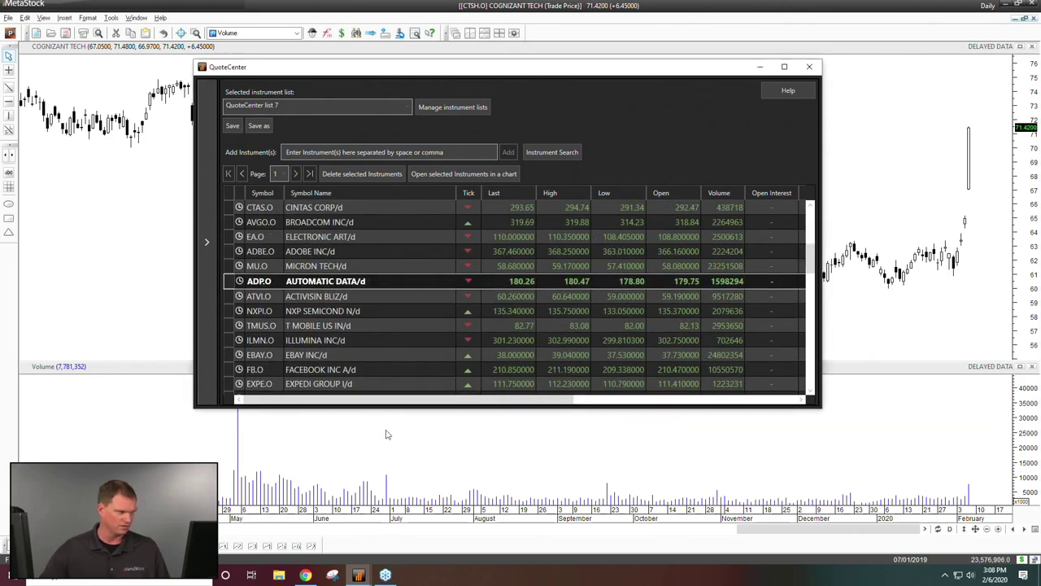
pyautogui.keyDown('shift'); pyautogui.click(354, 371); pyautogui.keyUp('shift')
pyautogui.press('Delete')
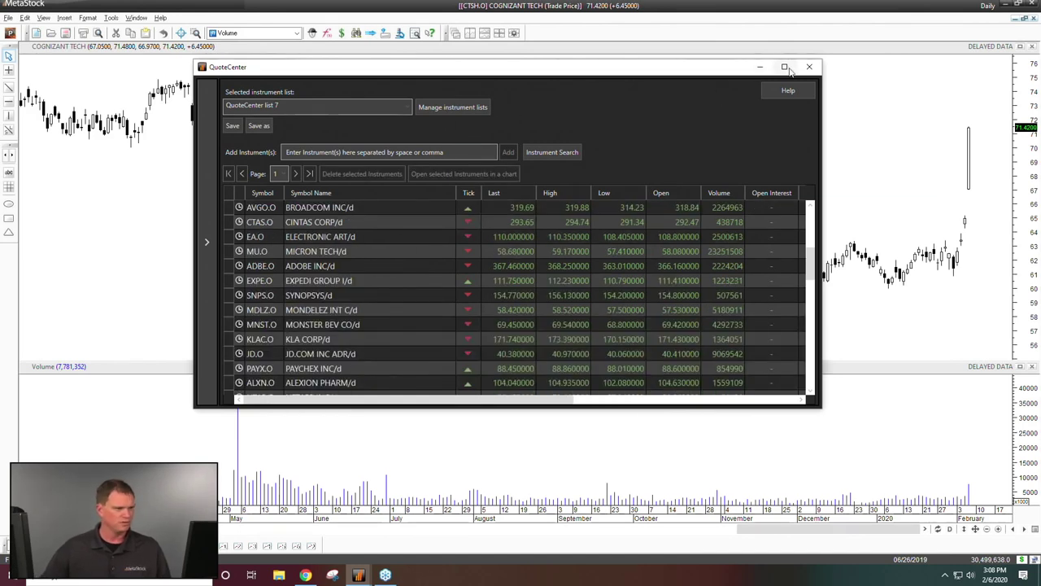
# Save the edited instrument list under the new name Feb Webinar
pyautogui.click(261, 125)
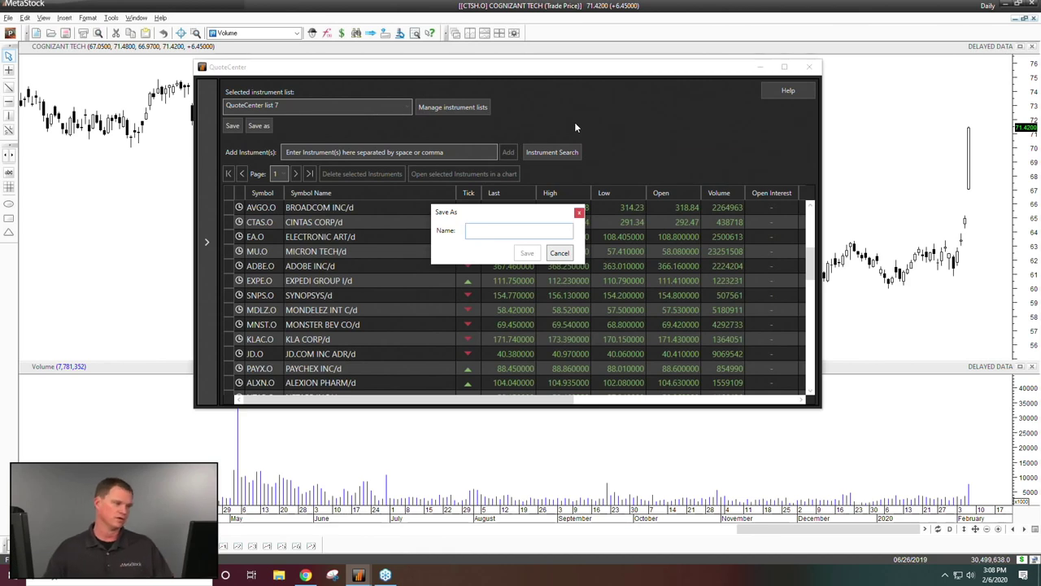
pyautogui.write('Weght')
pyautogui.press('BackSpace')
pyautogui.press('BackSpace')
pyautogui.press('BackSpace')
pyautogui.press('BackSpace')
pyautogui.press('BackSpace')
pyautogui.write('Feb Webinar')
pyautogui.press('Return')
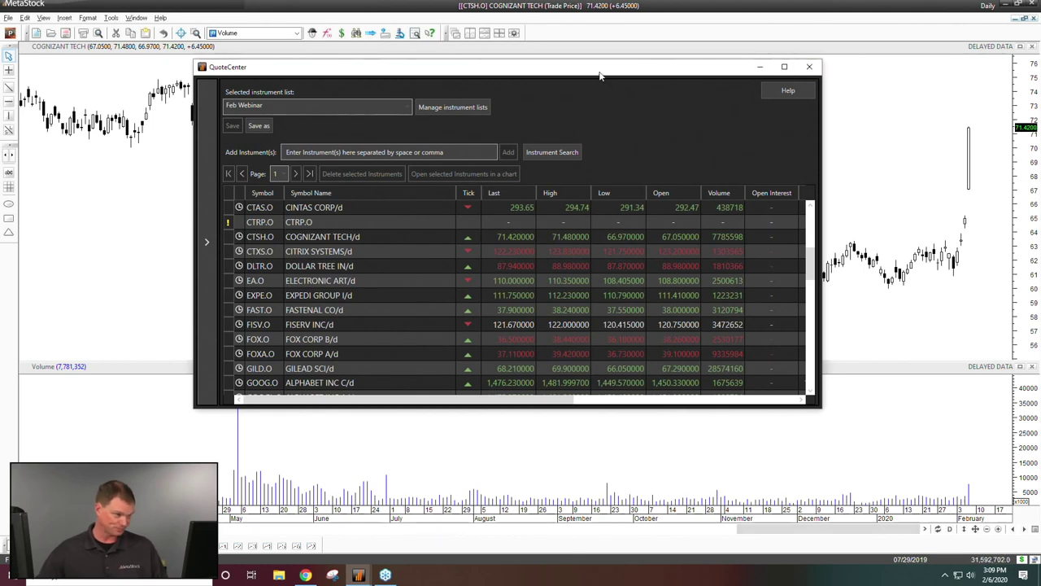
# Minimize QuoteCenter to examine the latest price bar on the Cognizant Tech chart, briefly bringing the quote window back
pyautogui.moveTo(600, 76); pyautogui.dragTo(561, 88)
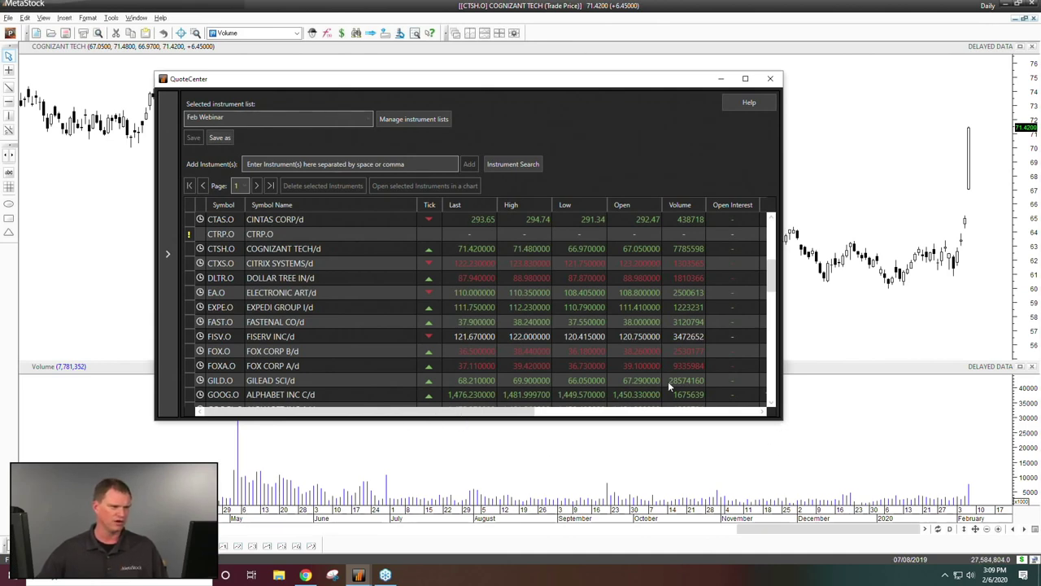
pyautogui.click(722, 79)
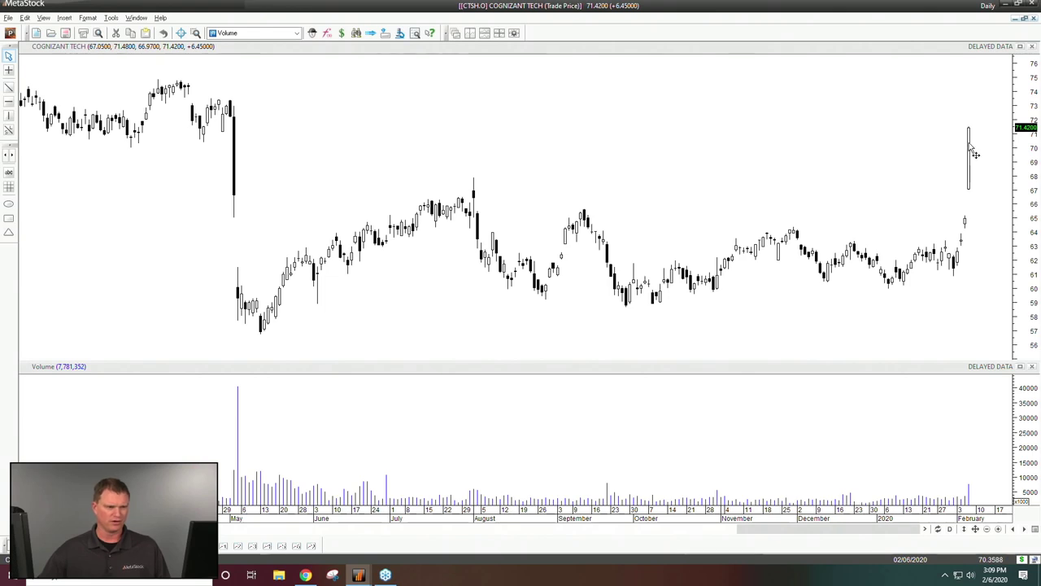
pyautogui.moveTo(970, 148)
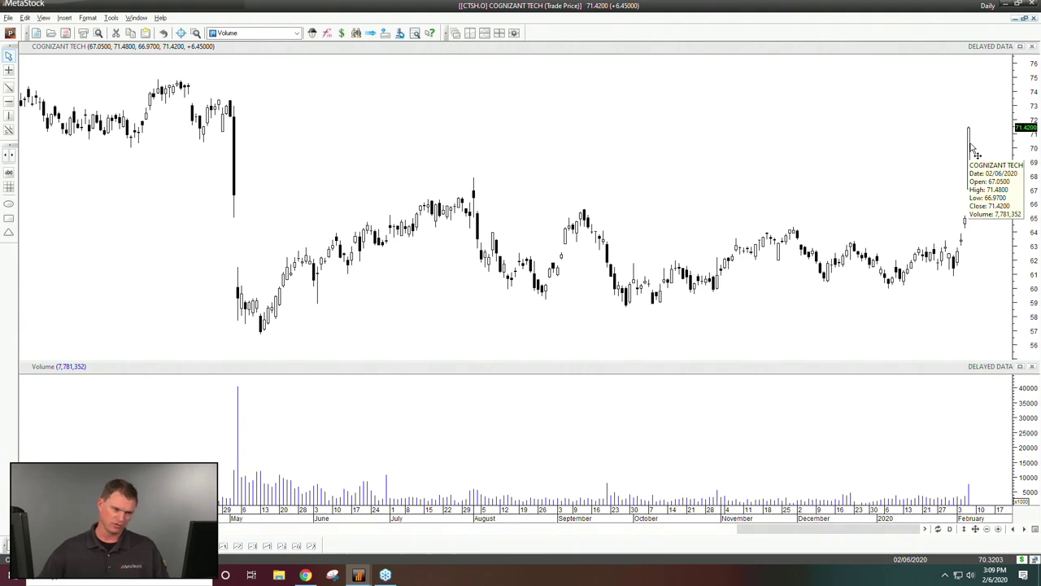
pyautogui.moveTo(367, 577)
pyautogui.click(416, 527)
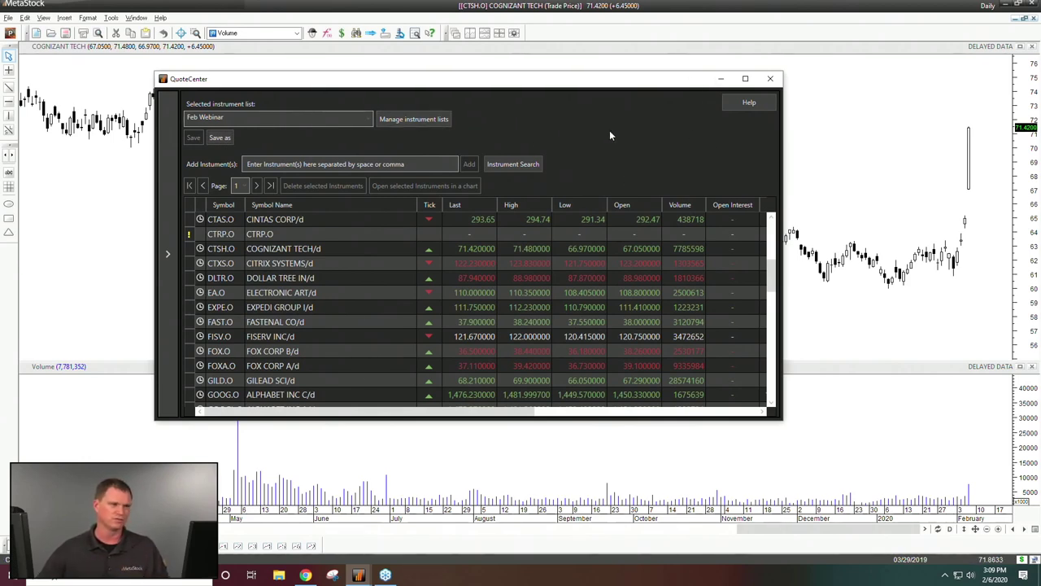
pyautogui.click(721, 79)
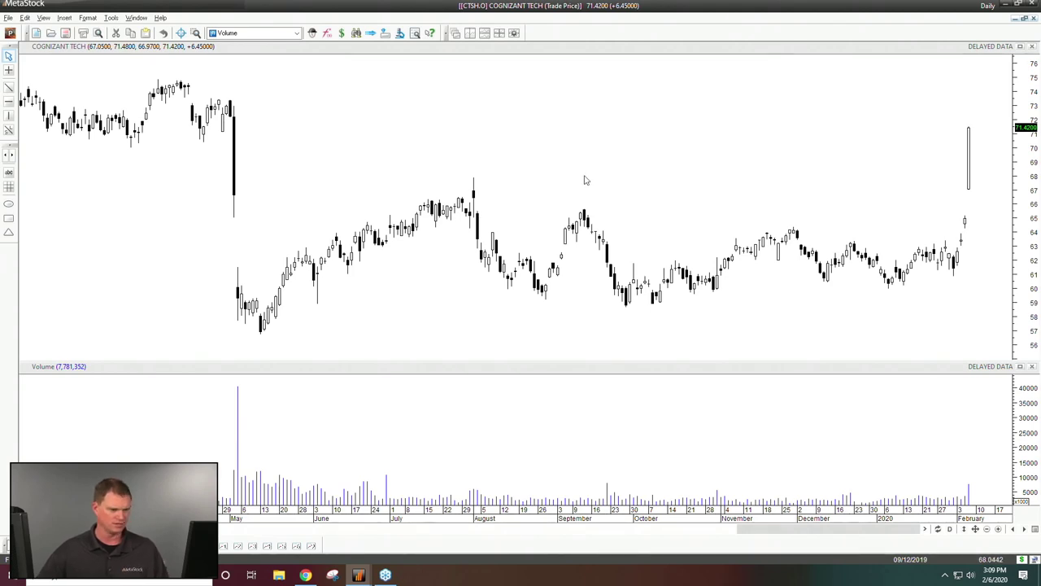
# Switch to the MetaStock 17 New Features presentation in Google Slides
pyautogui.hotkey('alt', 'Tab')
pyautogui.hotkey('alt', 'Tab')
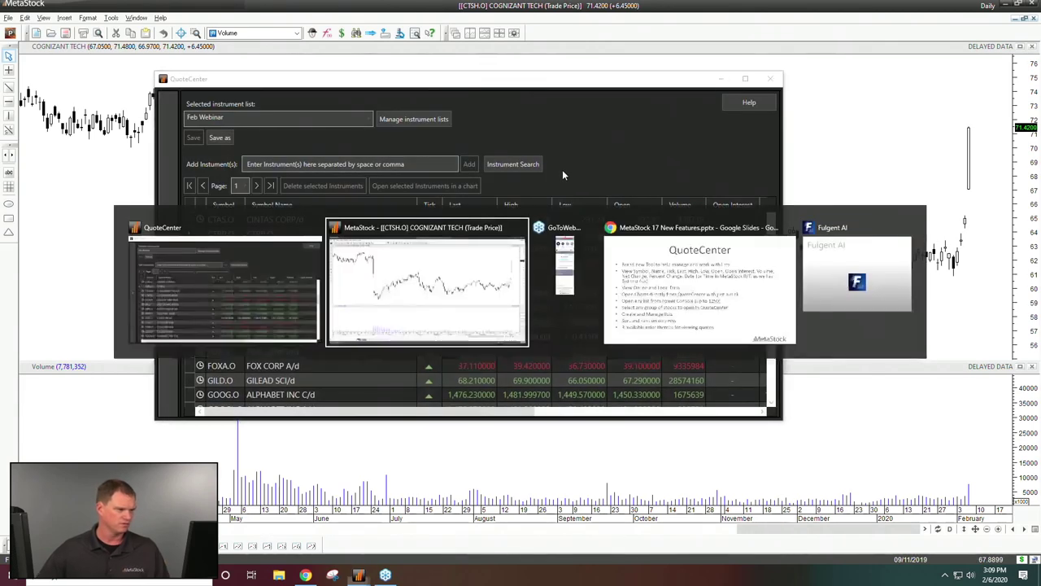
pyautogui.hotkey('alt', 'Tab')
pyautogui.hotkey('alt', 'Tab')
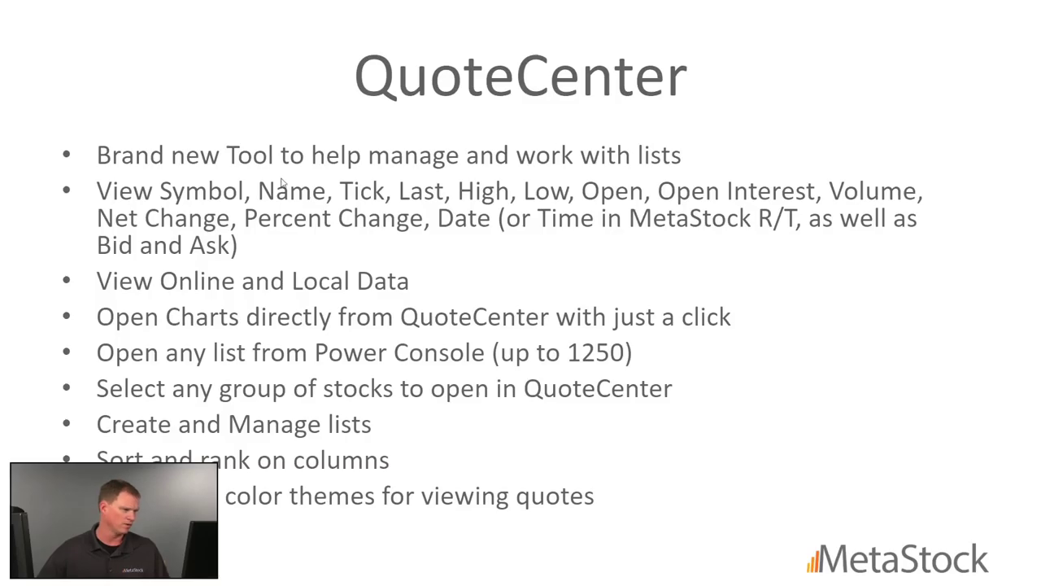
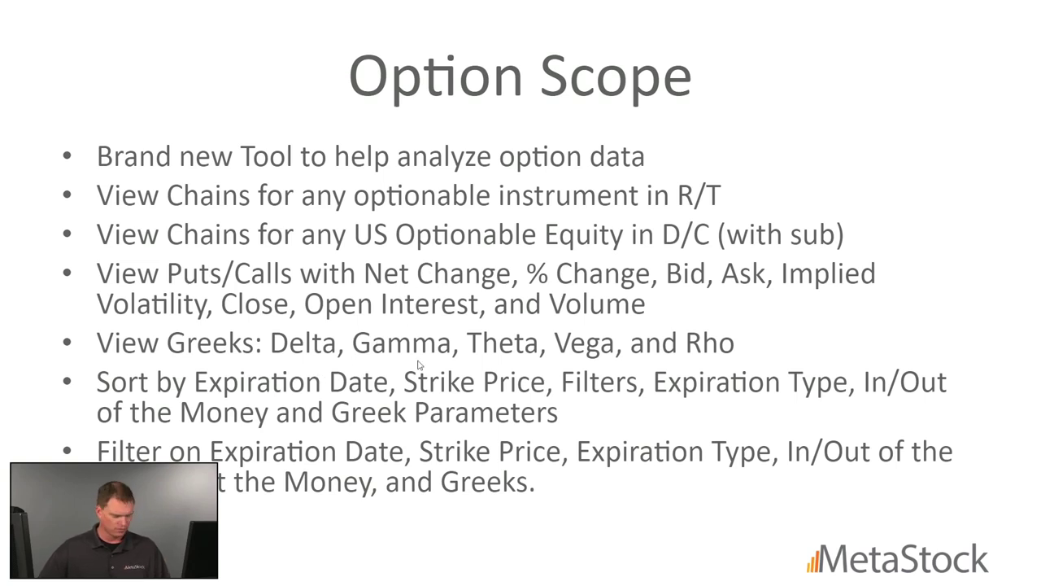
# Switch back to MetaStock and open BBY in a maximized OptionScope window, limited to options expiring within the next 90 days
pyautogui.hotkey('alt', 'Tab')
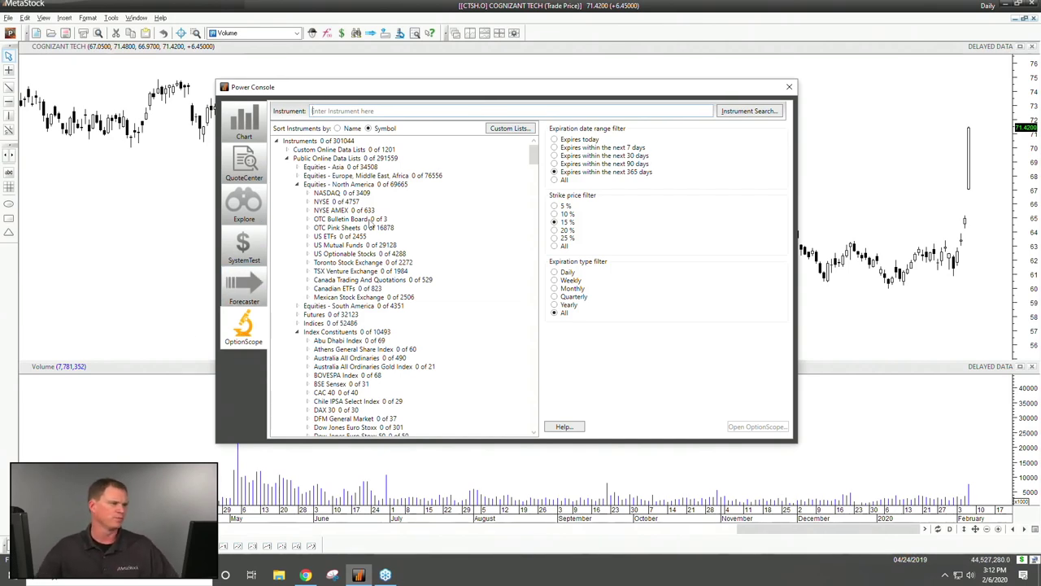
pyautogui.write('BBY')
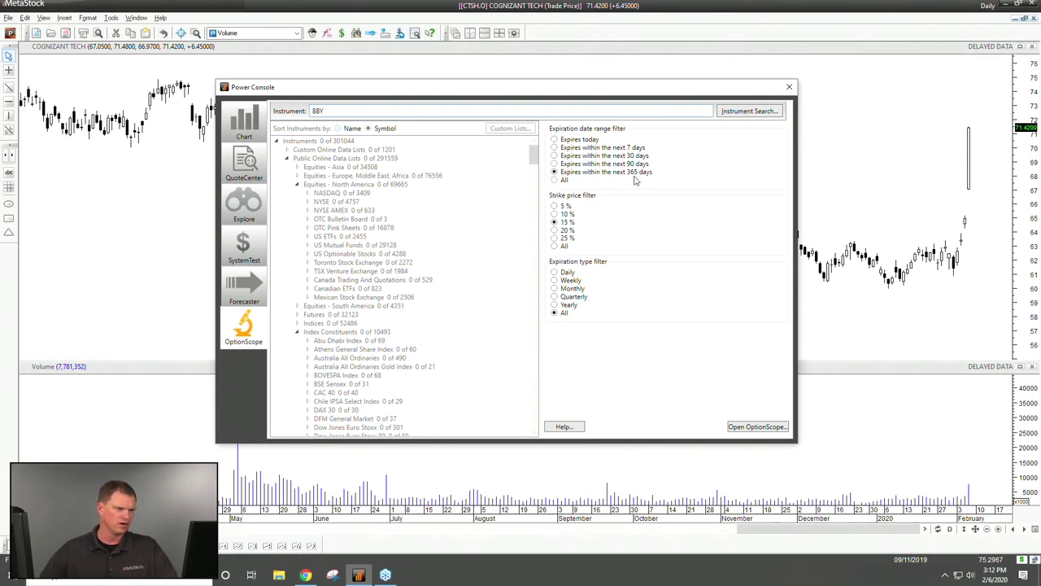
pyautogui.click(555, 164)
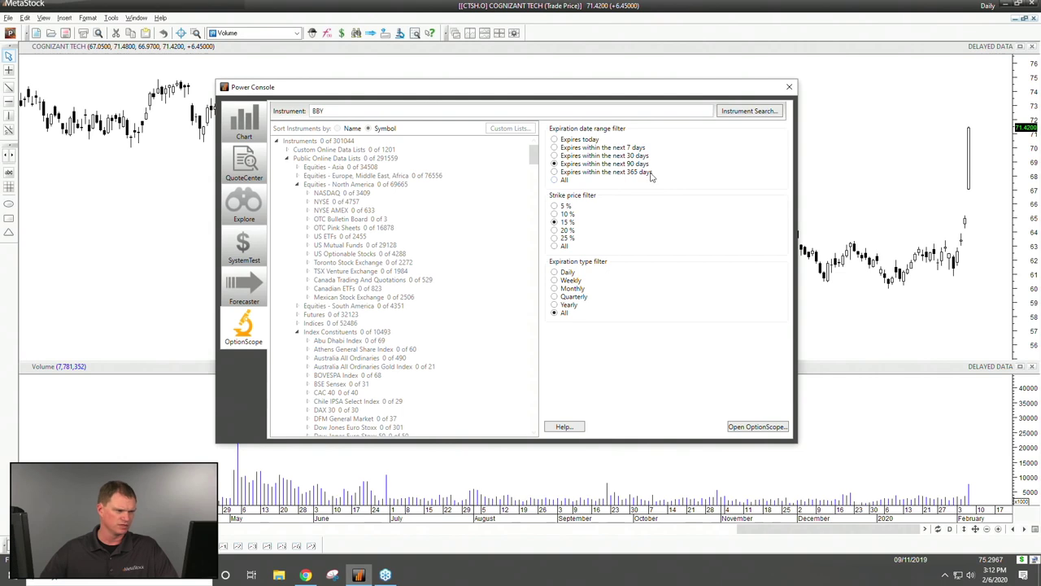
pyautogui.click(757, 427)
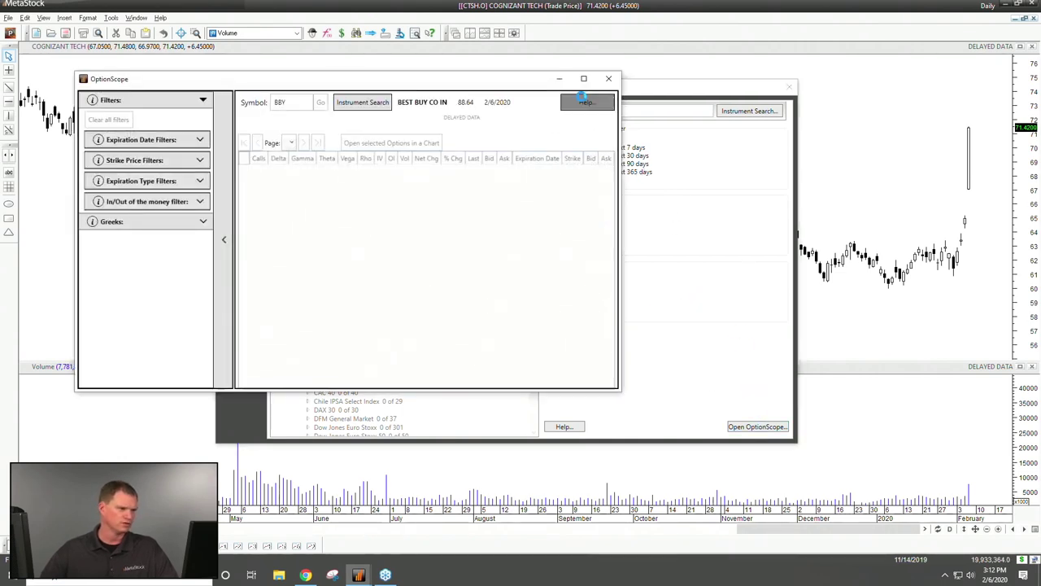
pyautogui.click(583, 79)
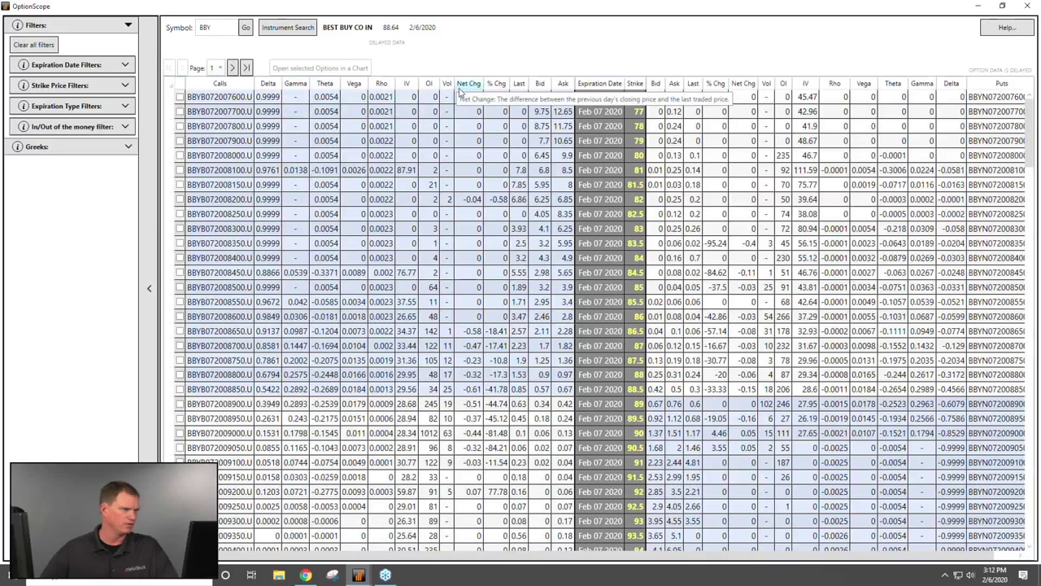
# Sort the BBY option chain by call Delta, widen the call Vol column, and sort by call volume from highest to lowest
pyautogui.click(272, 85)
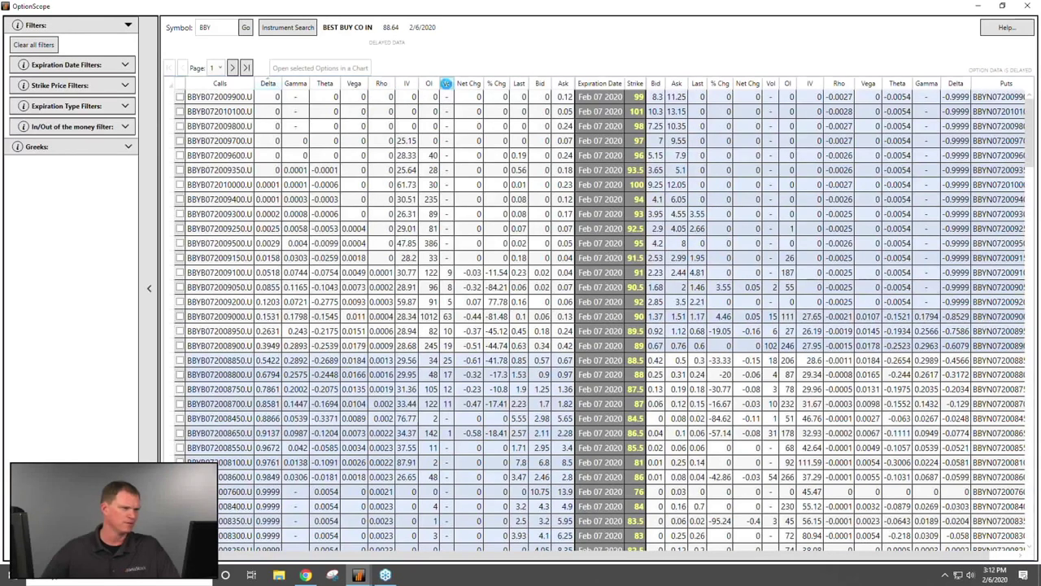
pyautogui.click(446, 83)
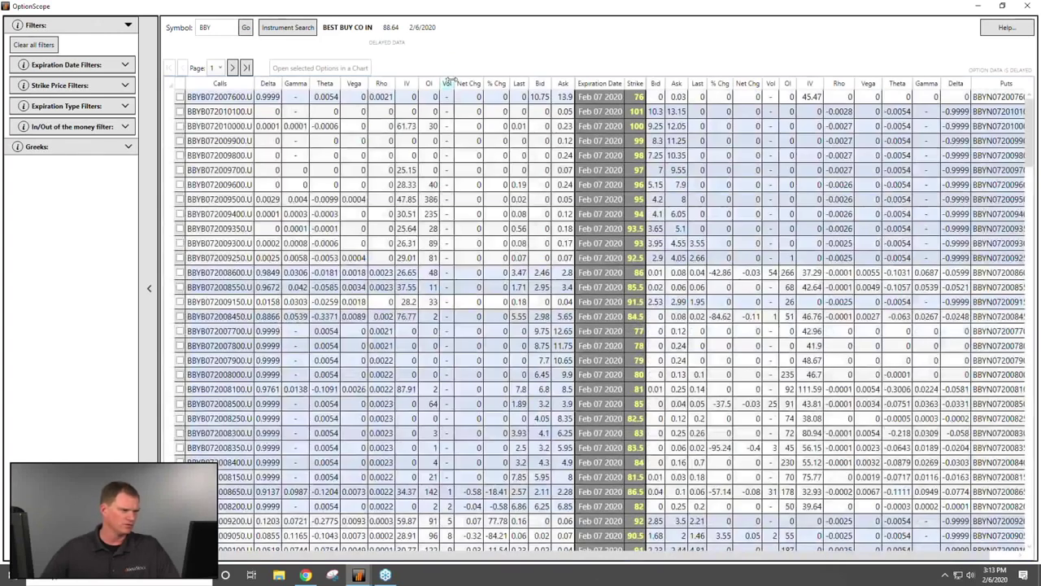
pyautogui.moveTo(455, 83); pyautogui.dragTo(480, 83)
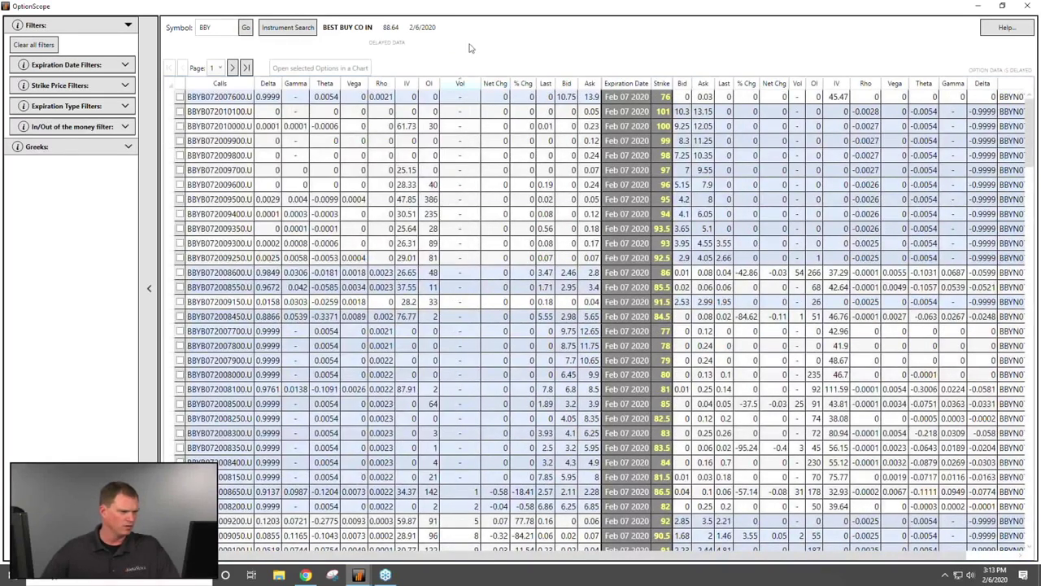
pyautogui.click(460, 84)
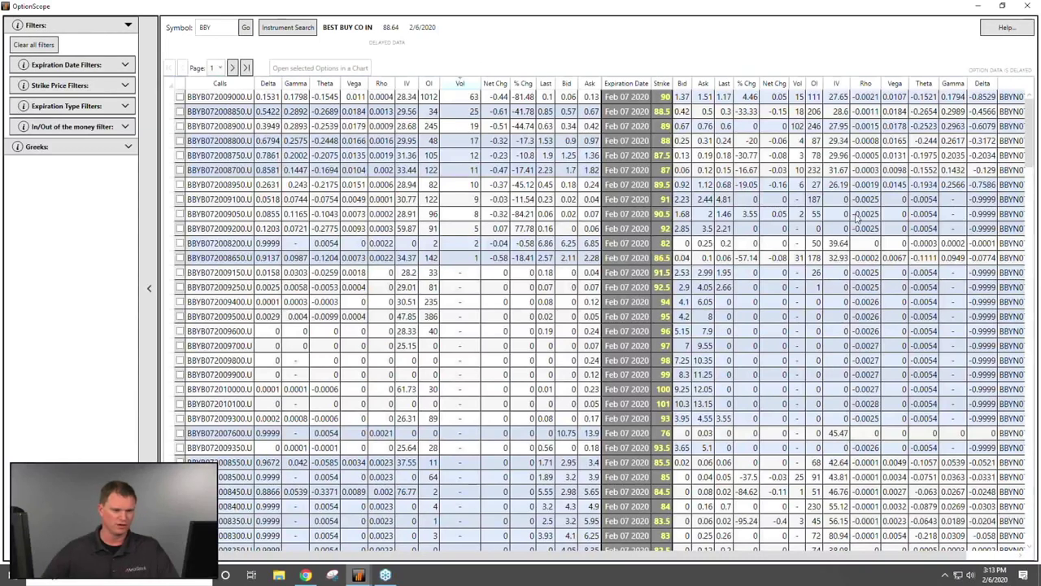
pyautogui.moveTo(590, 558); pyautogui.dragTo(698, 568)
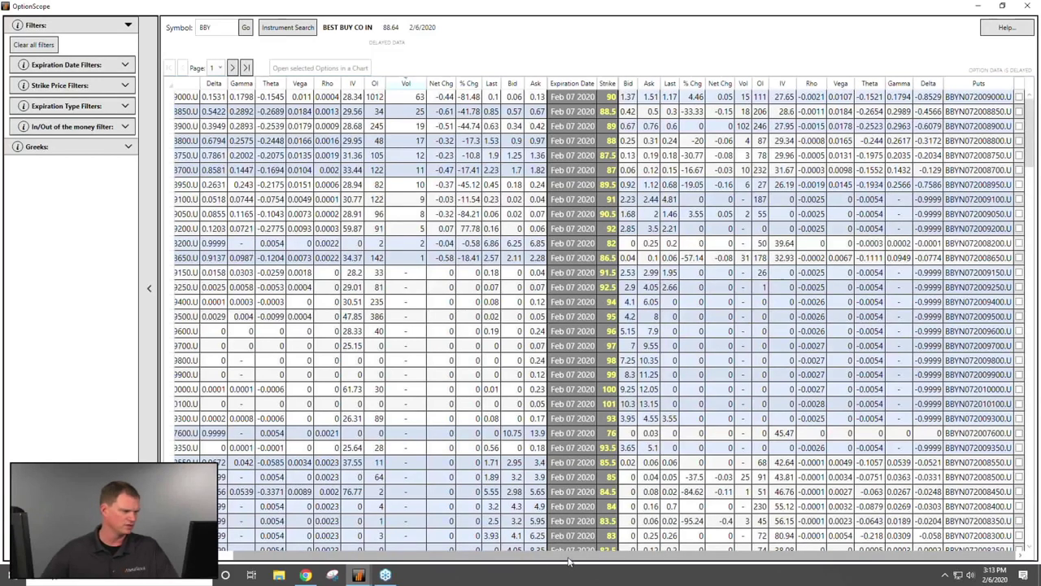
pyautogui.hscroll(-2, 570, 560)
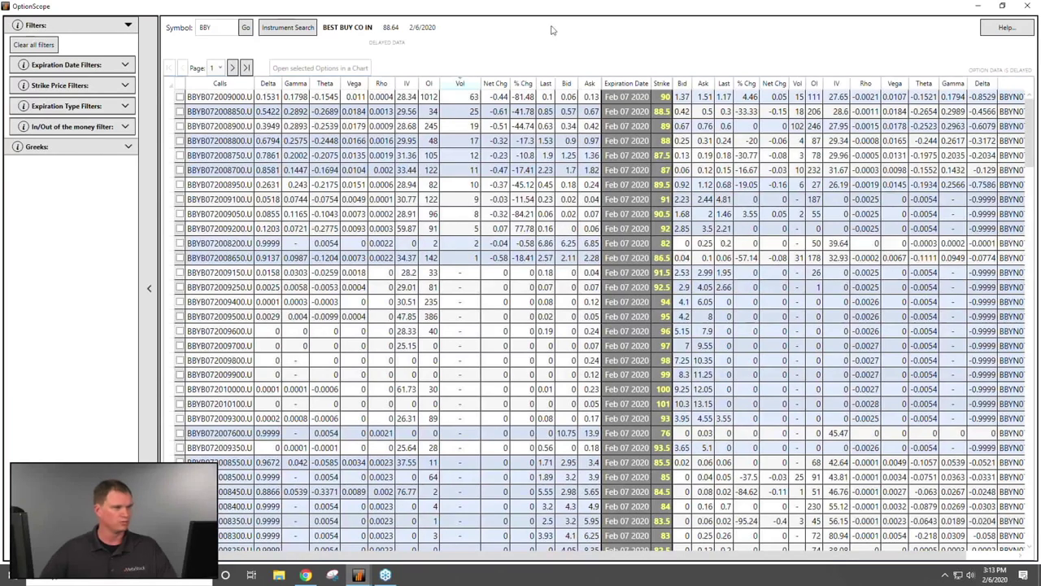
# Filter the BBY options to strikes within 5 % (Near the money) and to the Weekly expiration type
pyautogui.click(123, 67)
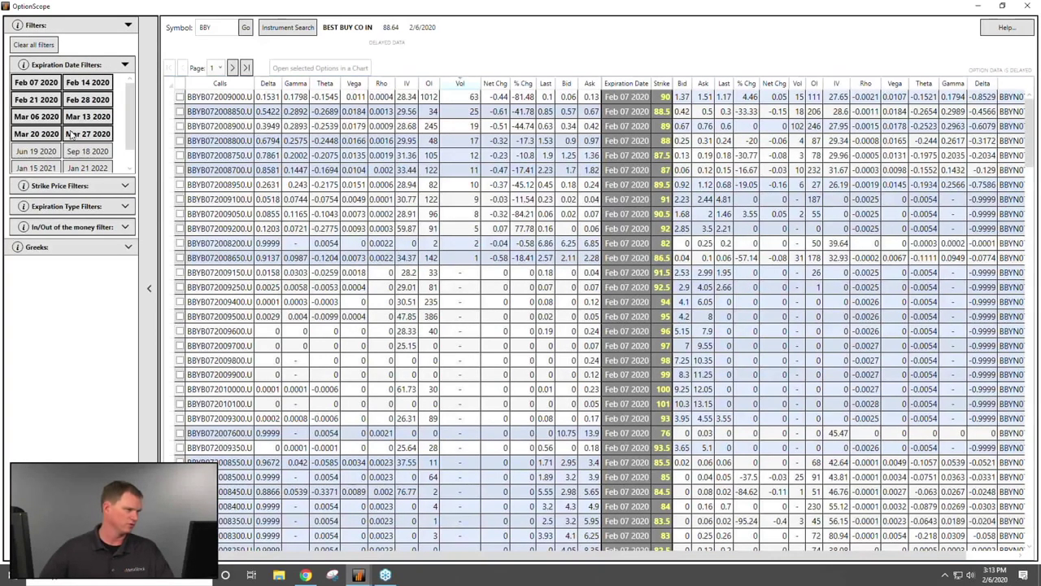
pyautogui.click(106, 184)
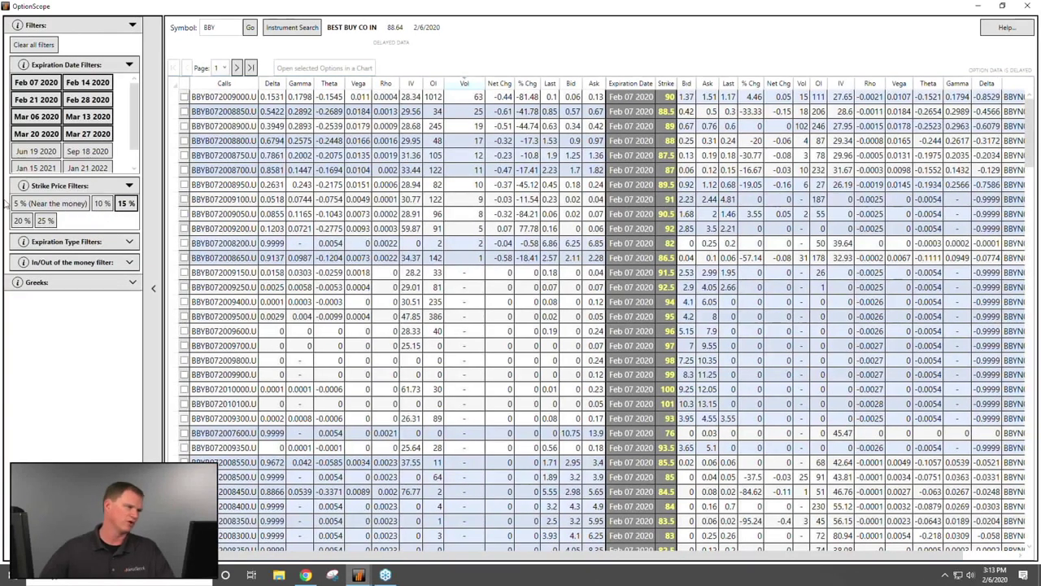
pyautogui.click(45, 209)
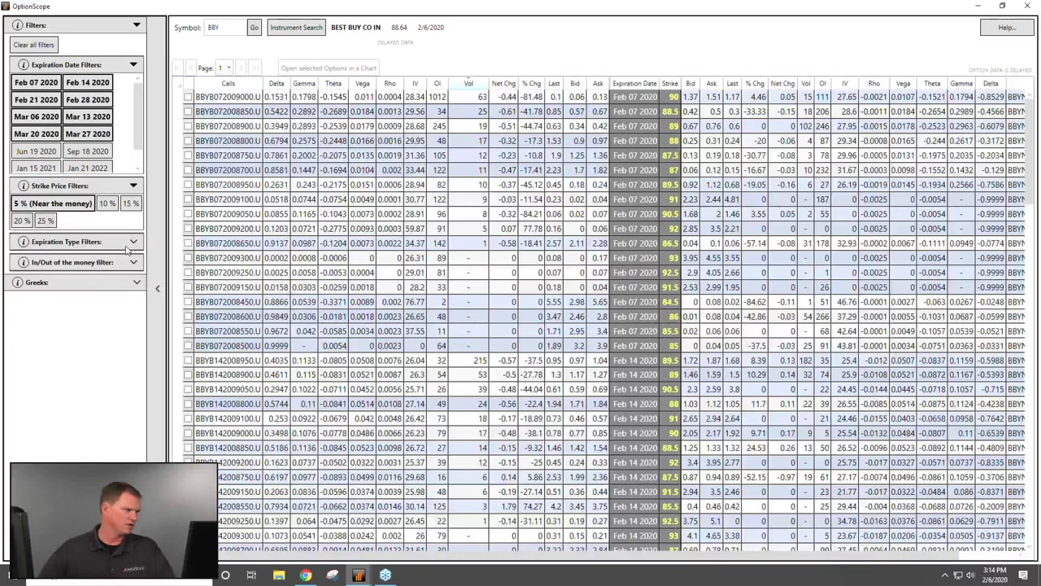
pyautogui.click(71, 241)
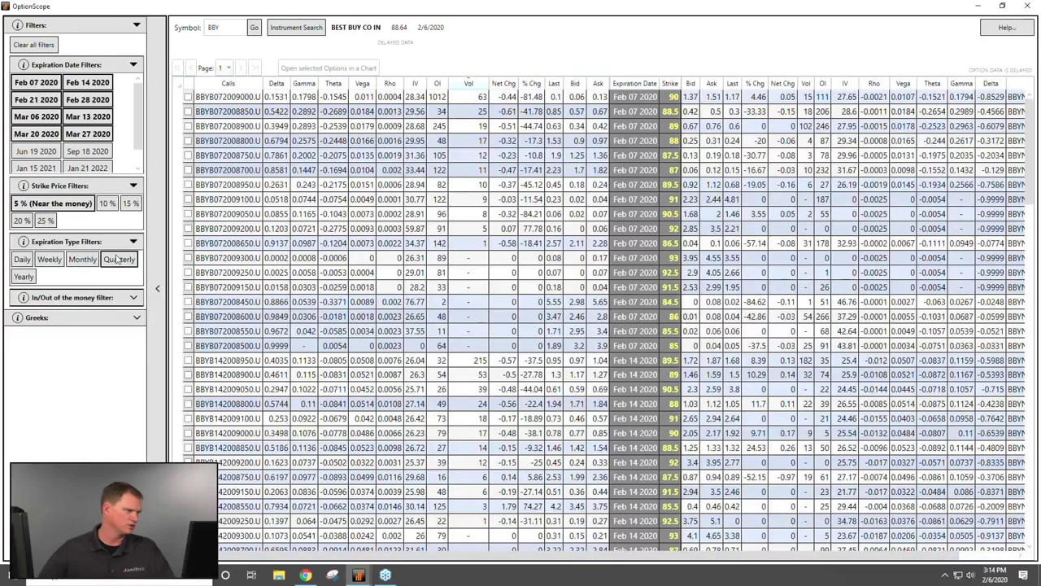
pyautogui.click(50, 259)
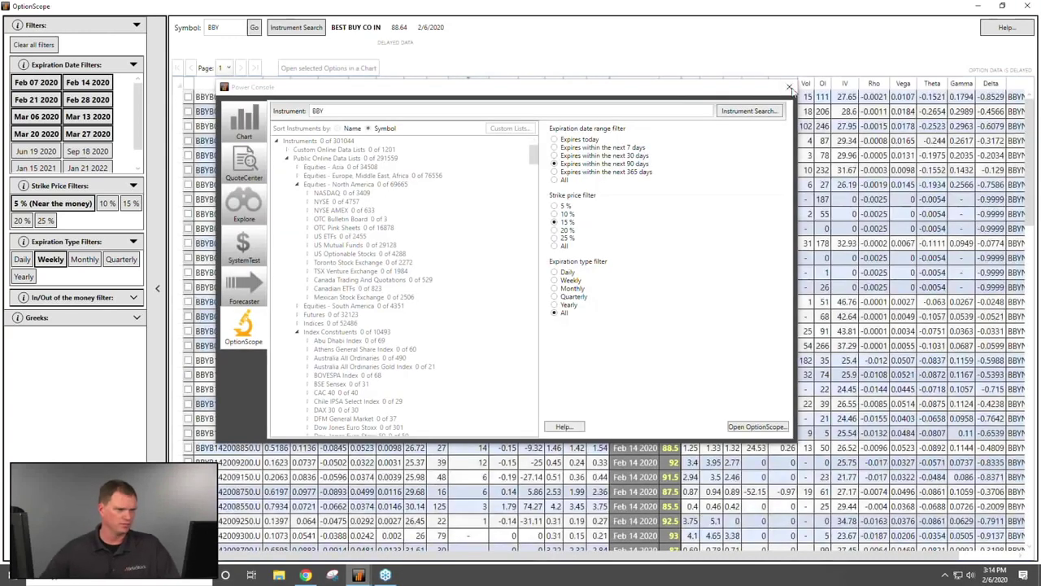
# Sort the chain by call symbol and copy the Feb 07 2020 calls from BBYB072008450.U through BBYB072009300.U to the clipboard
pyautogui.click(783, 92)
pyautogui.click(231, 84)
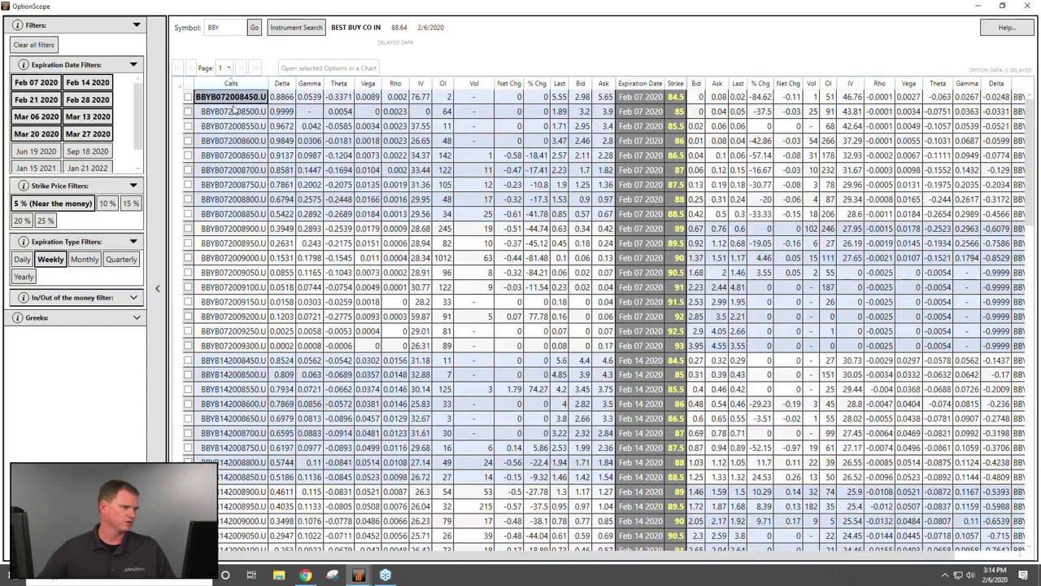
pyautogui.keyDown('shift'); pyautogui.click(220, 347); pyautogui.keyUp('shift')
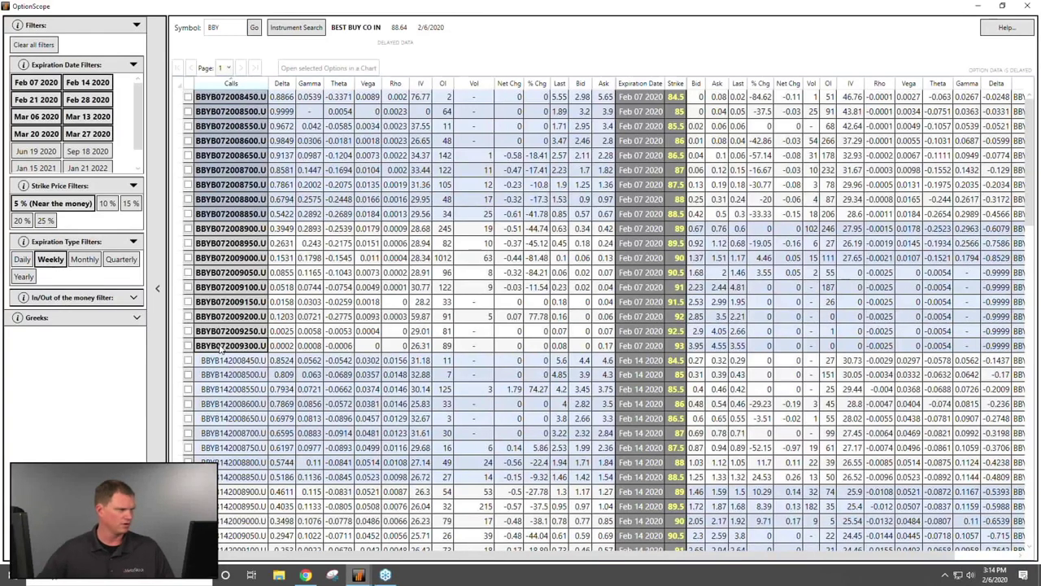
pyautogui.rightClick(232, 168)
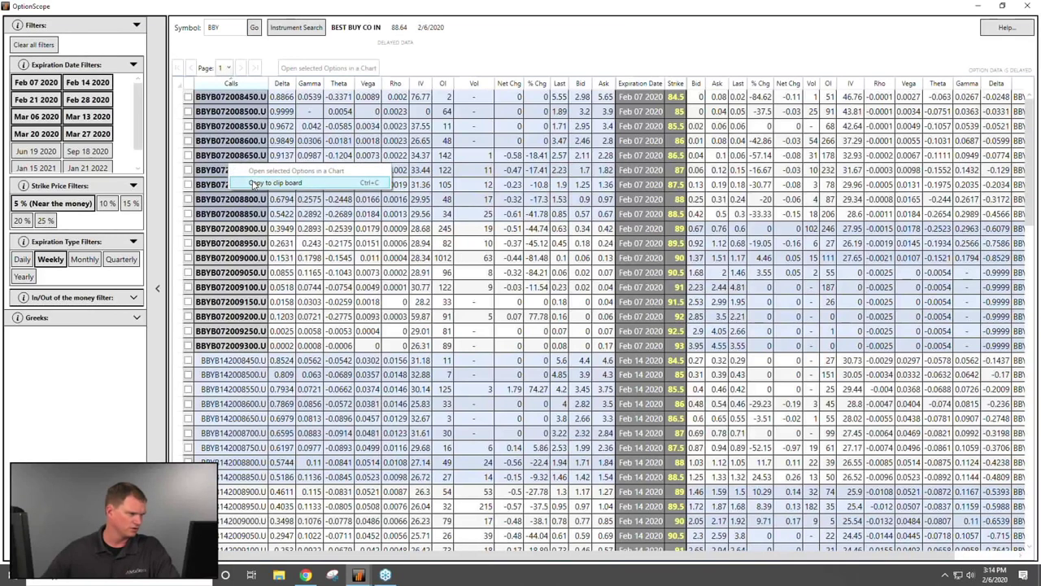
pyautogui.click(254, 184)
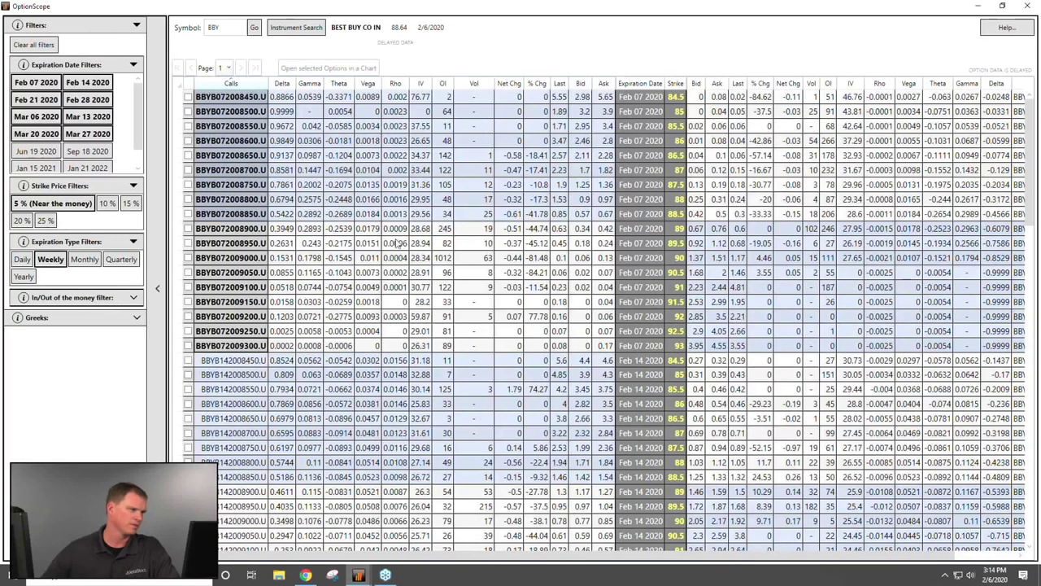
# Minimize OptionScope and open the Power Console's Chart section with an empty instrument entry and Custom Online Data Lists selected
pyautogui.click(359, 576)
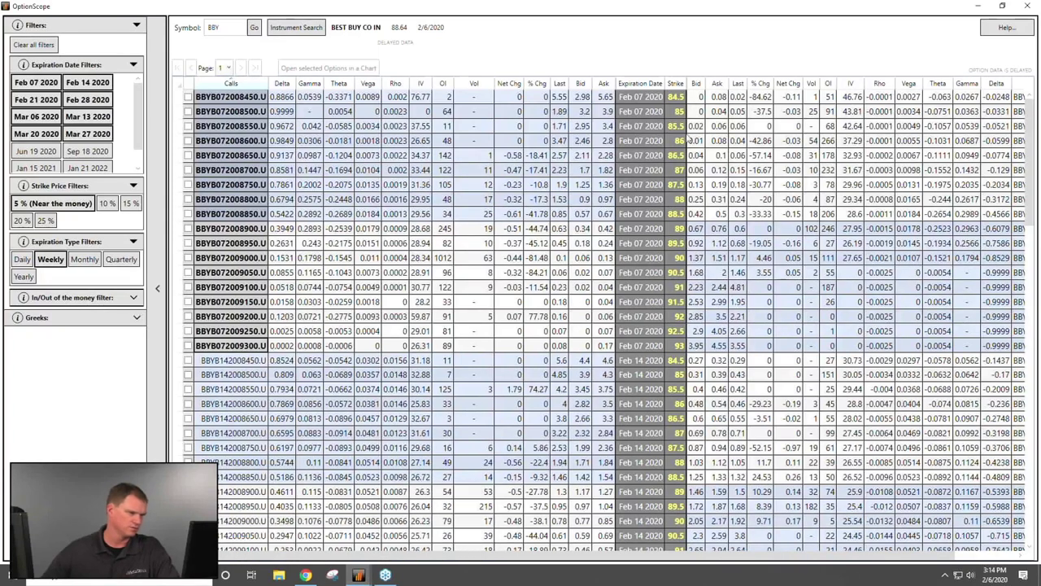
pyautogui.click(980, 6)
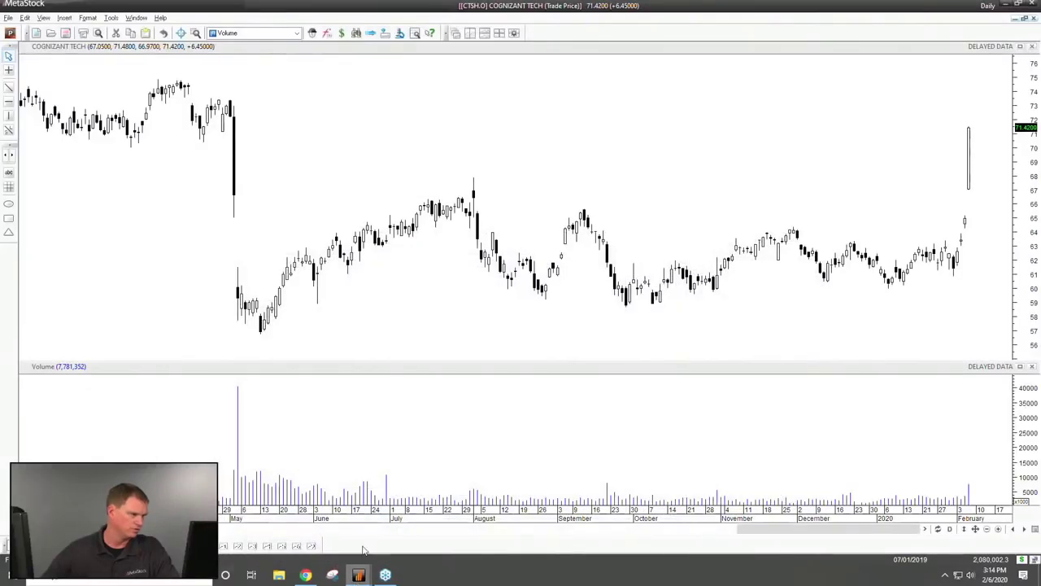
pyautogui.click(10, 33)
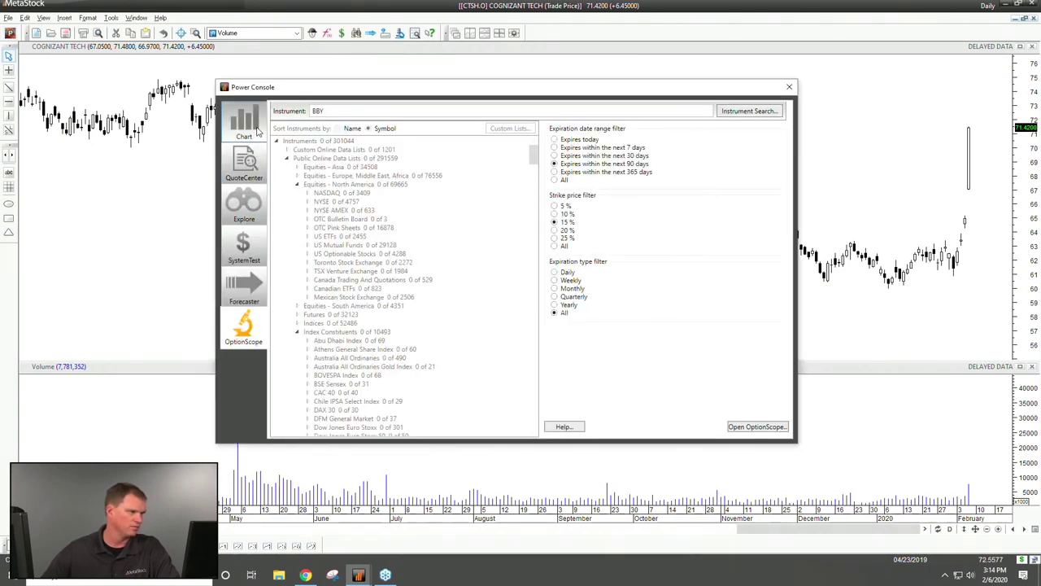
pyautogui.click(338, 111)
pyautogui.press('BackSpace')
pyautogui.press('BackSpace')
pyautogui.press('BackSpace')
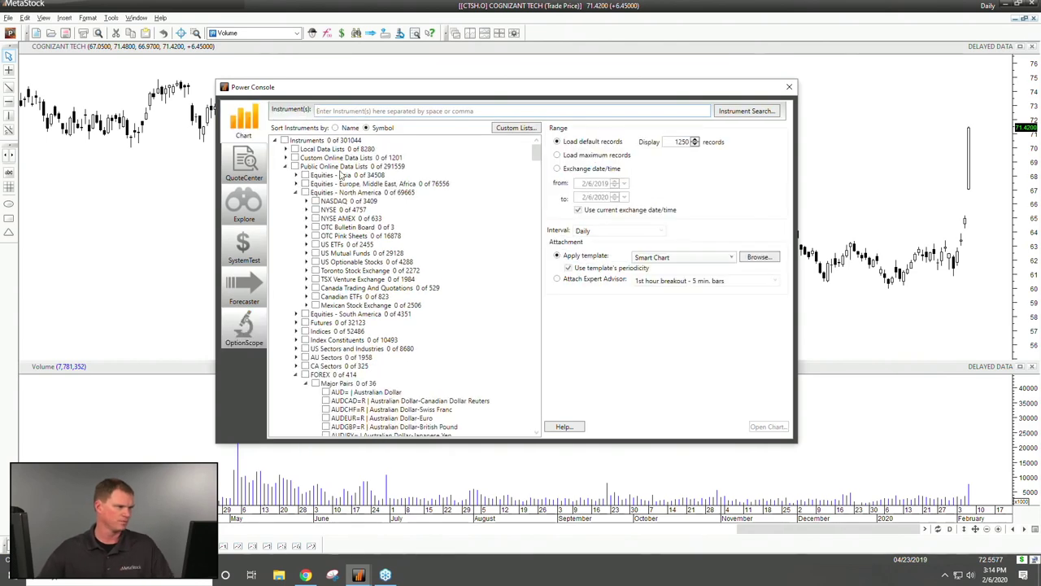
pyautogui.doubleClick(334, 157)
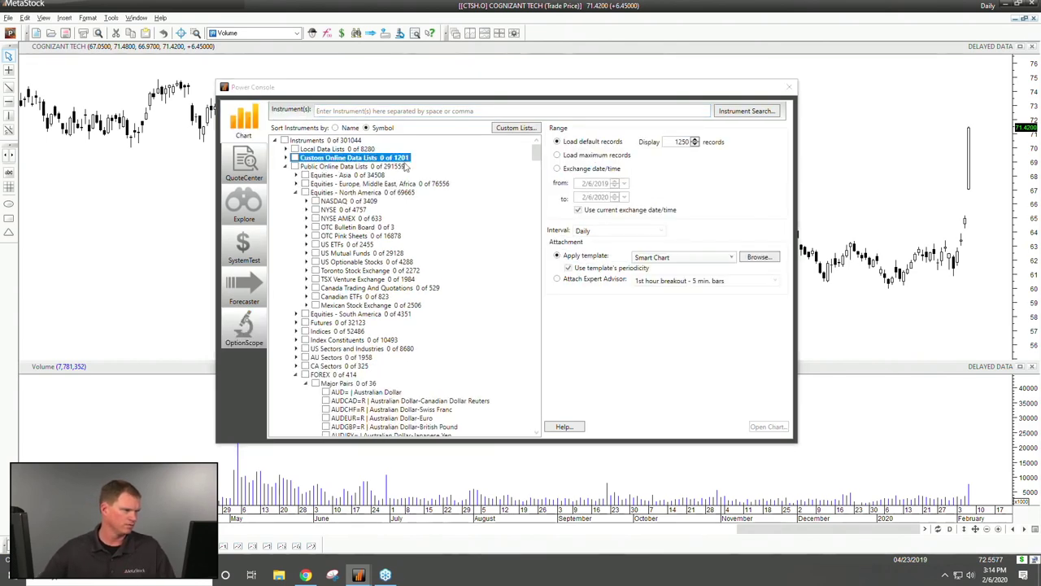
# Create a custom list named Options plus the owner's first name, paste in the copied option symbols, and save it
pyautogui.write('Options Dave')
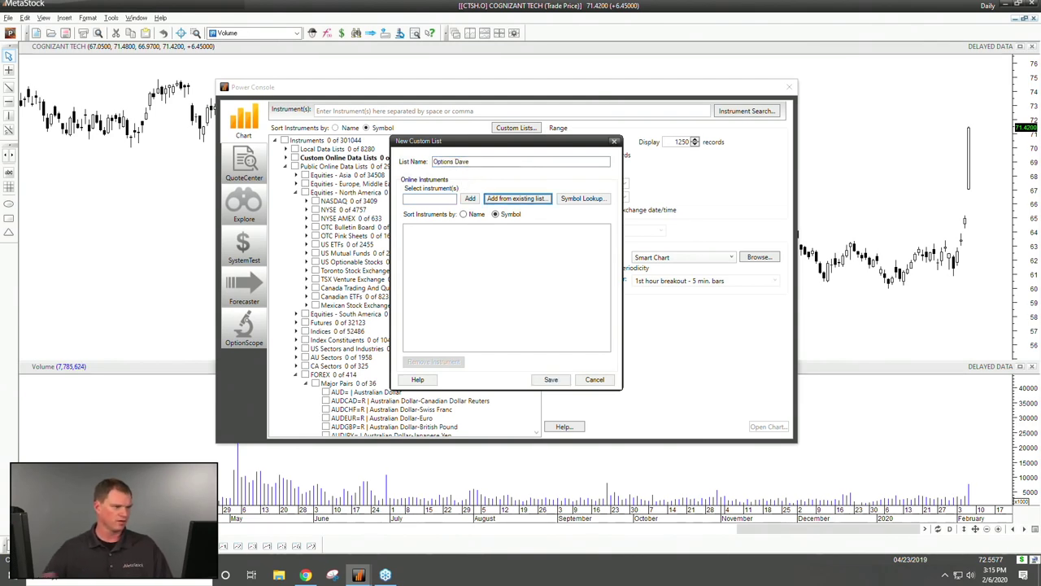
pyautogui.rightClick(478, 268)
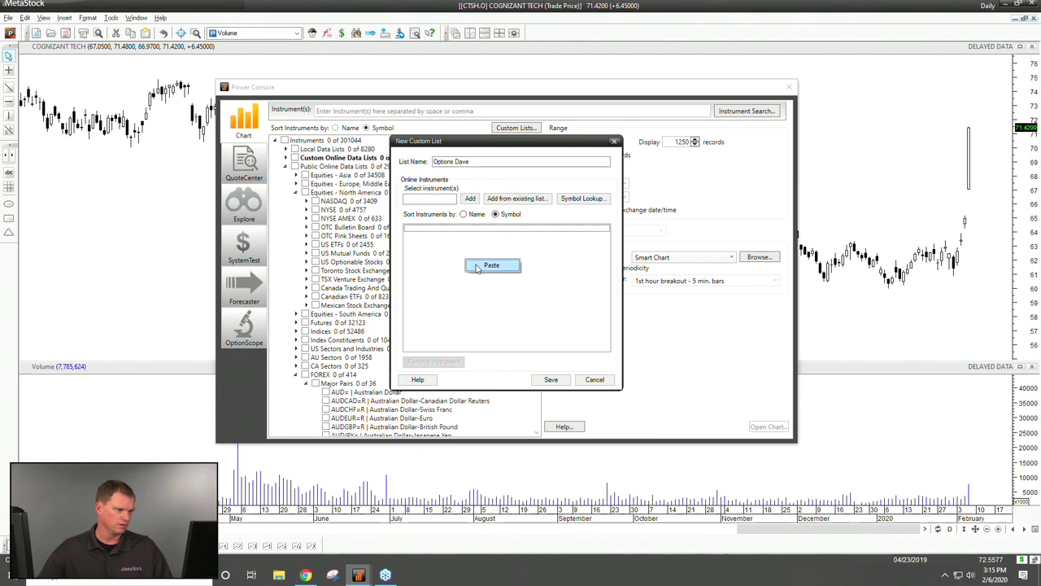
pyautogui.click(491, 266)
pyautogui.click(551, 379)
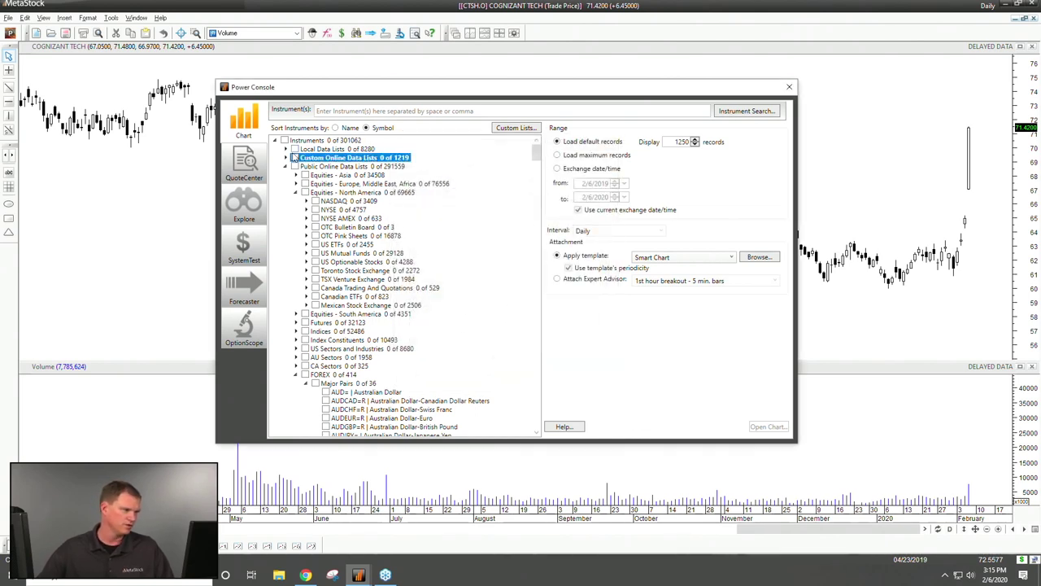
# Try to chart AAPLK081923250.U from the my options custom list and dismiss the resulting dialog
pyautogui.click(286, 158)
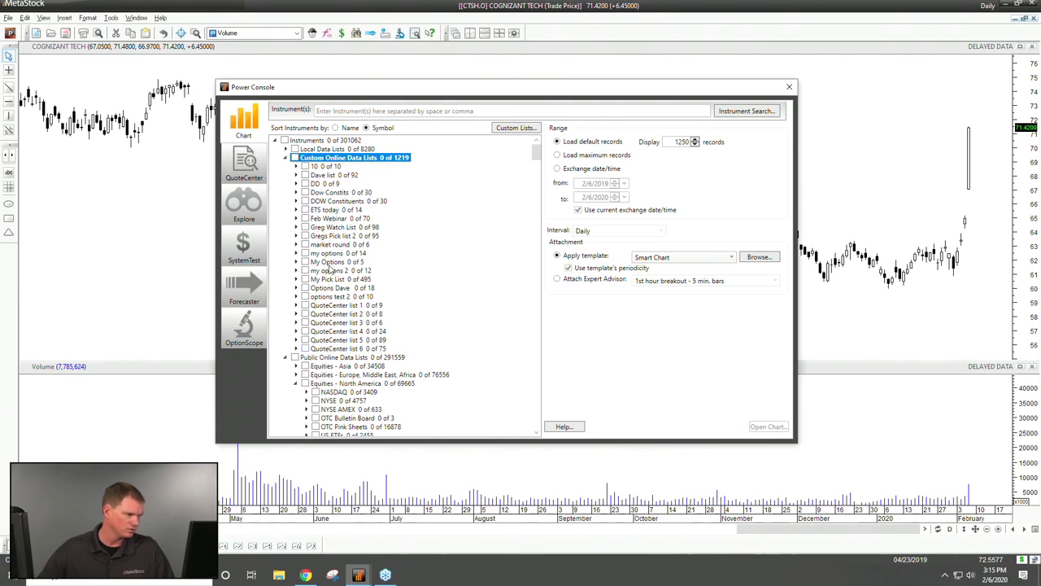
pyautogui.click(297, 253)
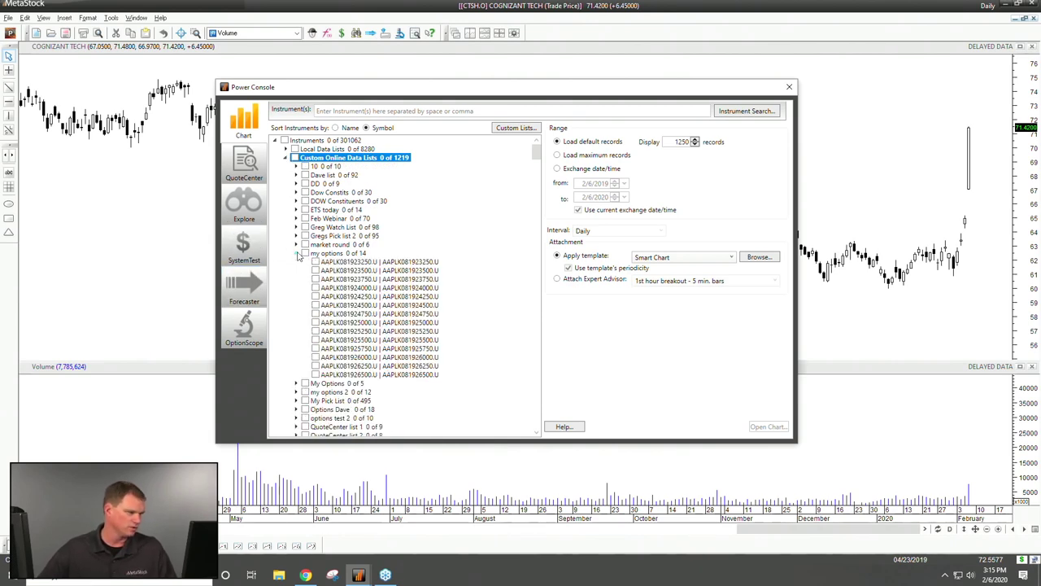
pyautogui.click(316, 261)
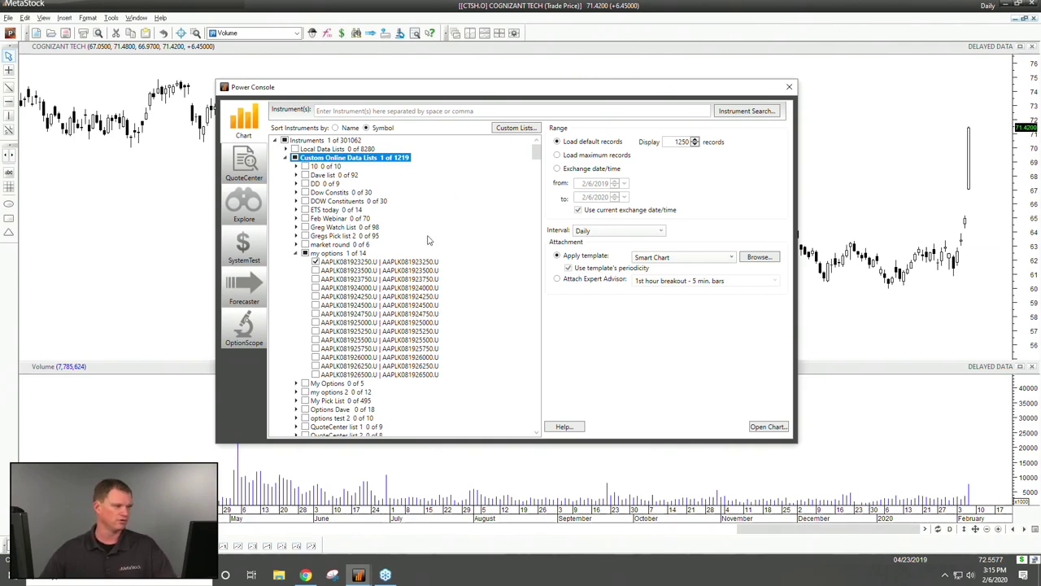
pyautogui.click(770, 427)
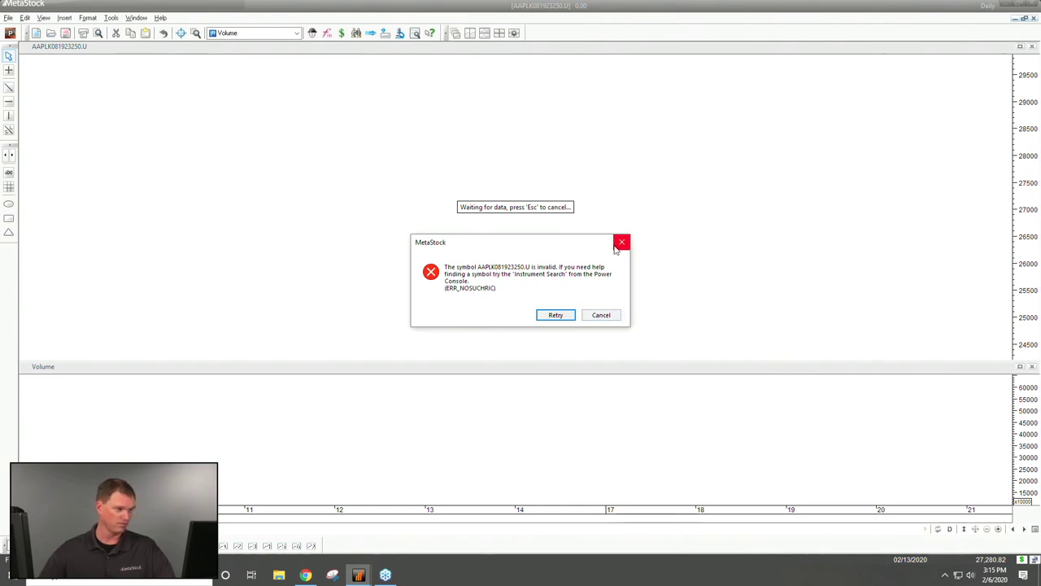
pyautogui.click(602, 315)
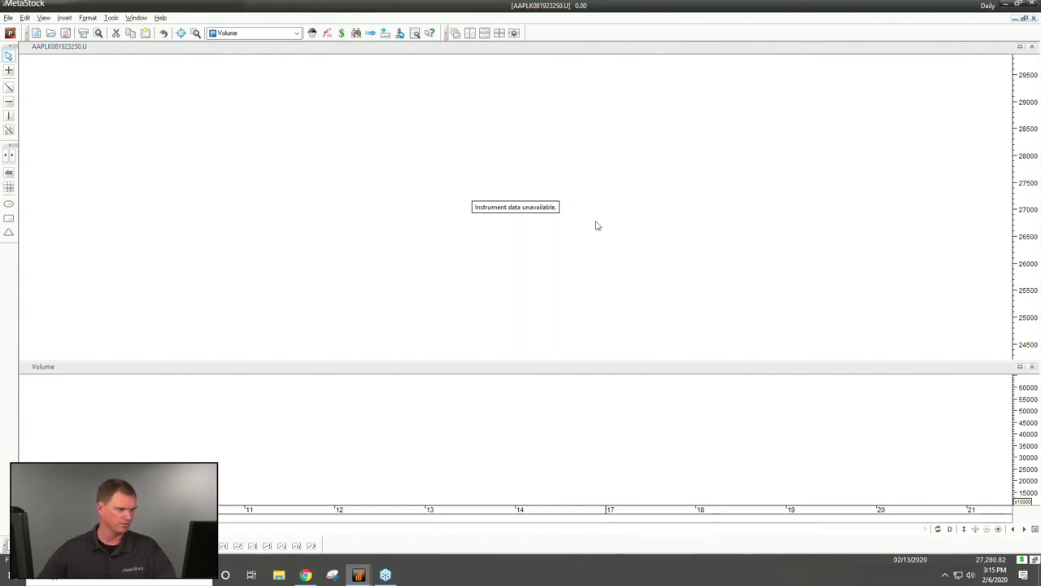
# Try to chart the next two symbols in the custom list, AAPLK081923500.U and AAPLK081923750.U, dismissing each resulting dialog
pyautogui.click(1024, 530)
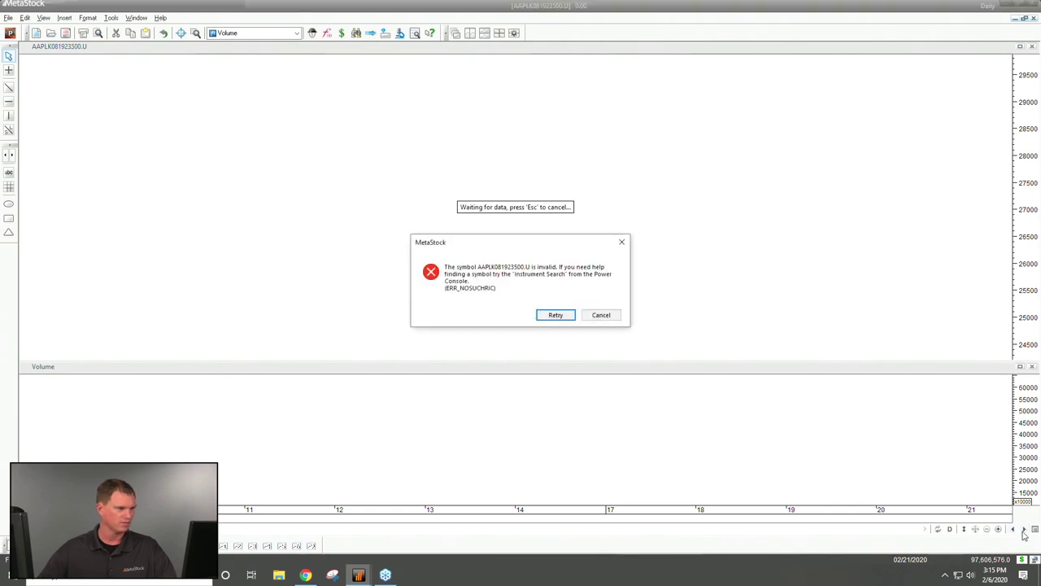
pyautogui.click(603, 315)
pyautogui.click(1024, 530)
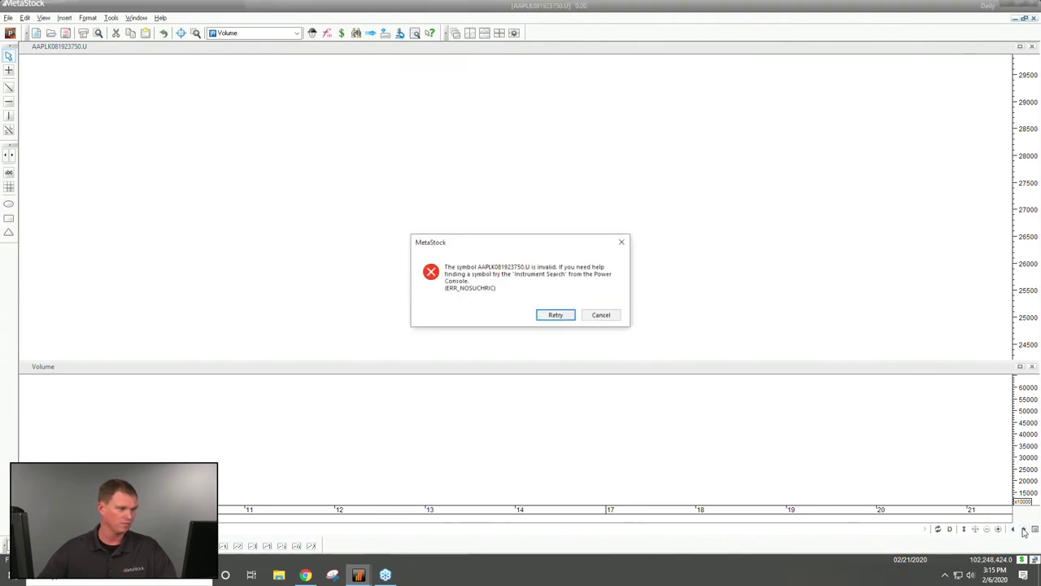
pyautogui.click(607, 316)
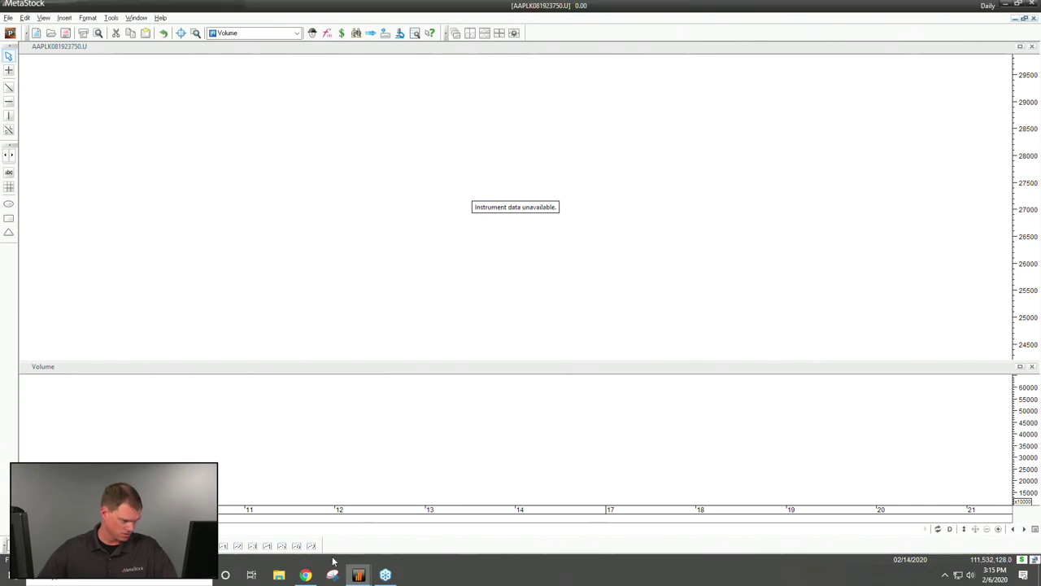
# Switch back to OptionScope and open a chart of the Feb 14 2020 call BBYB142008950.U
pyautogui.click(359, 575)
pyautogui.click(417, 521)
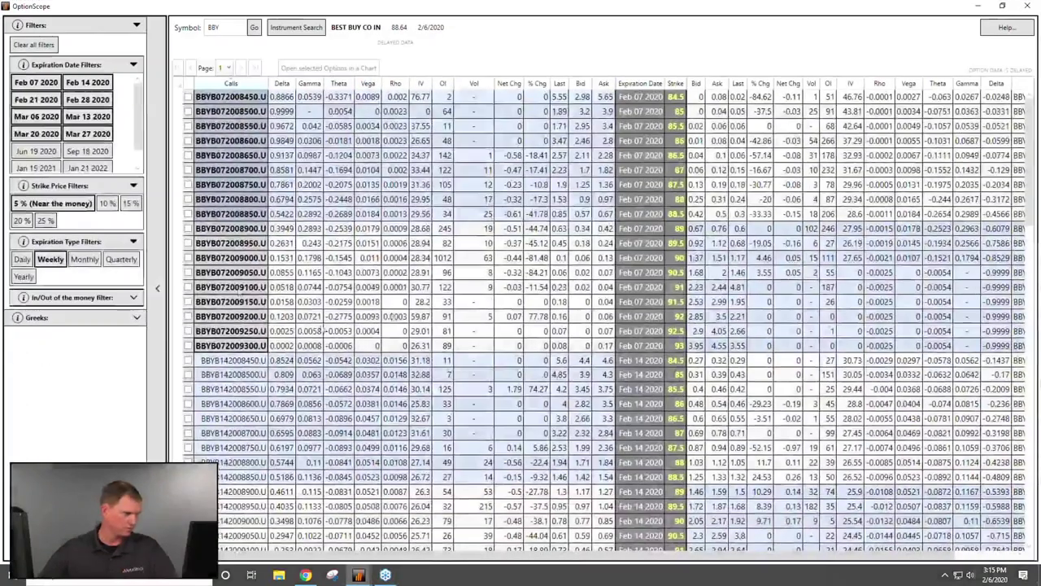
pyautogui.scroll(-4, 334, 354)
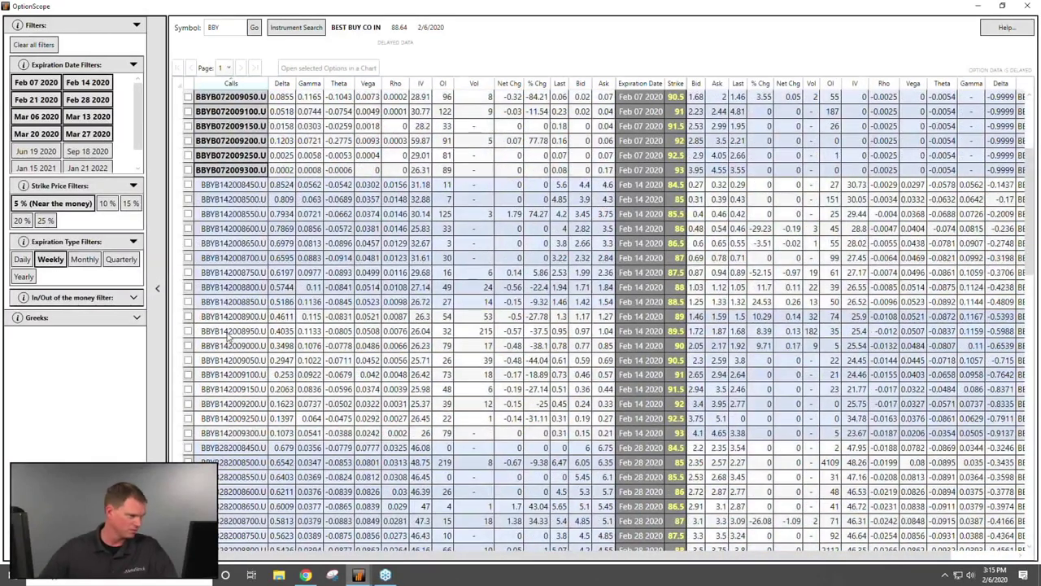
pyautogui.click(228, 333)
pyautogui.doubleClick(229, 334)
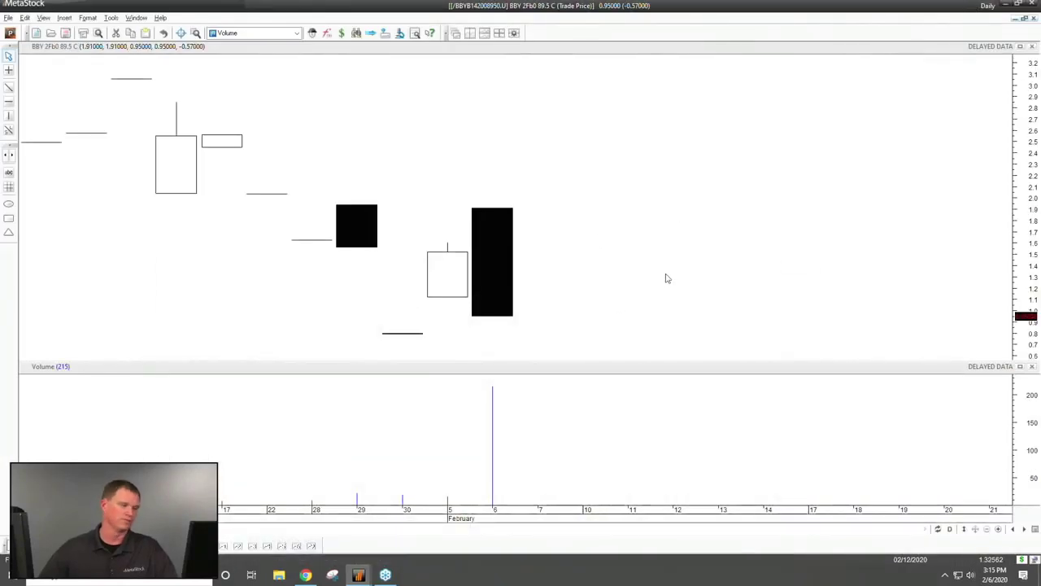
# Set the price style of the BBY option chart to Line
pyautogui.doubleClick(493, 253)
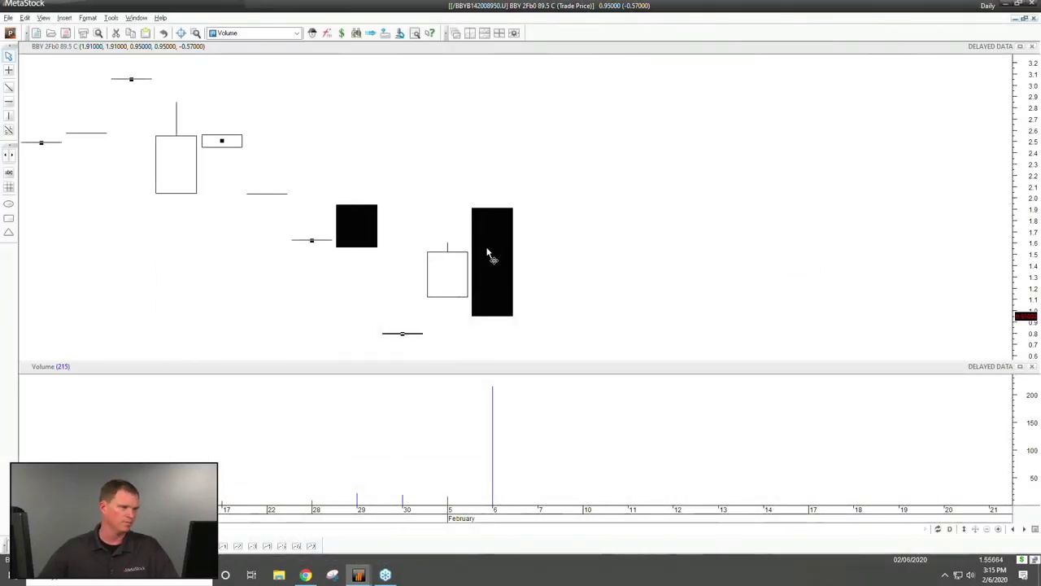
pyautogui.click(493, 258)
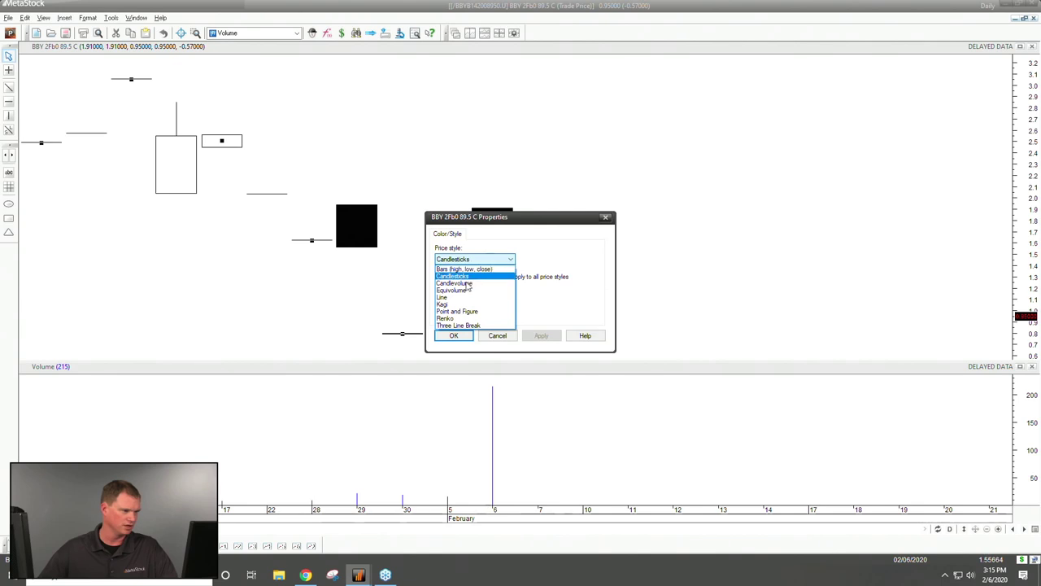
pyautogui.click(467, 297)
pyautogui.click(541, 335)
pyautogui.click(497, 337)
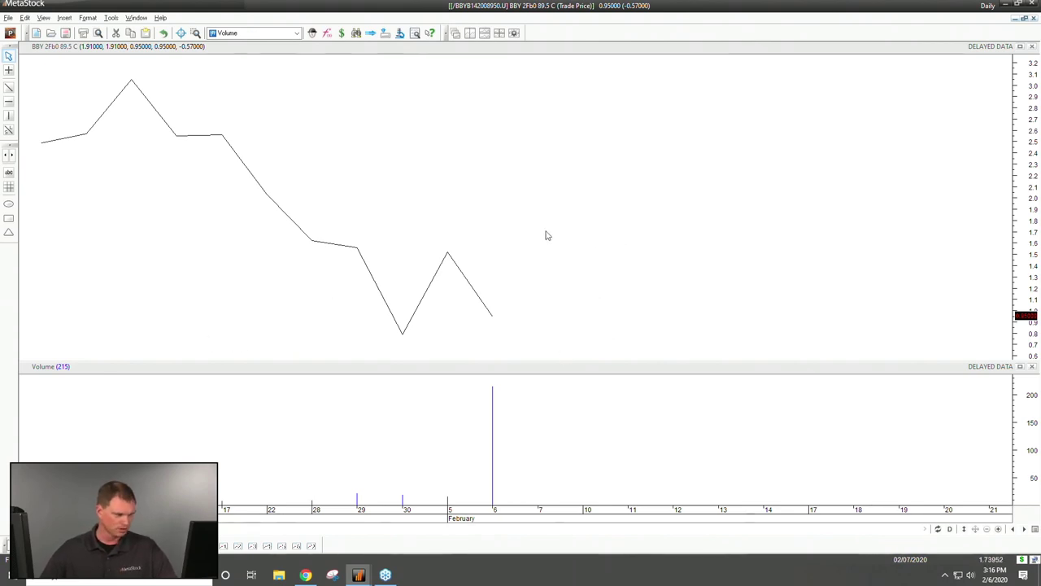
# Open the OptionScope section of the Power Console
pyautogui.click(10, 33)
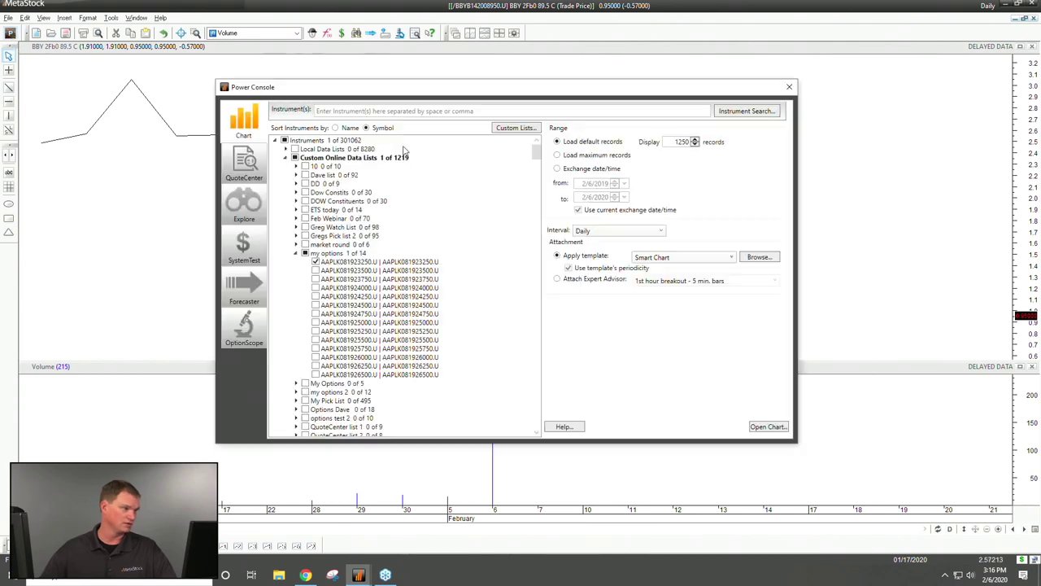
pyautogui.click(244, 330)
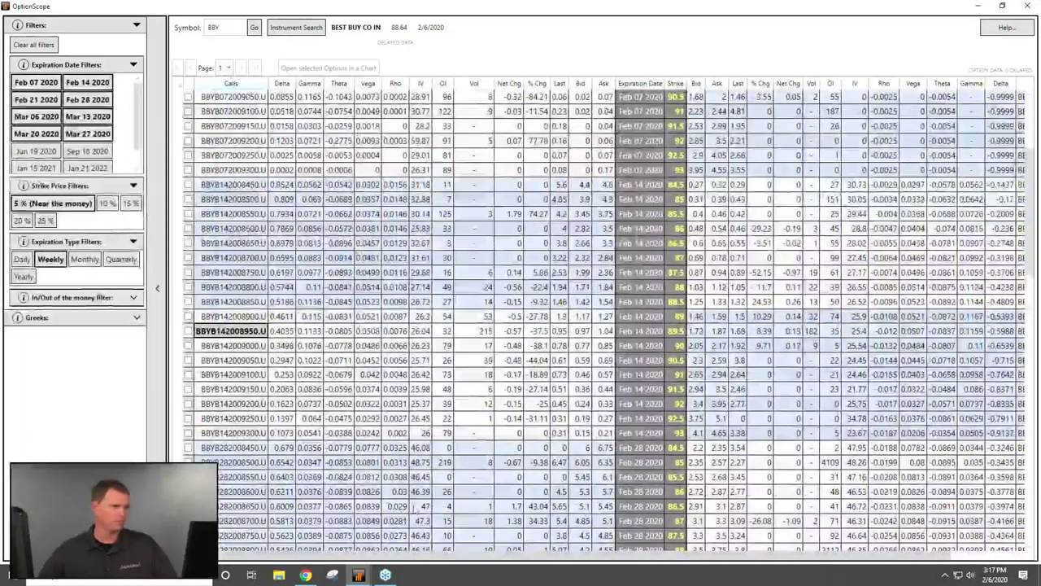
# Switch to the Google Slides presentation and advance it to the User Requested Enhancements slide
pyautogui.hotkey('alt', 'Tab')
pyautogui.press('Tab')
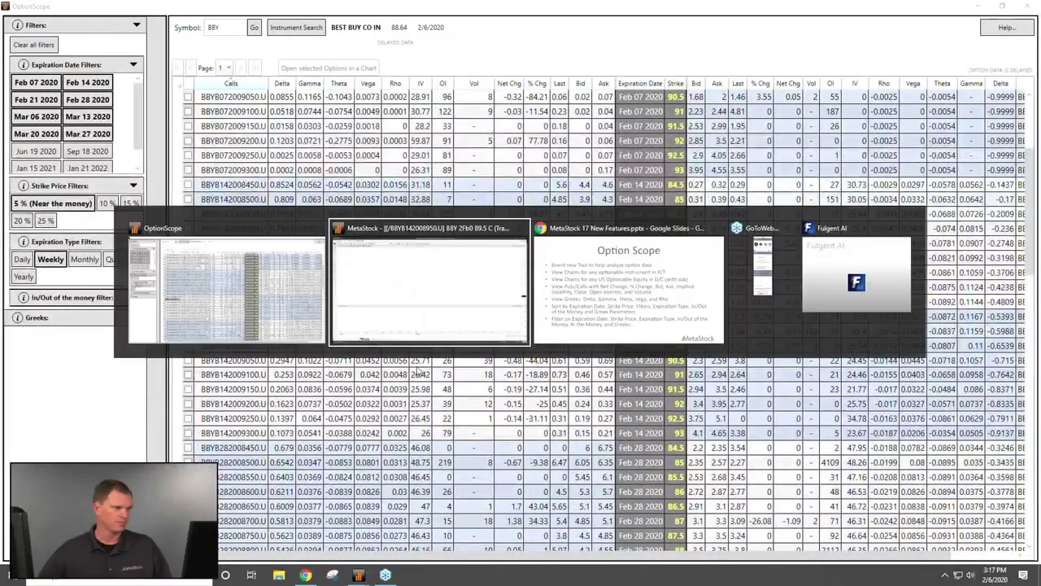
pyautogui.press('Right')
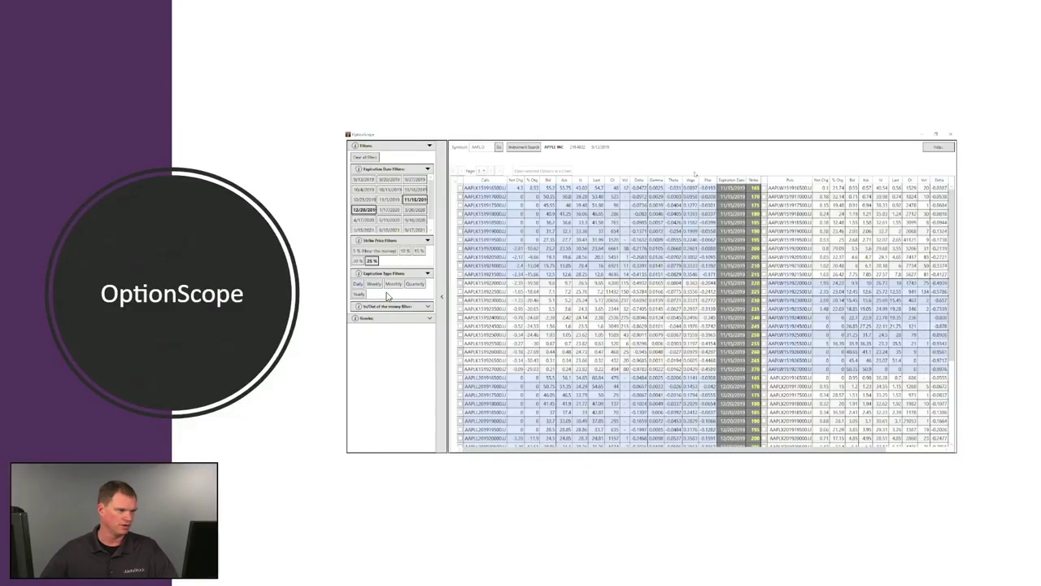
pyautogui.press('Right')
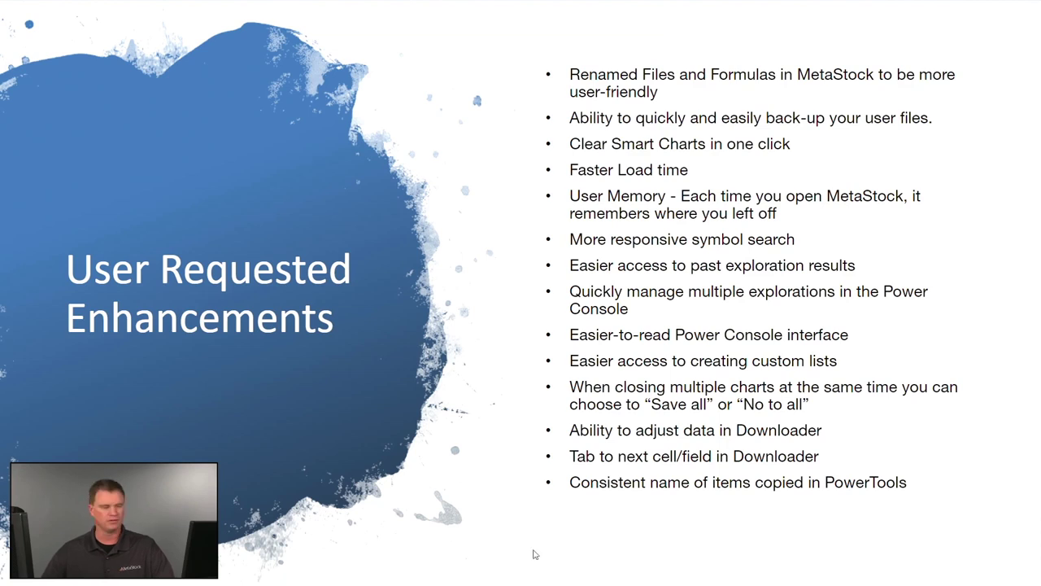
# Switch from the presentation back to OptionScope and close its window
pyautogui.hotkey('alt', 'Tab')
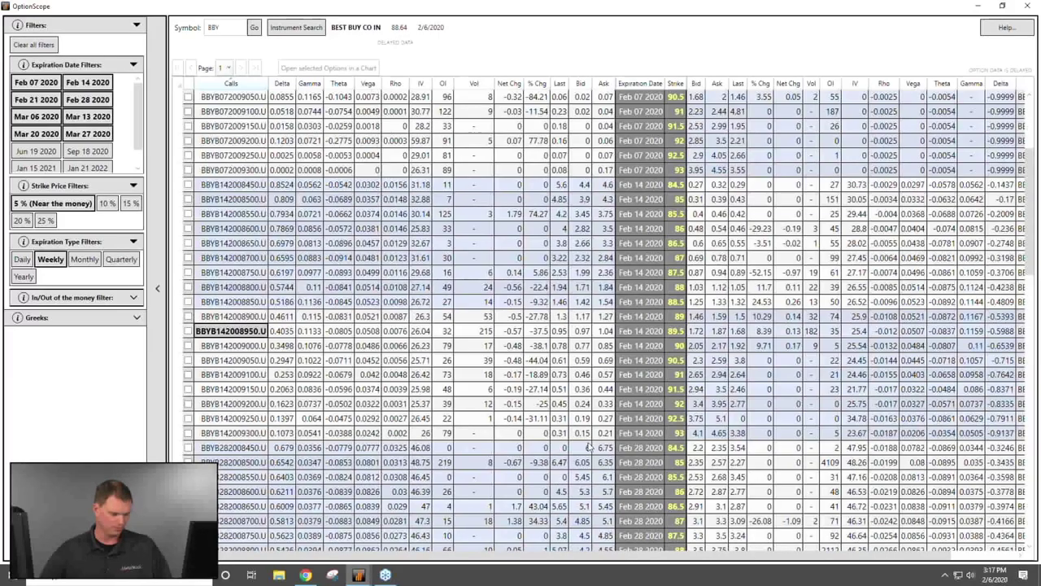
pyautogui.hotkey('alt', 'Tab')
pyautogui.press('Escape')
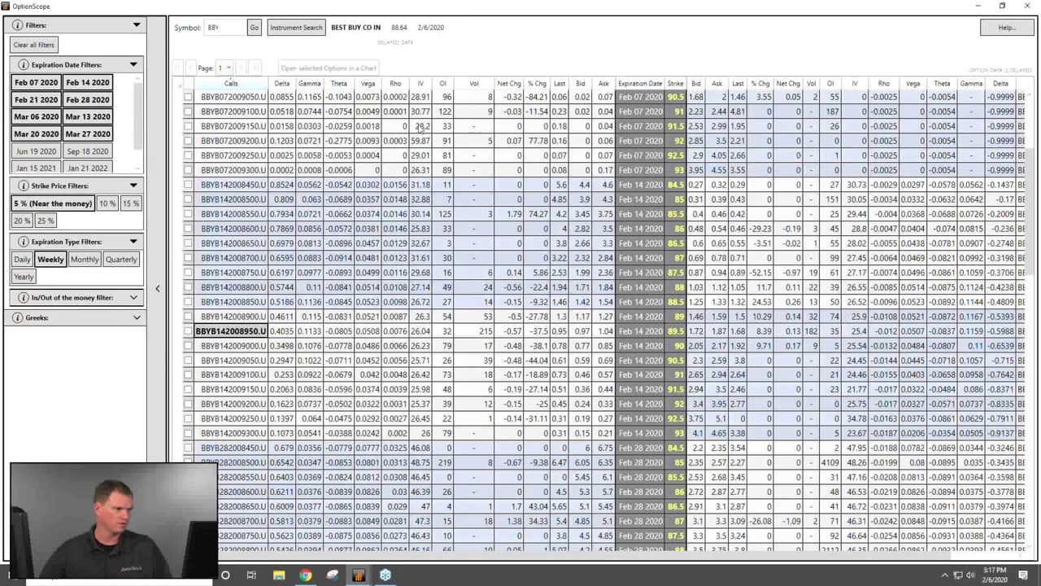
pyautogui.click(1027, 6)
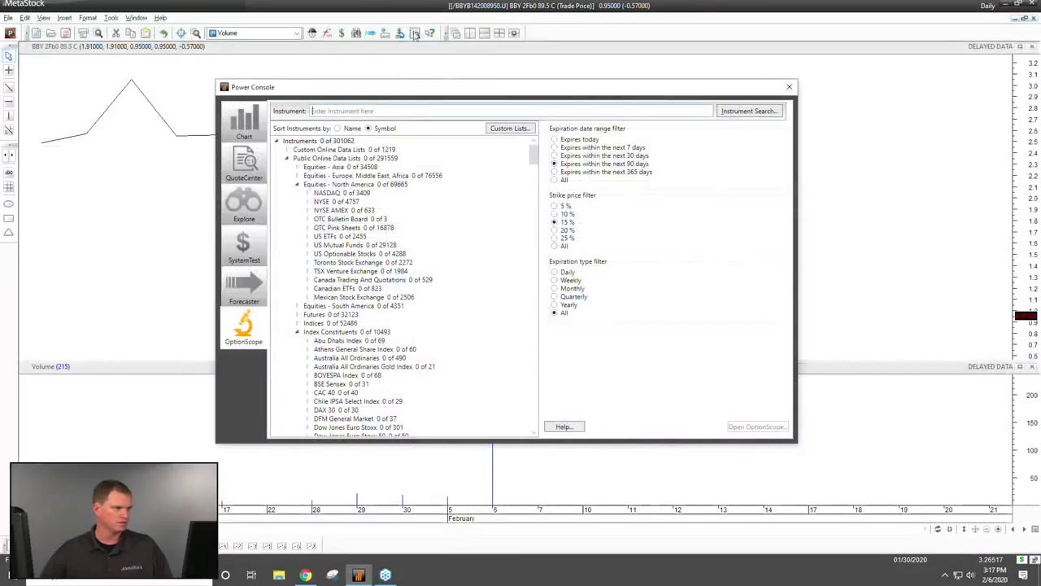
# Close the Power Console and open the Expert Advisor
pyautogui.click(312, 32)
pyautogui.click(769, 89)
pyautogui.click(787, 88)
# Examine the naming of the experts, such as Bollinger Bands, MACD, PS Cooper 1234 Pattern and Momentum Indicators, and close the Expert Advisor
pyautogui.click(398, 256)
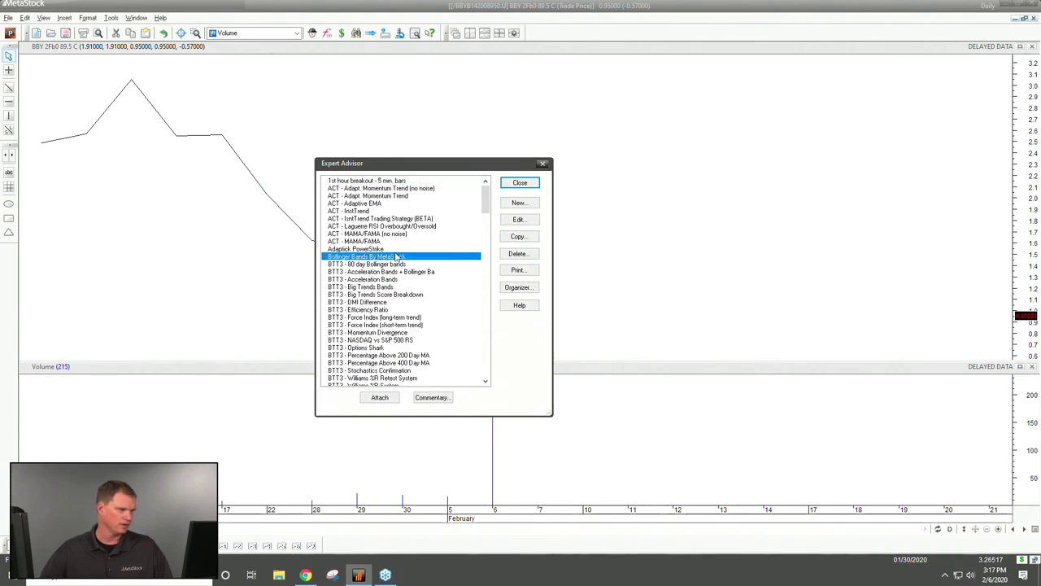
pyautogui.scroll(-8, 407, 234)
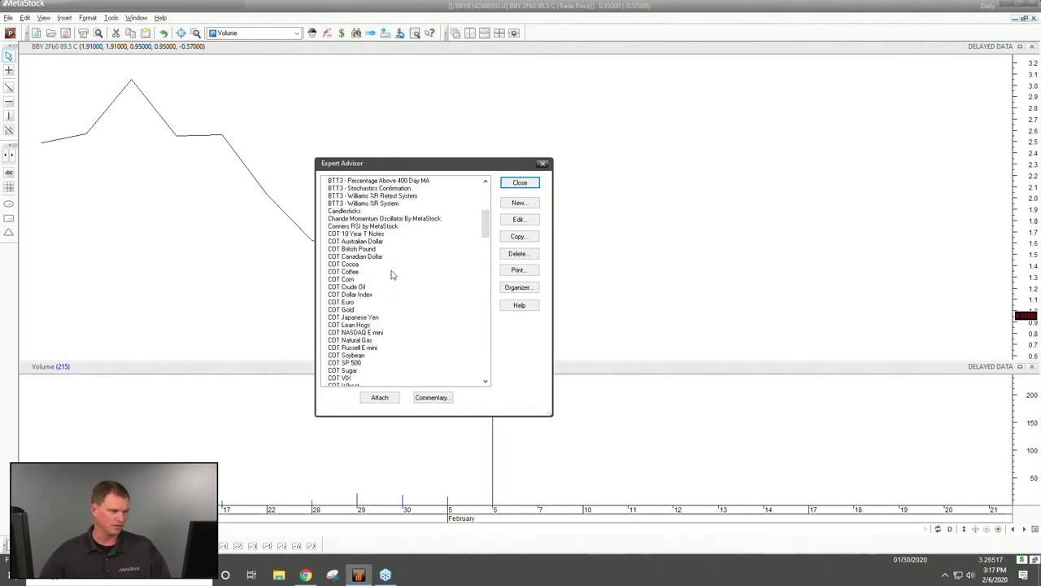
pyautogui.scroll(-7, 391, 275)
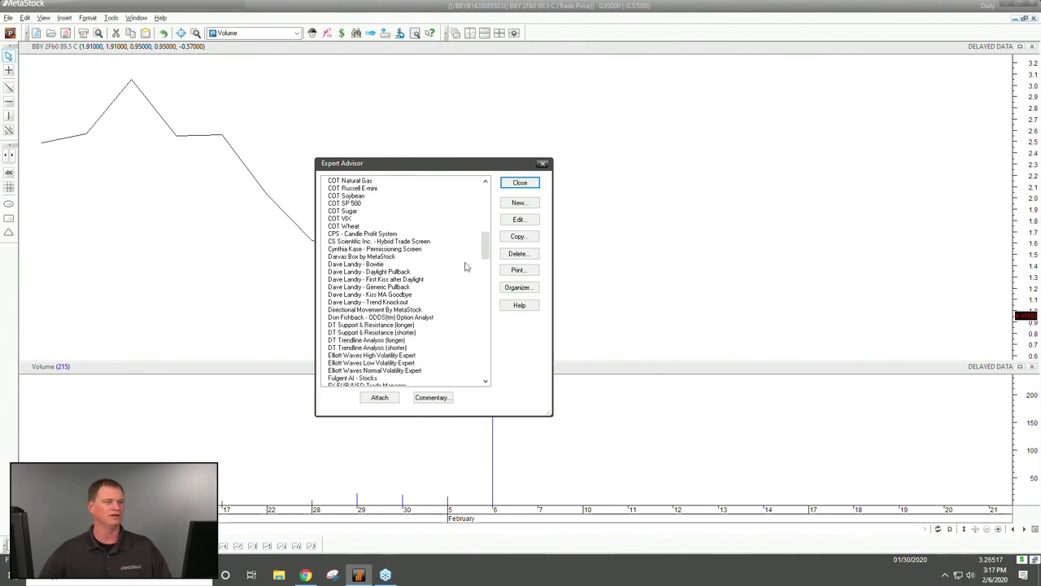
pyautogui.moveTo(485, 248); pyautogui.dragTo(487, 206)
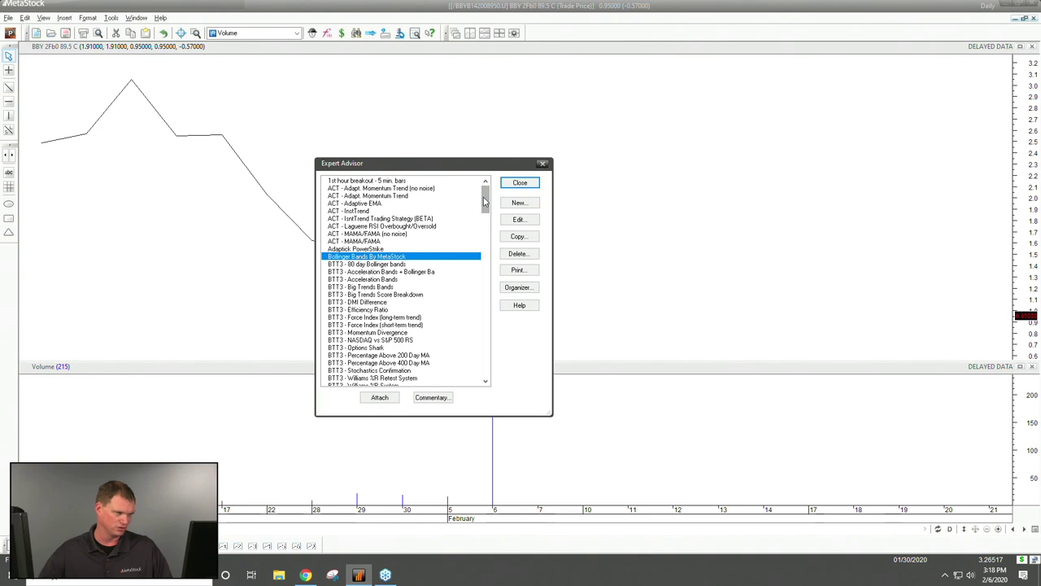
pyautogui.moveTo(484, 202); pyautogui.dragTo(470, 261)
pyautogui.scroll(-20, 469, 273)
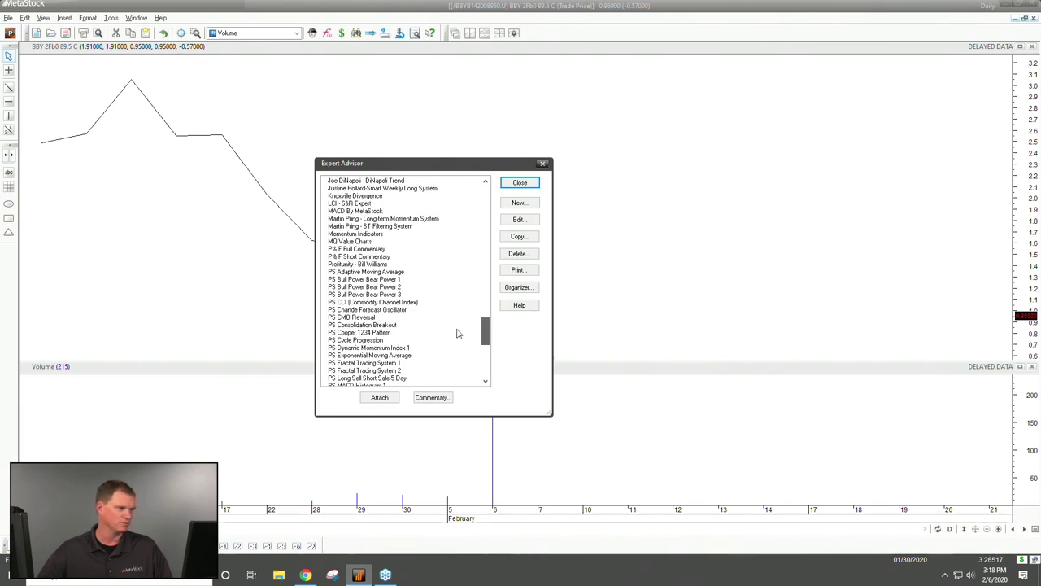
pyautogui.click(364, 212)
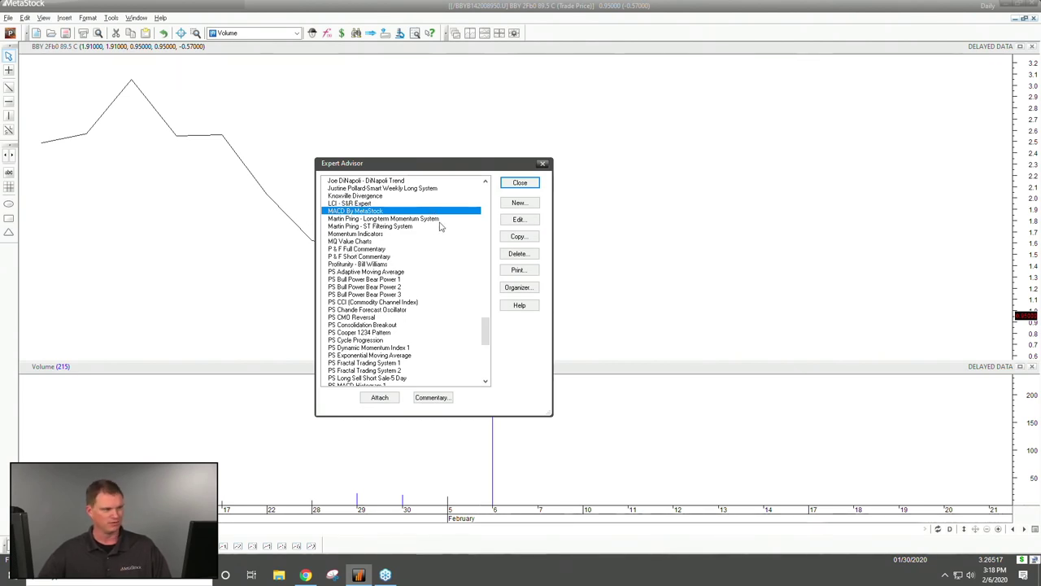
pyautogui.click(366, 333)
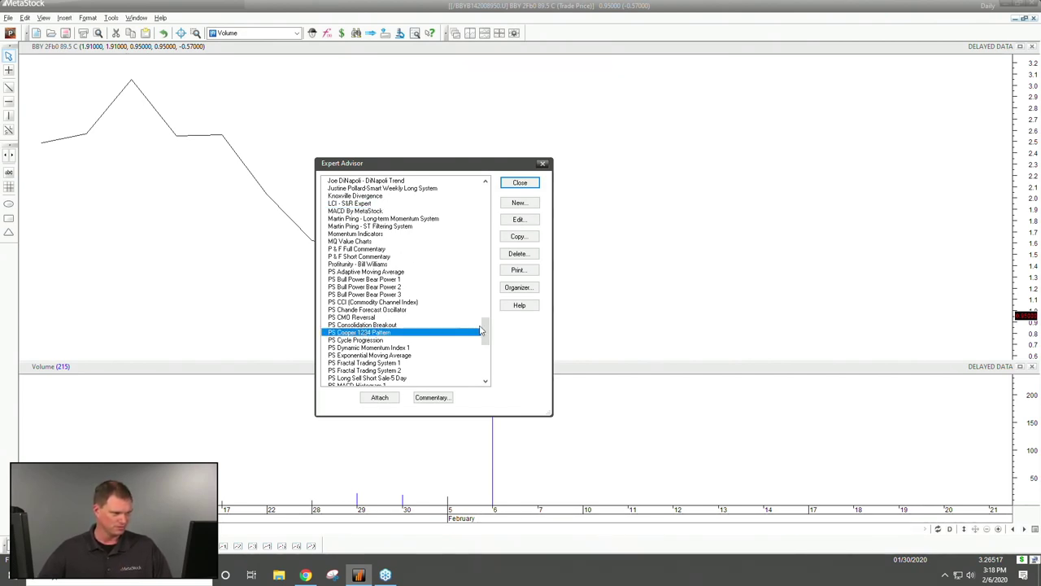
pyautogui.click(372, 235)
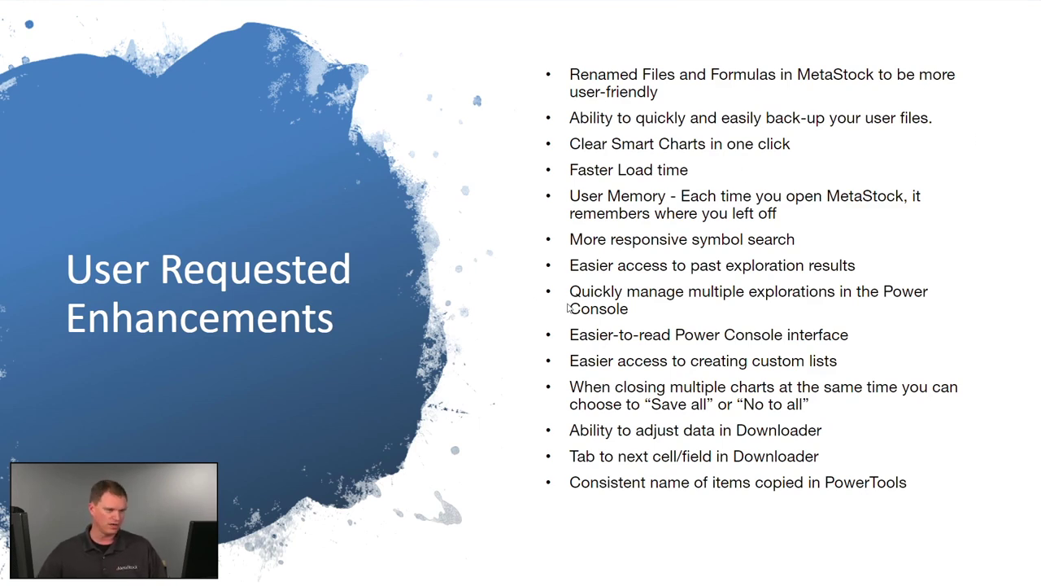
pyautogui.hotkey('alt', 'Tab')
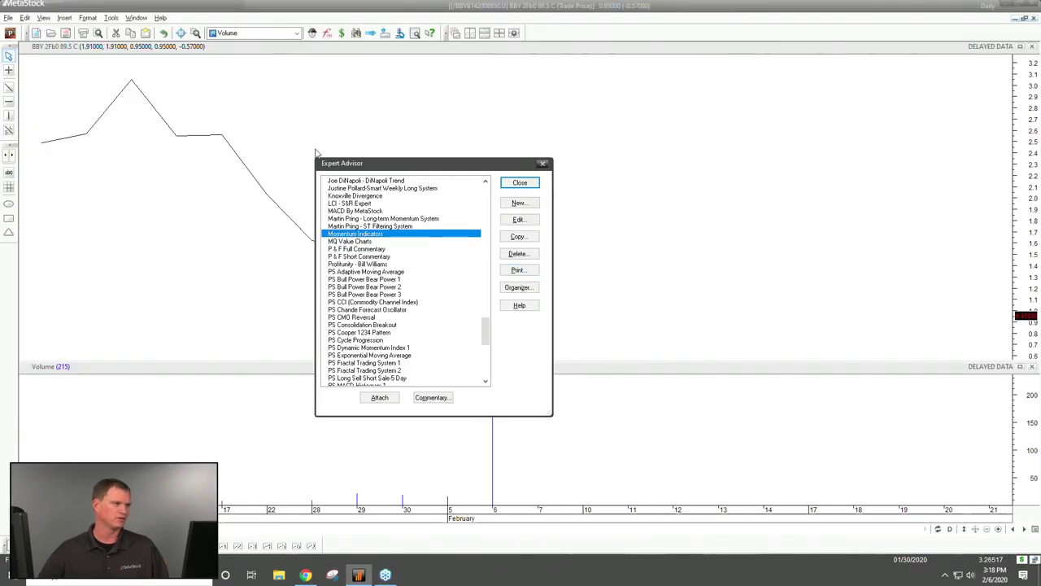
pyautogui.click(519, 183)
# Examine the commands for backing up user files and deleting smart charts, and compare them with the enhancements slide
pyautogui.click(9, 19)
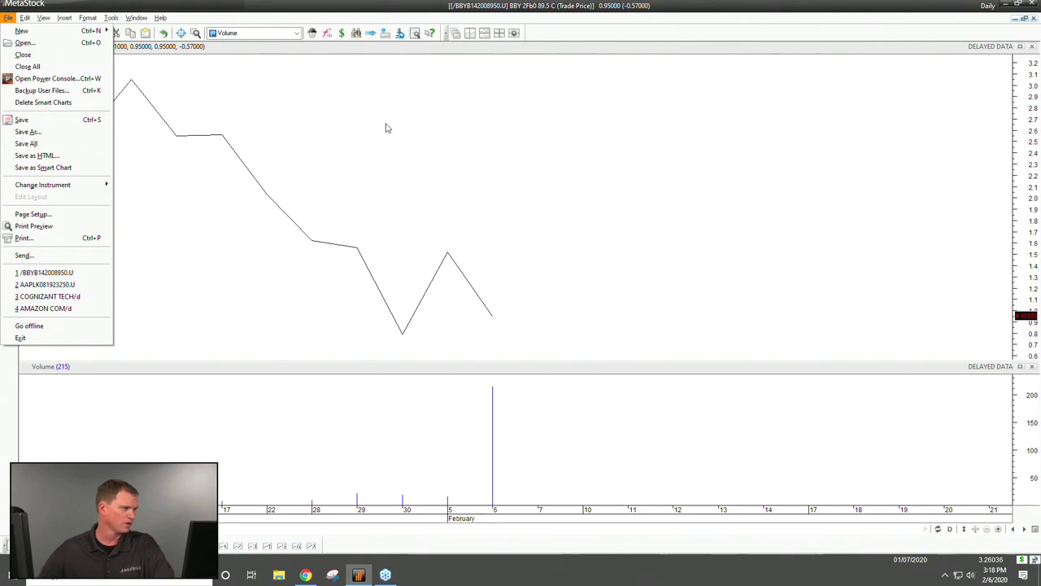
pyautogui.click(359, 120)
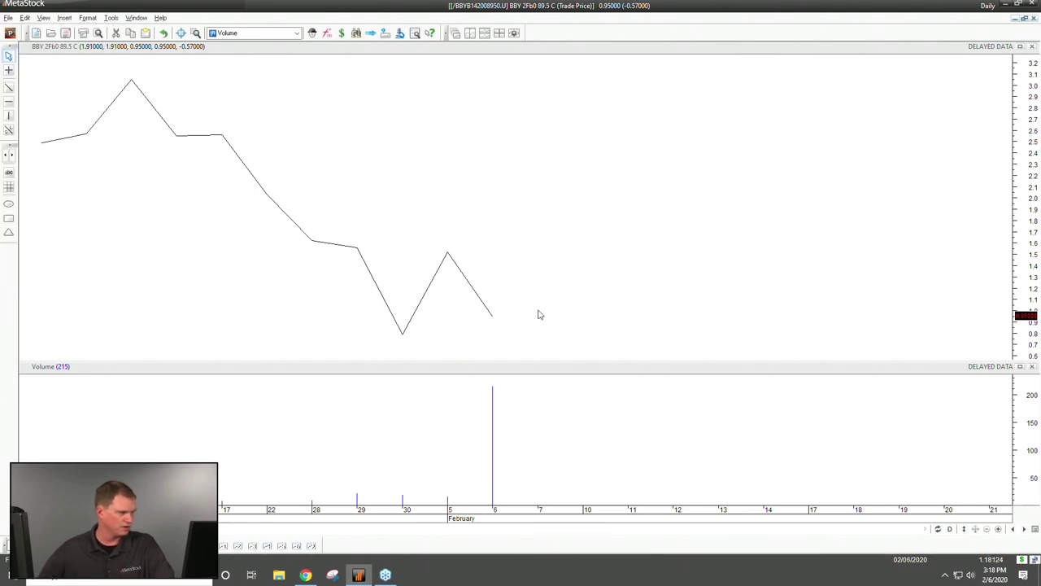
pyautogui.hotkey('alt', 'Tab')
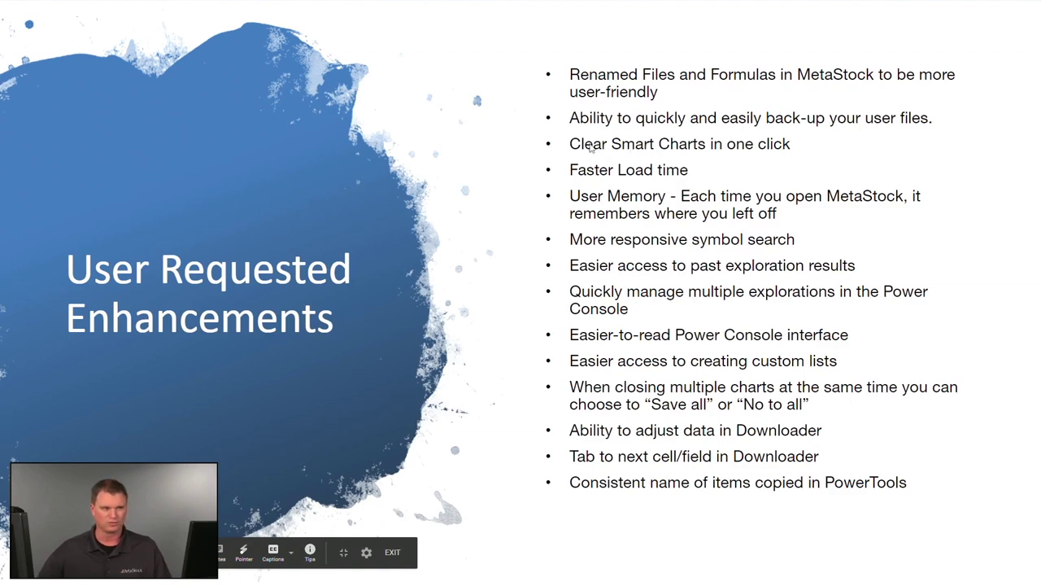
pyautogui.hotkey('alt', 'Tab')
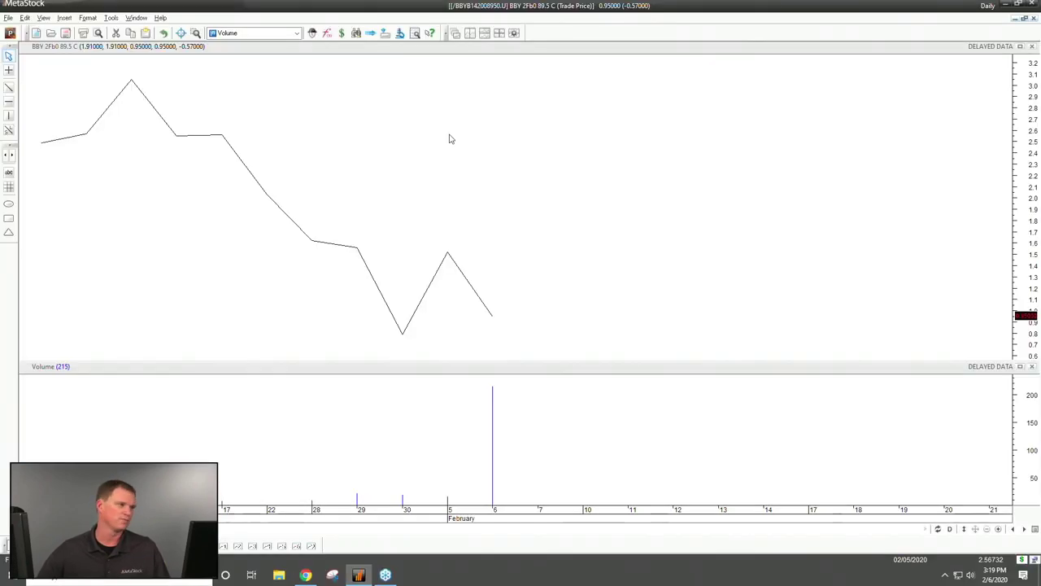
# Close the BBYB142008950.U chart and the empty AAPLK081923750.U chart
pyautogui.click(1034, 19)
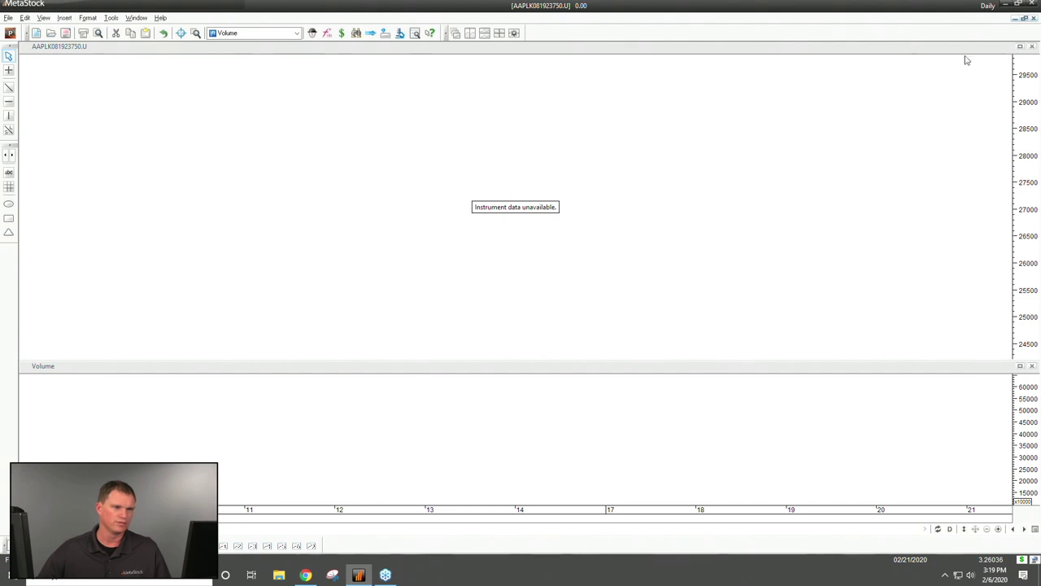
pyautogui.click(1035, 18)
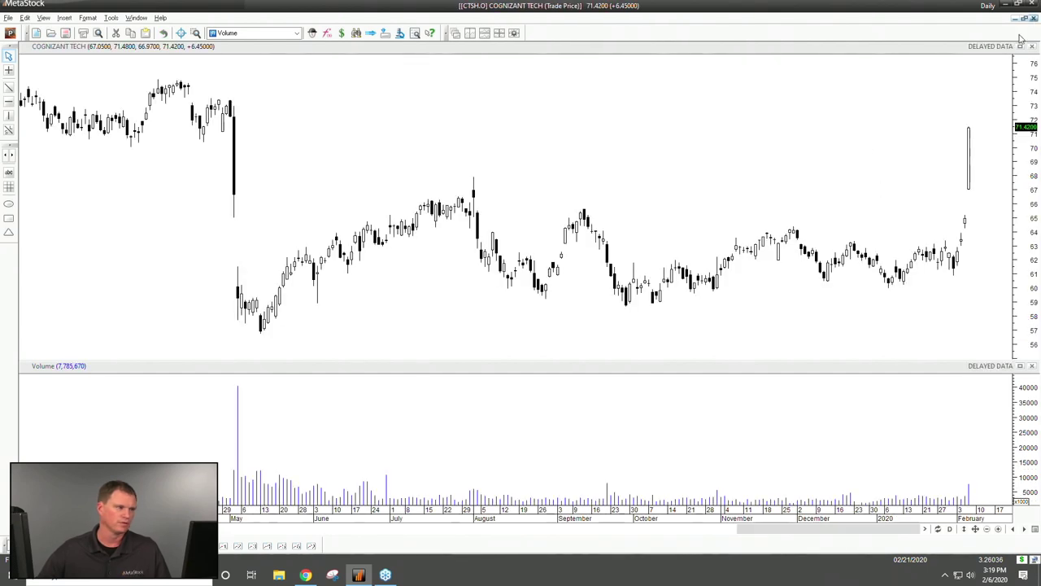
# Add the Aroon indicator to the Cognizant Tech chart in its own pane, accepting the default properties
pyautogui.click(242, 33)
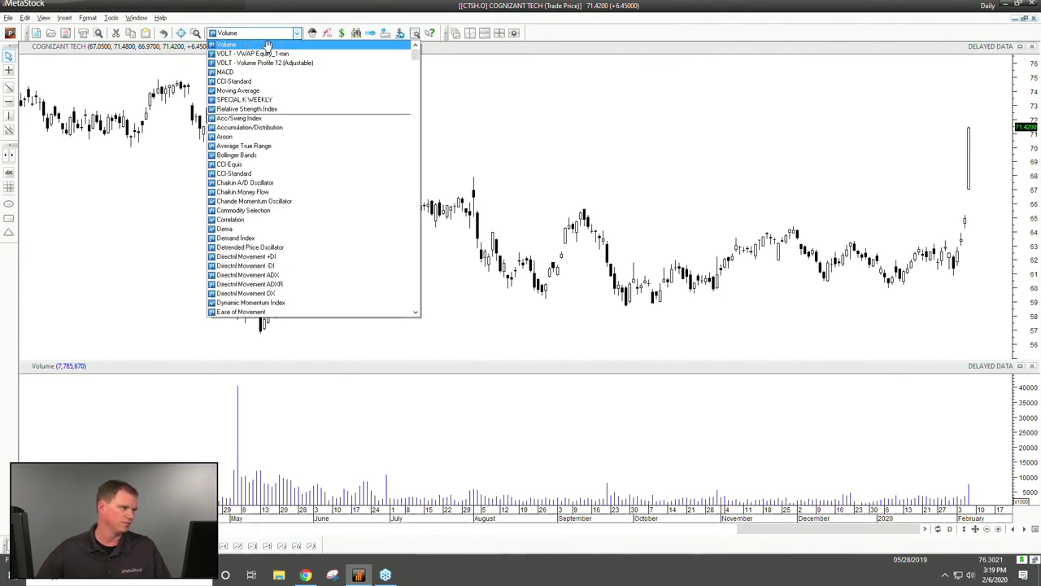
pyautogui.click(244, 144)
pyautogui.moveTo(211, 34); pyautogui.dragTo(504, 146)
pyautogui.click(498, 332)
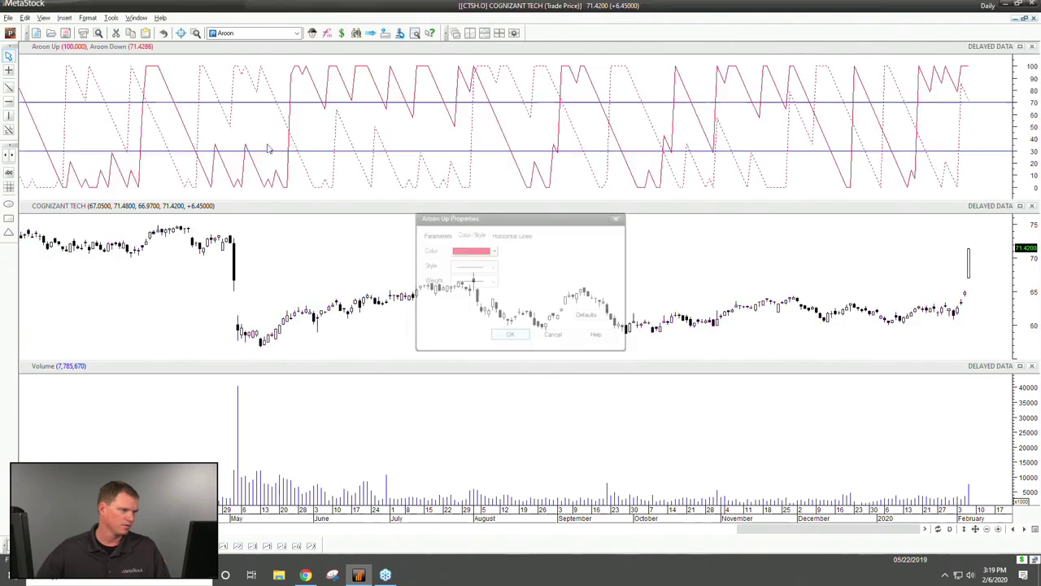
# Overlay Bollinger Bands on the Cognizant Tech price plot, accepting the default properties
pyautogui.click(277, 33)
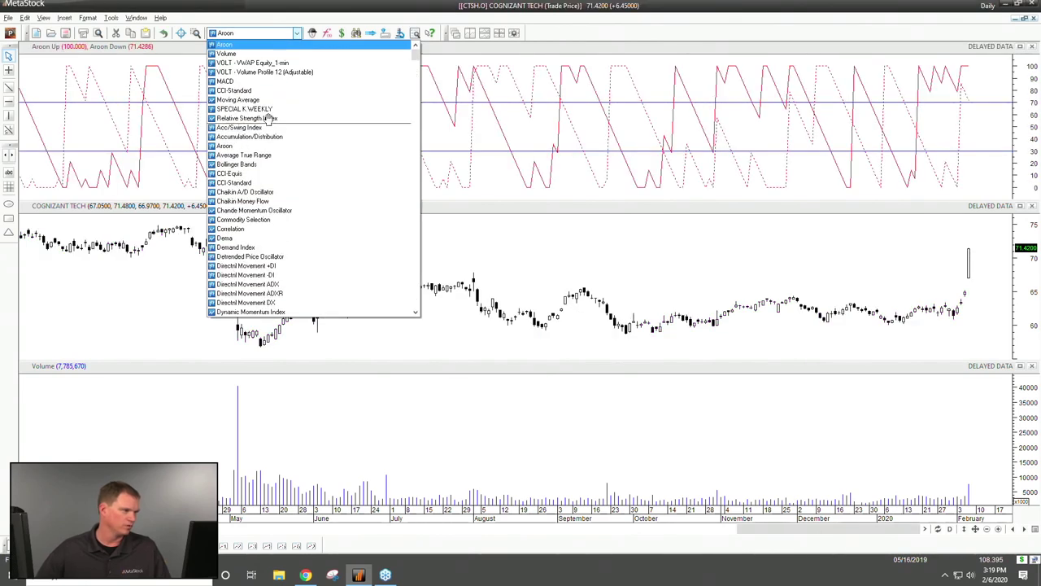
pyautogui.click(237, 165)
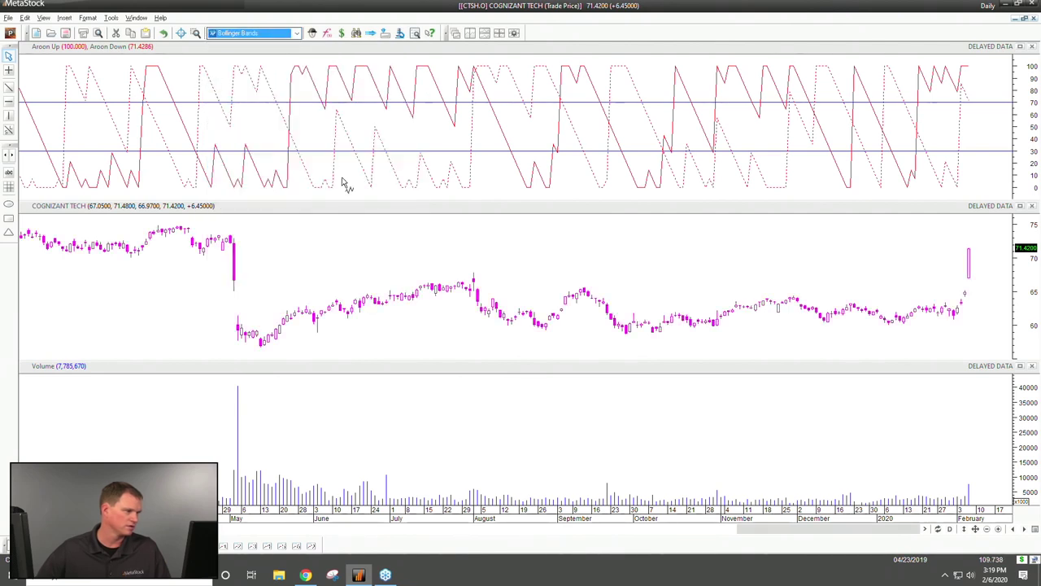
pyautogui.click(312, 281)
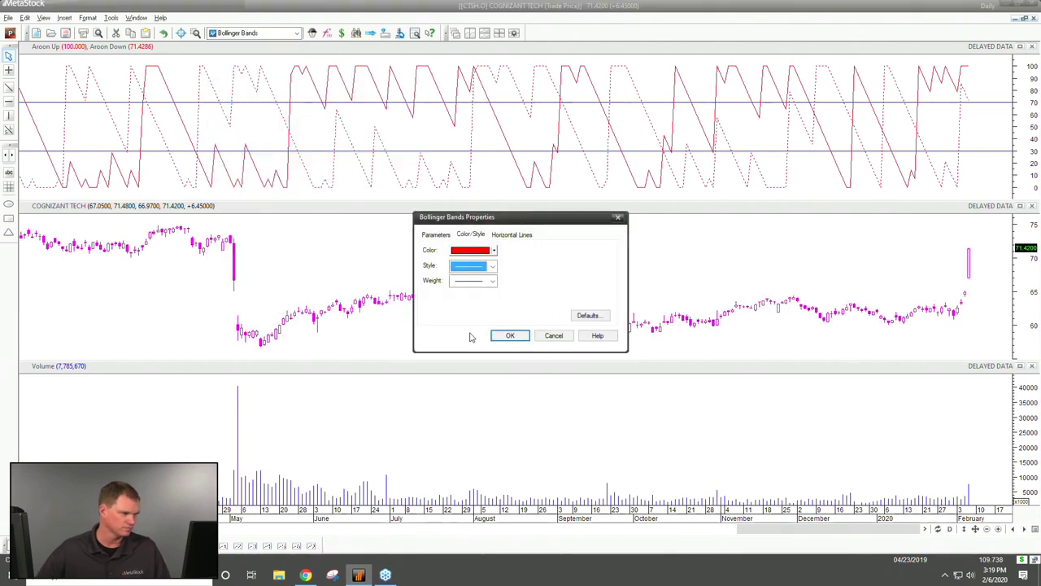
pyautogui.click(509, 335)
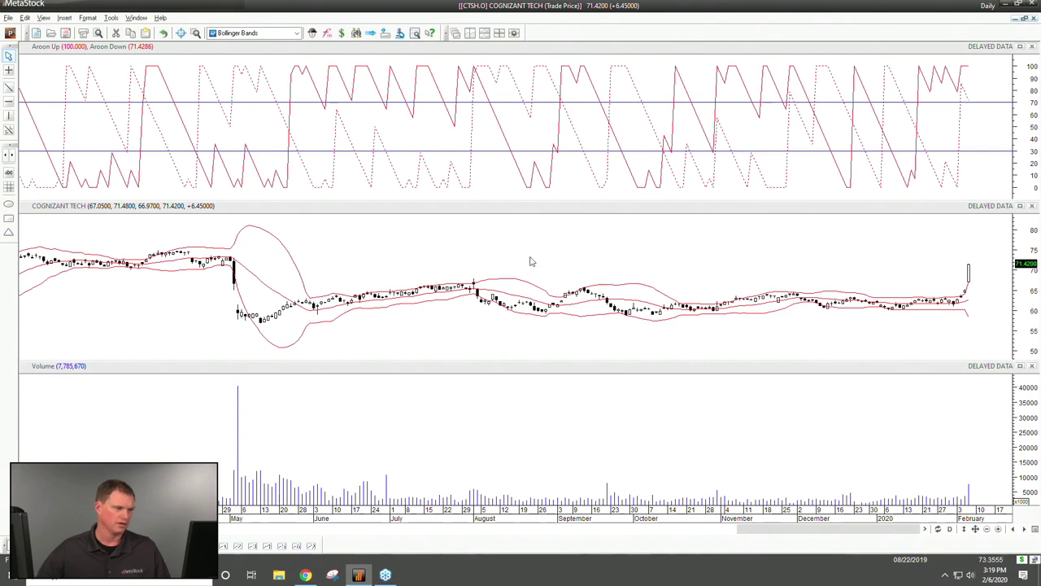
# Save the Cognizant Tech chart's layout with Aroon and Bollinger Bands as the default template
pyautogui.rightClick(439, 248)
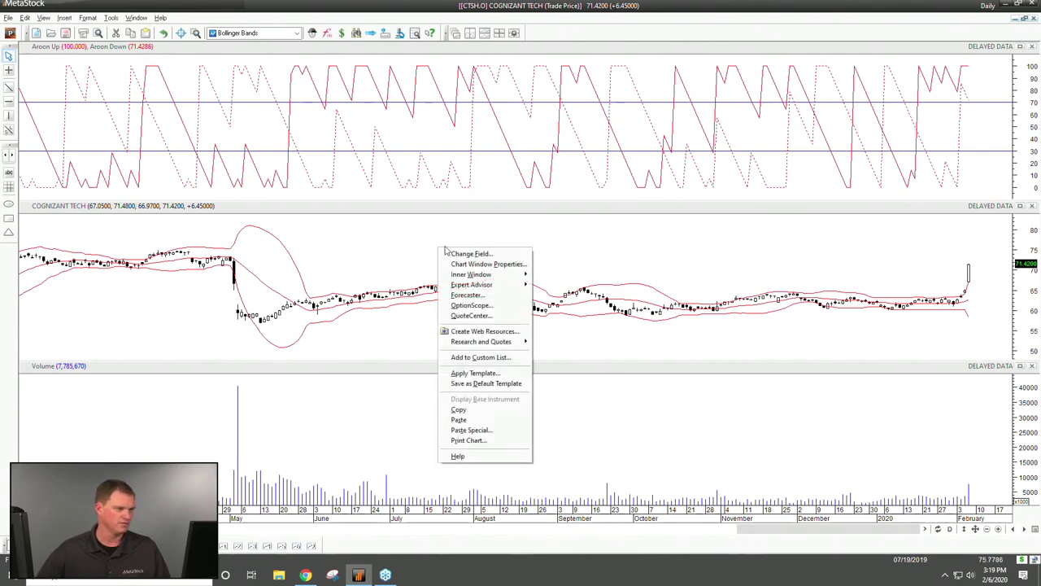
pyautogui.click(485, 385)
pyautogui.click(470, 303)
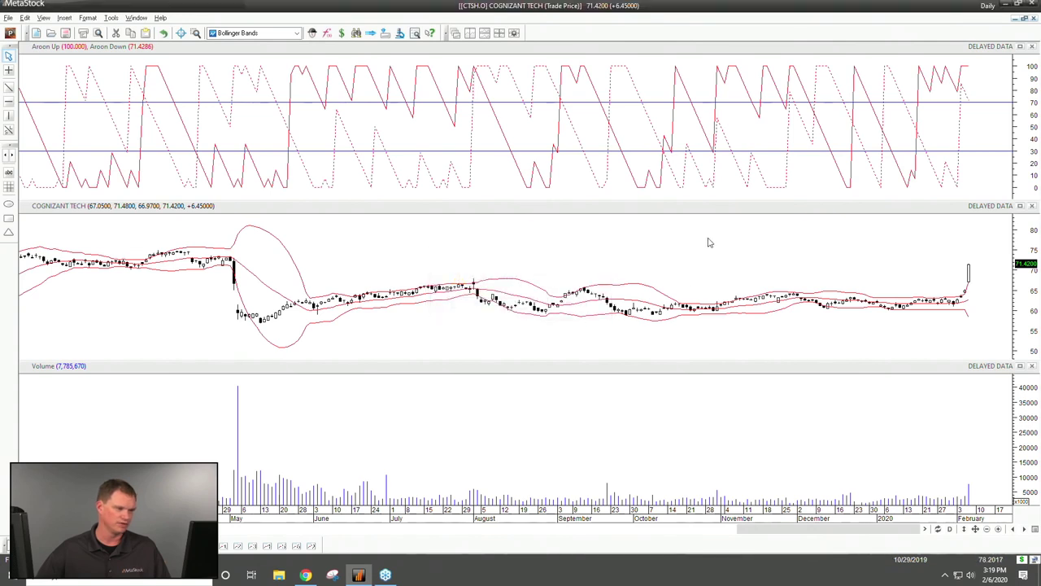
# Open the Power Console for choosing another instrument
pyautogui.click(8, 18)
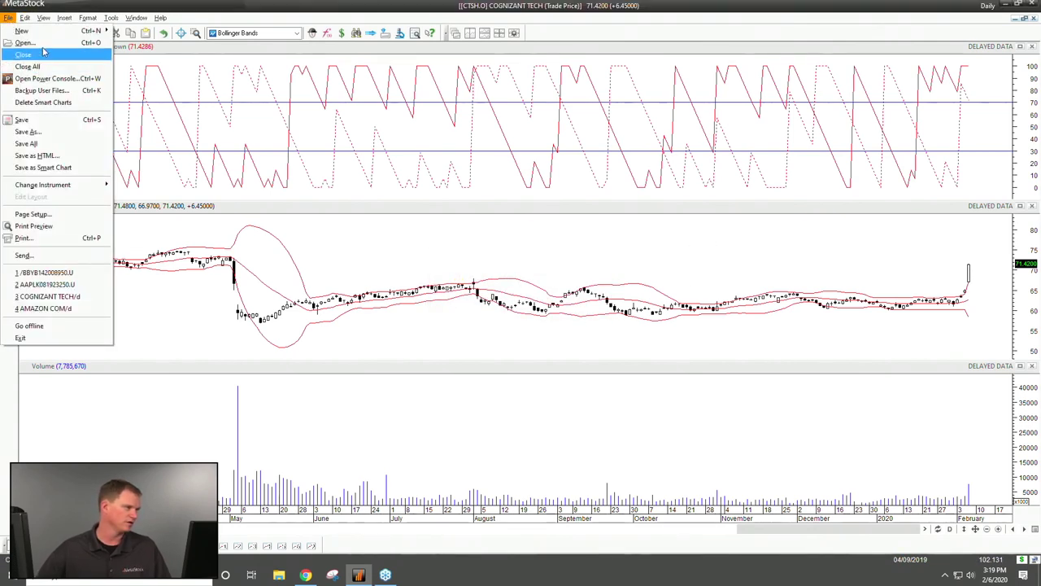
pyautogui.click(44, 78)
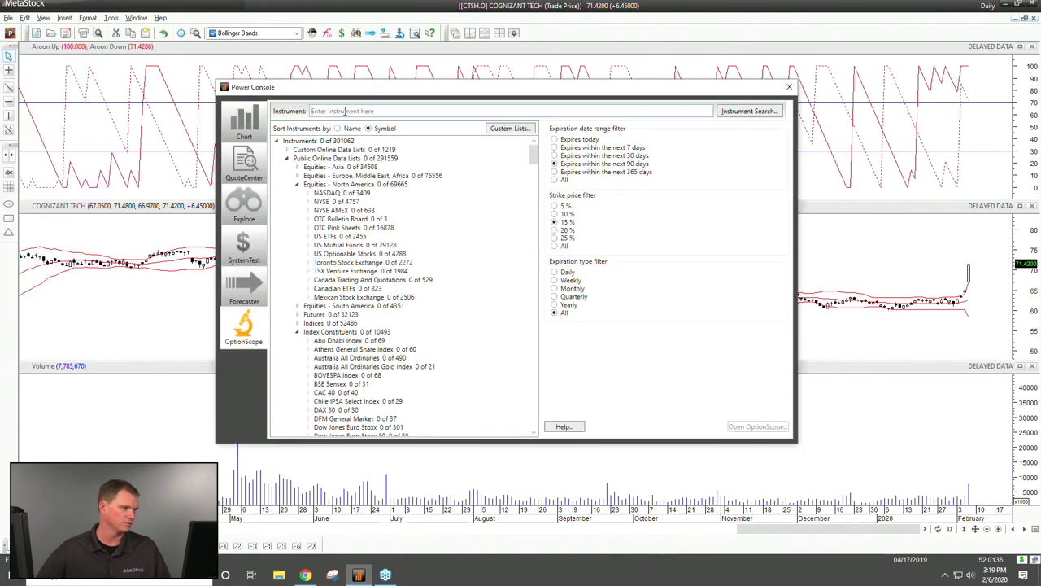
pyautogui.click(345, 111)
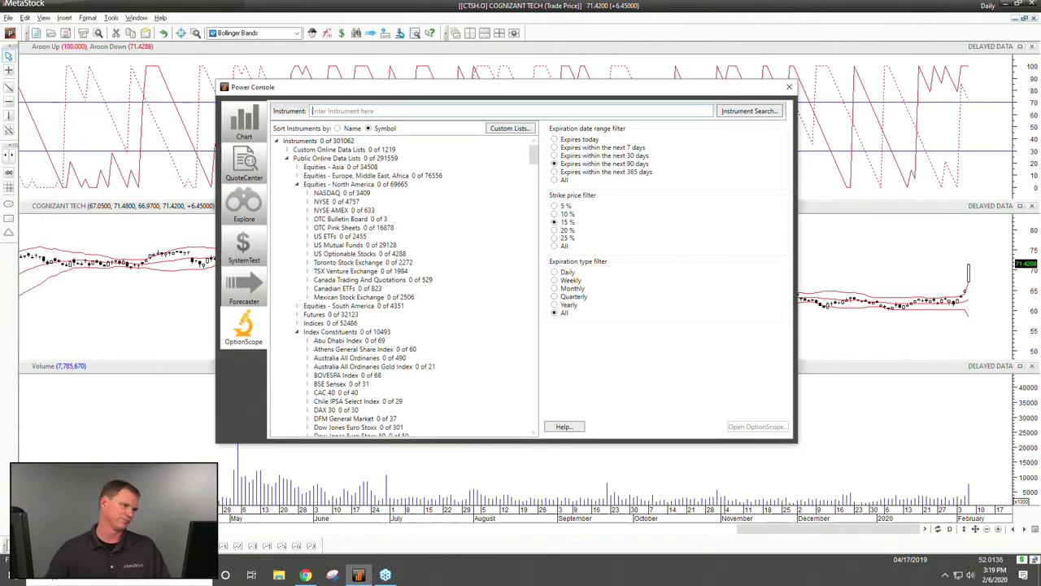
pyautogui.write('MSFT.O')
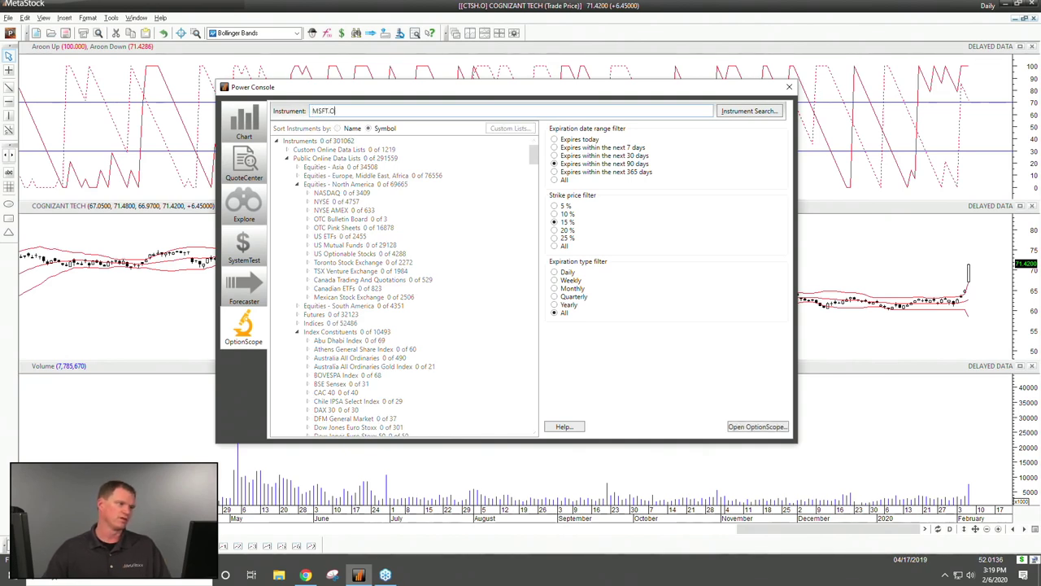
pyautogui.press('Return')
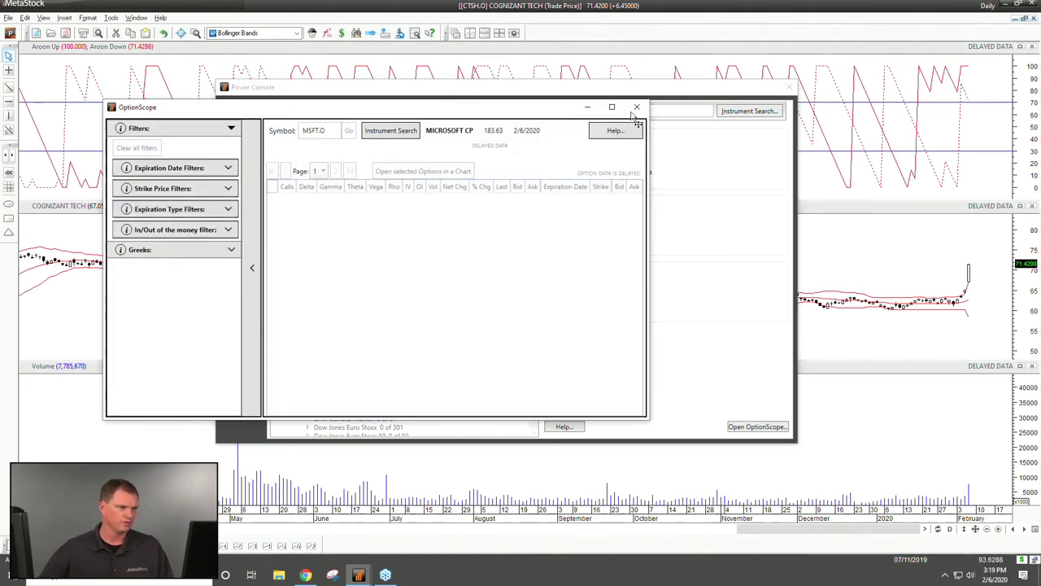
pyautogui.click(637, 107)
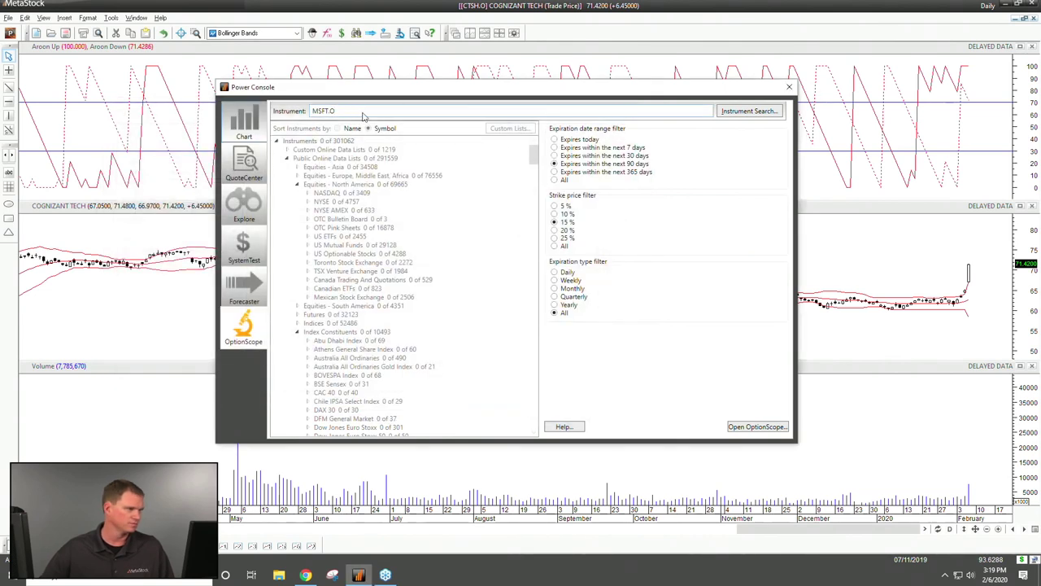
# Open a daily chart of MSFT.O from the Power Console's chart section, using the Smart Chart template
pyautogui.click(244, 124)
pyautogui.write('MSFO')
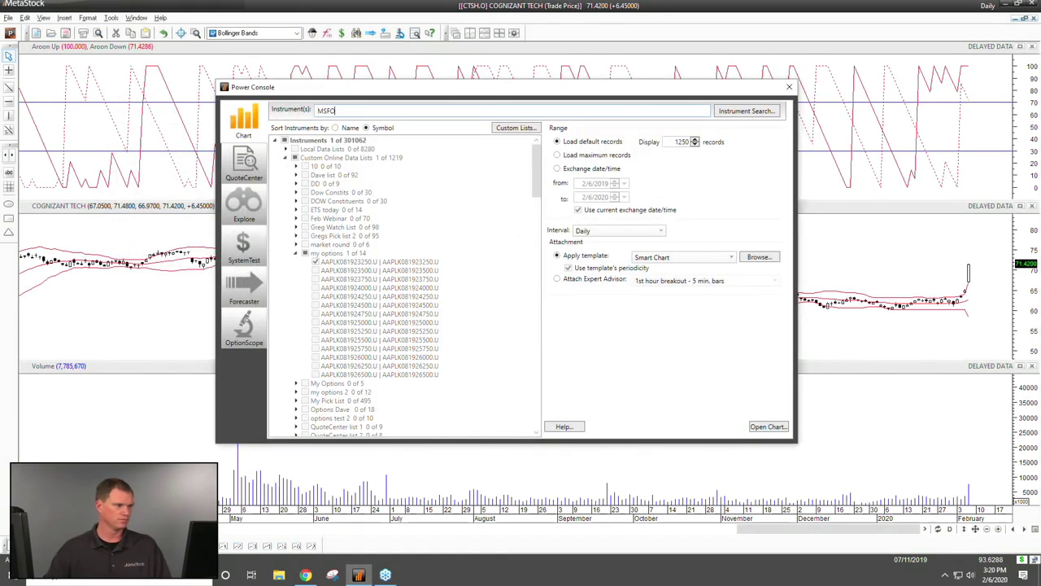
pyautogui.write('FT.O')
pyautogui.press('Return')
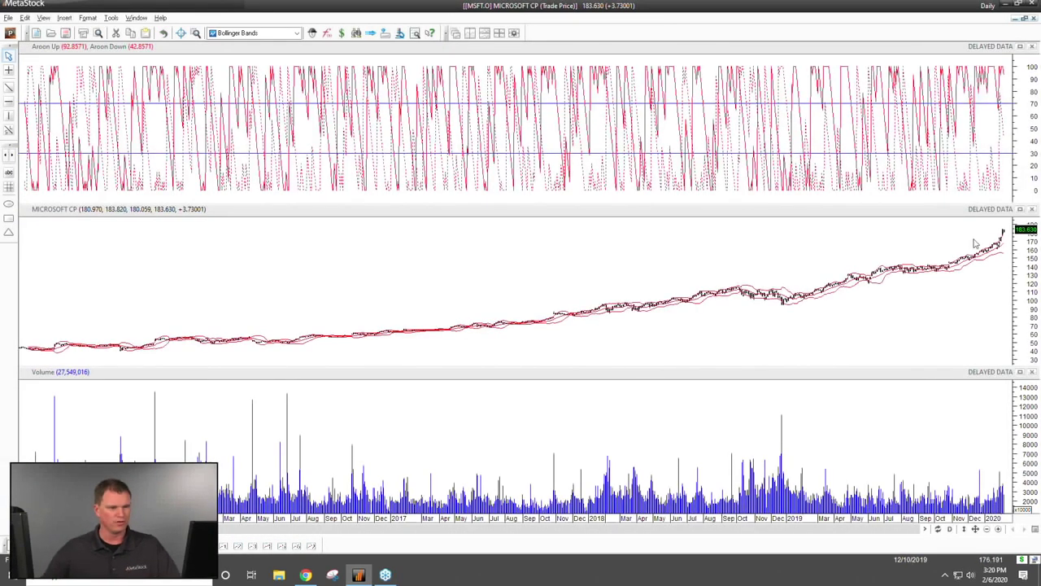
pyautogui.click(1001, 529)
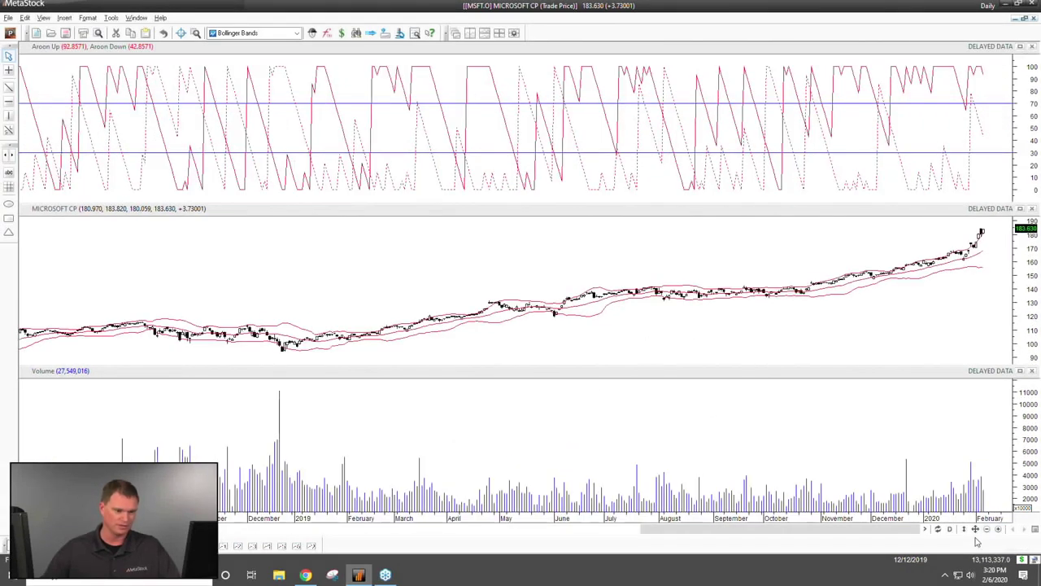
pyautogui.click(999, 530)
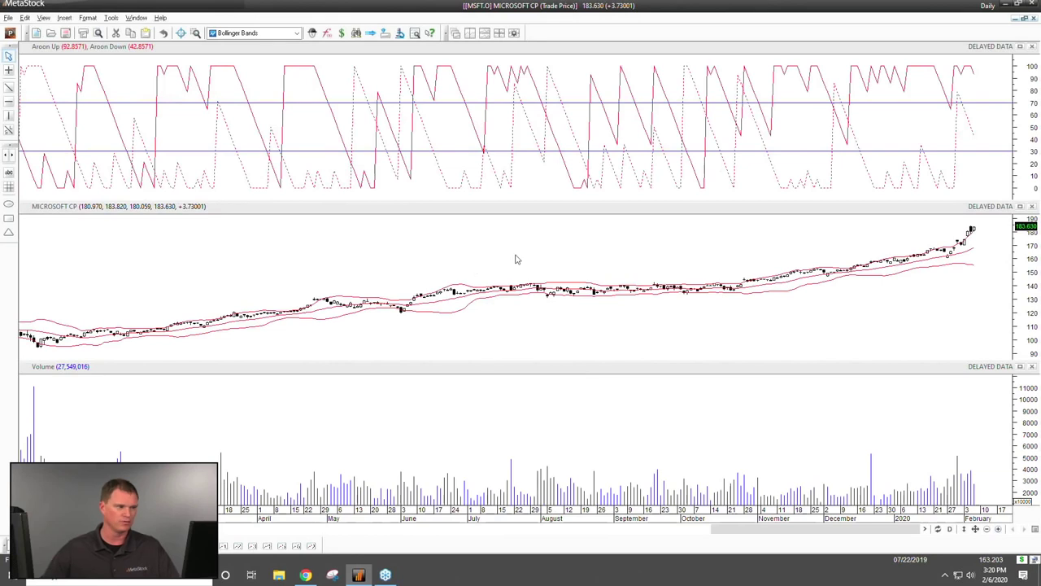
# Open a daily chart of the S&P 500 index (.SPX) and remove its Volume pane
pyautogui.click(11, 34)
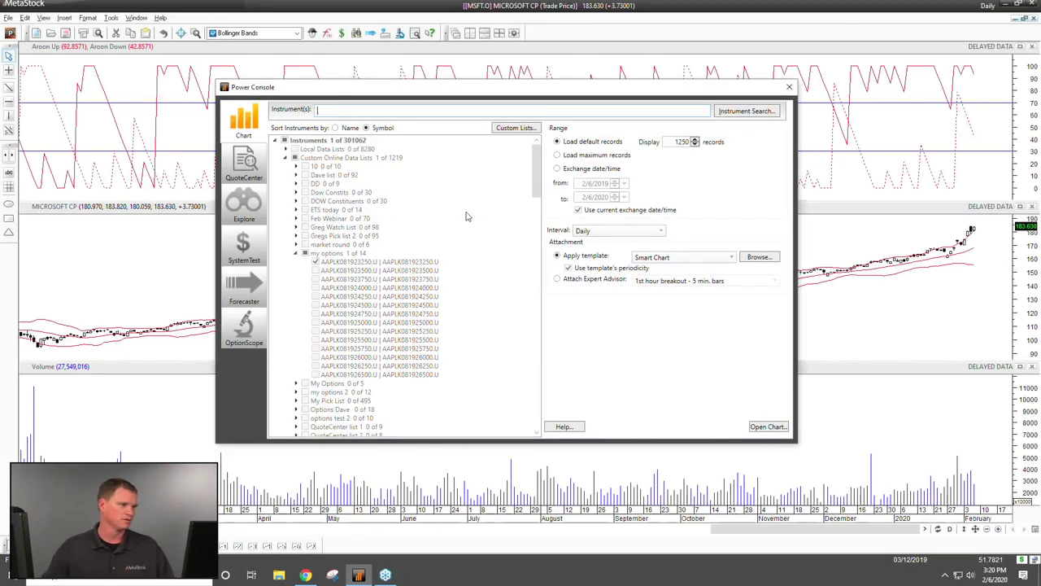
pyautogui.press('Return')
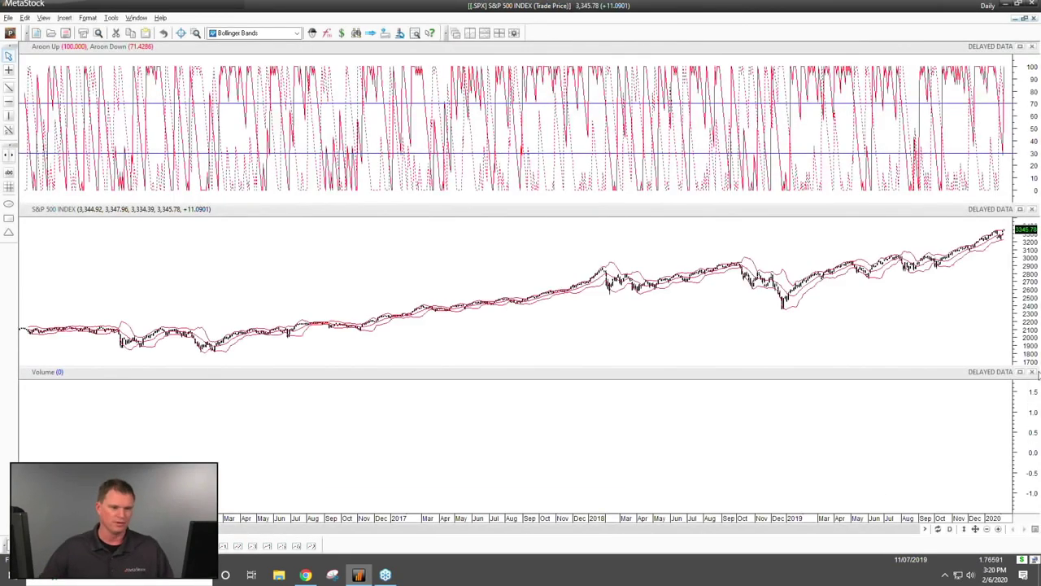
pyautogui.click(1032, 372)
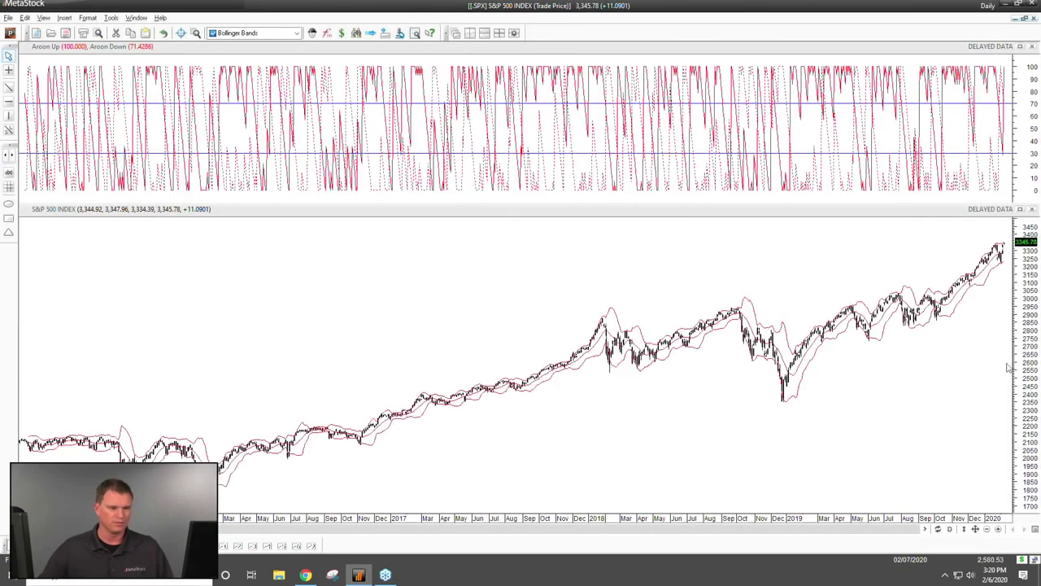
pyautogui.click(999, 529)
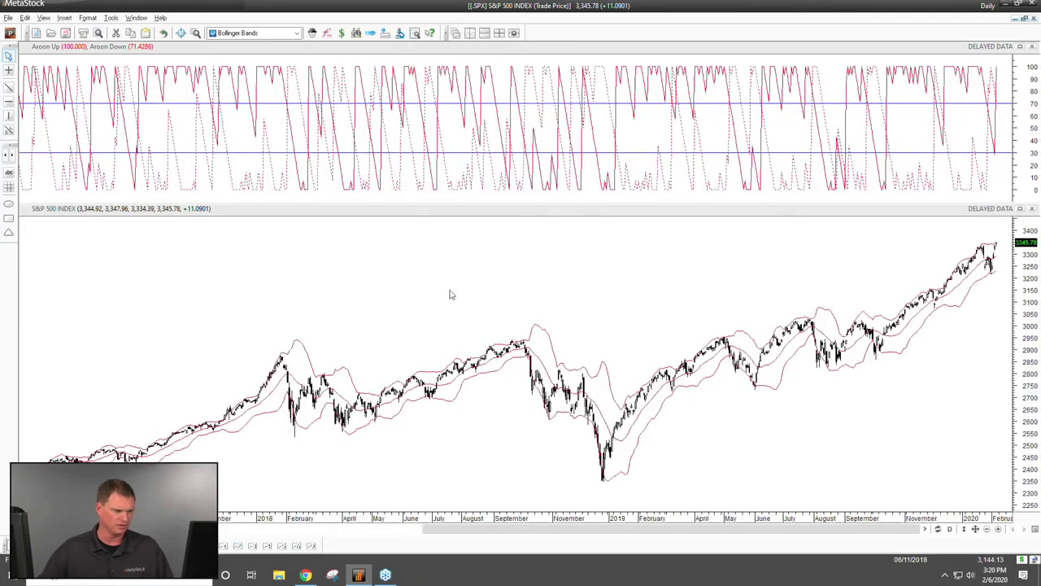
pyautogui.click(999, 530)
pyautogui.click(999, 530)
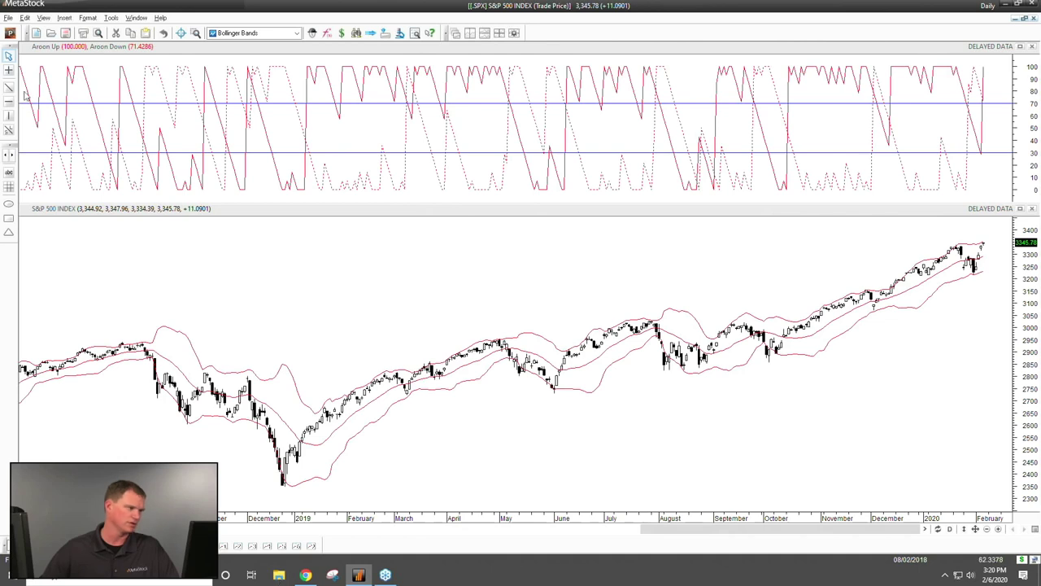
# Examine the template choices for a .DJI chart in the Power Console with all list selections cleared, keep Smart Chart, and close the console
pyautogui.click(10, 32)
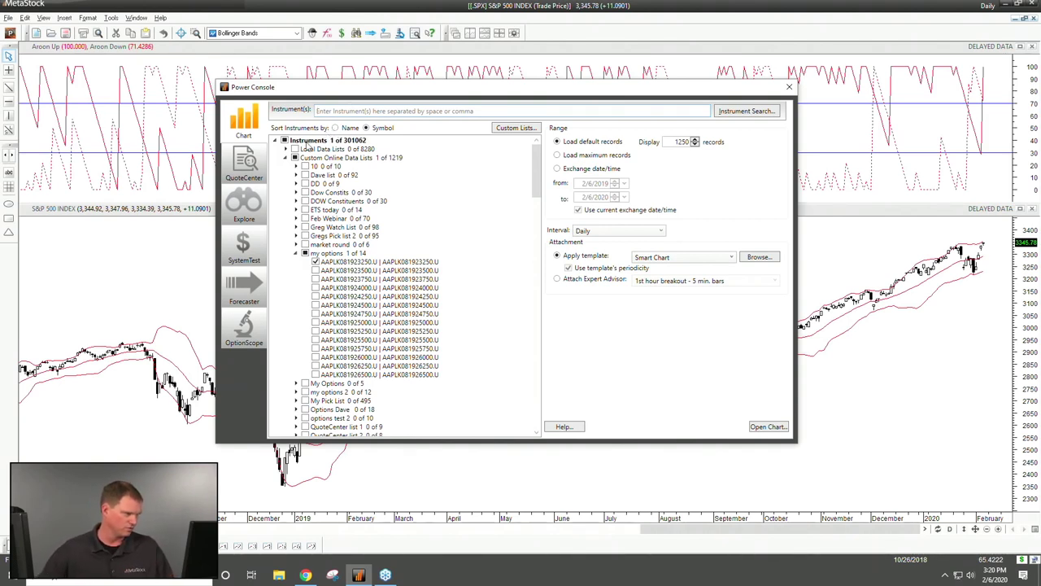
pyautogui.click(283, 141)
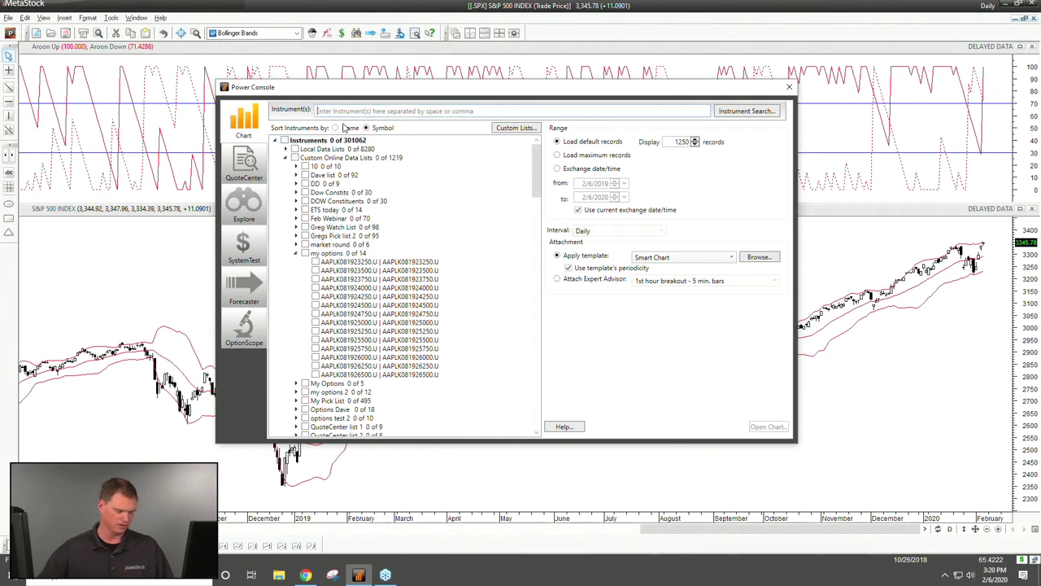
pyautogui.write('DJI')
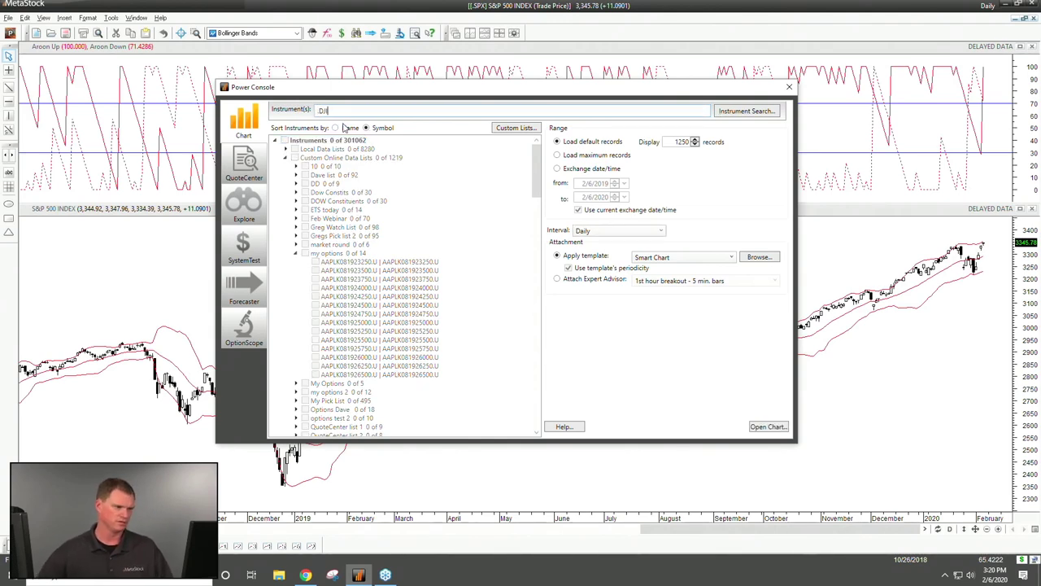
pyautogui.click(656, 259)
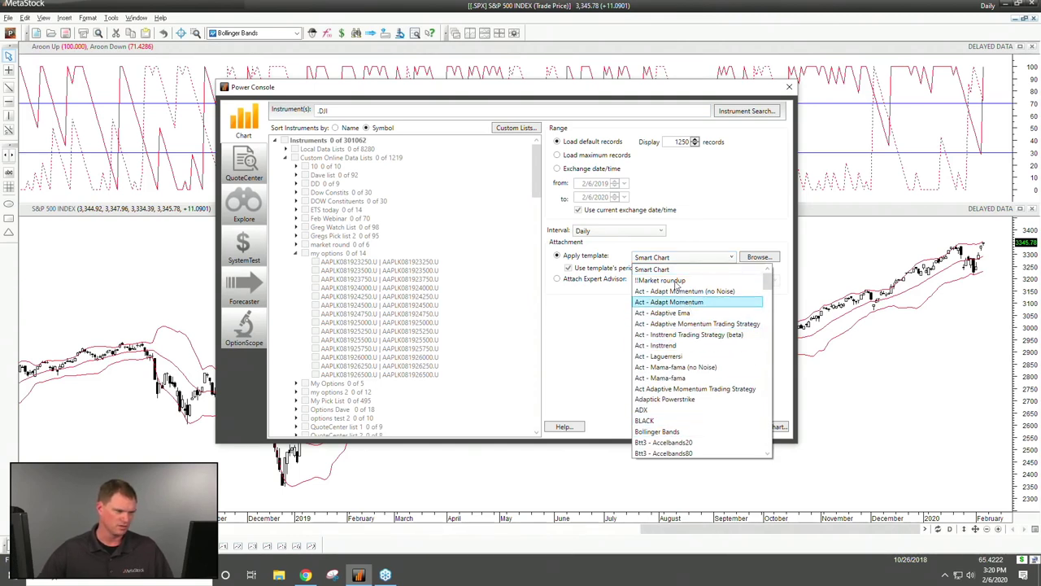
pyautogui.click(647, 268)
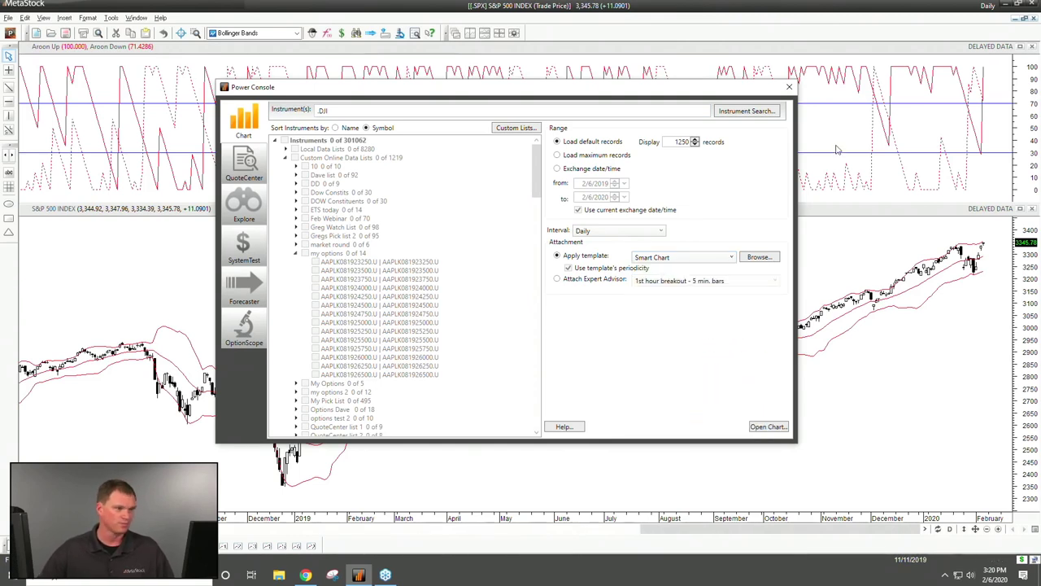
pyautogui.click(789, 87)
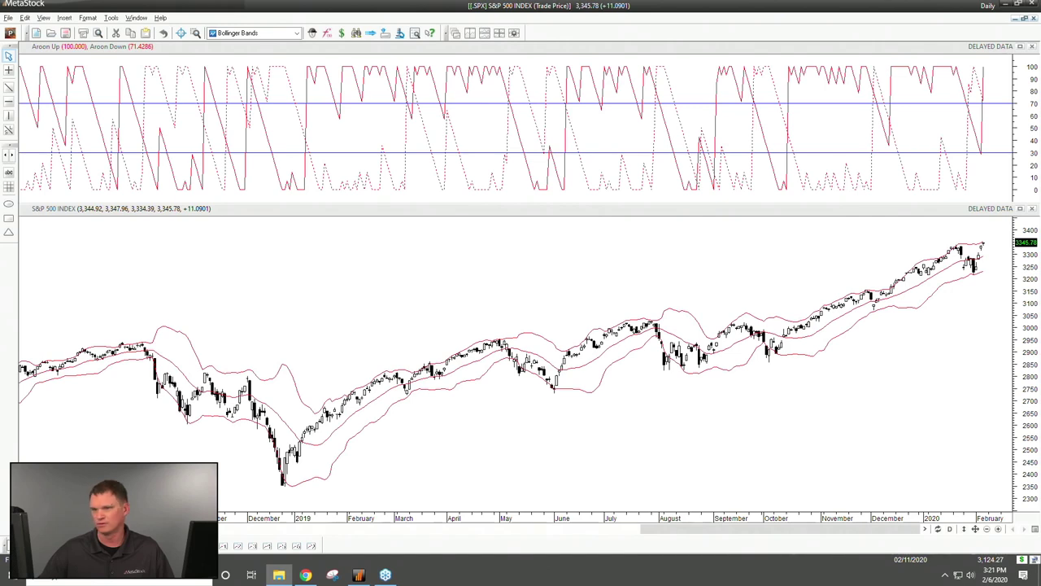
# Browse in File Explorer on drive C to the Thomson Reuters folder under the user profile's AppData\Local
pyautogui.press('super+e')
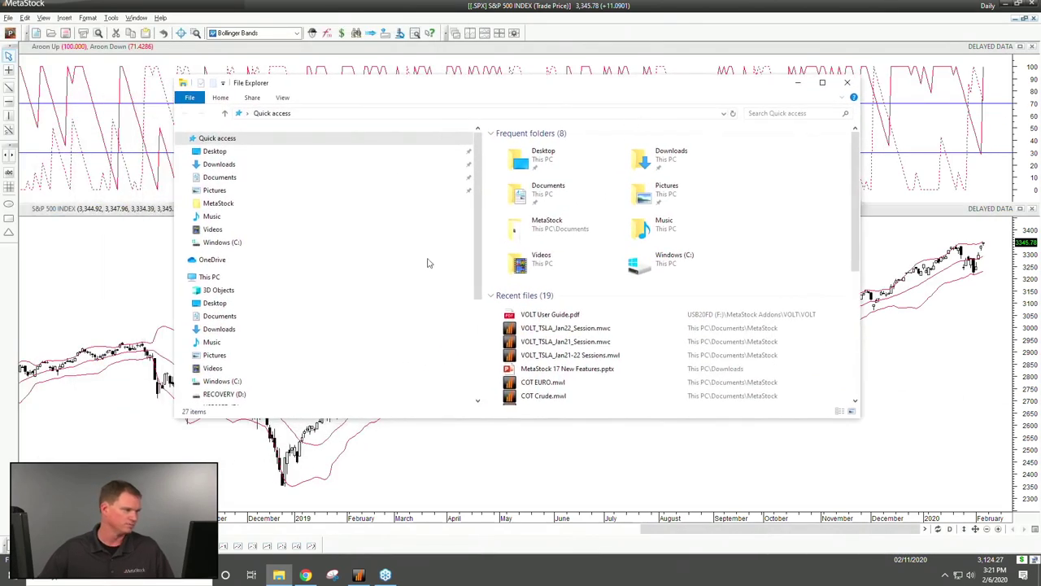
pyautogui.click(247, 243)
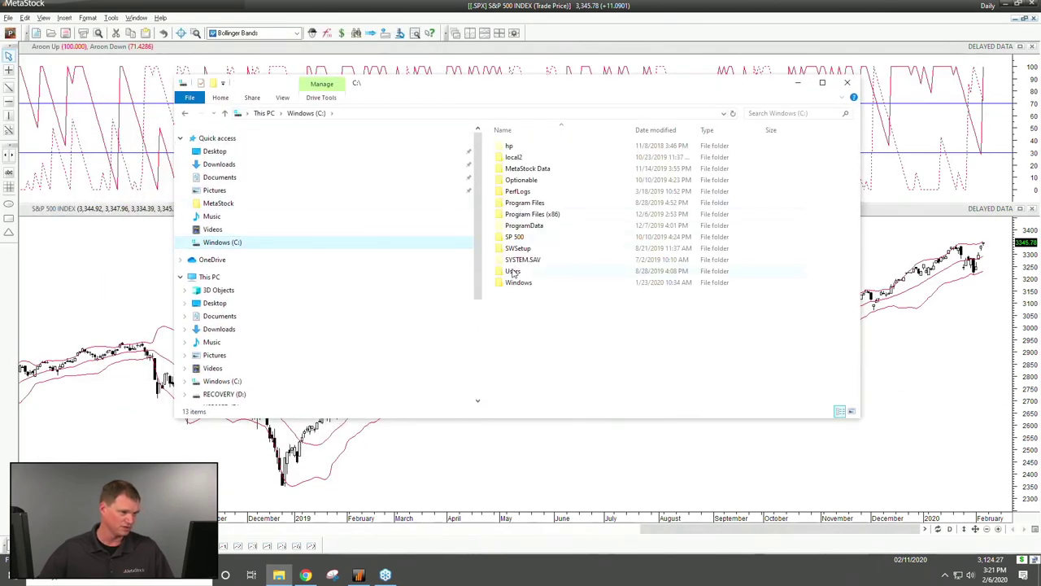
pyautogui.doubleClick(513, 272)
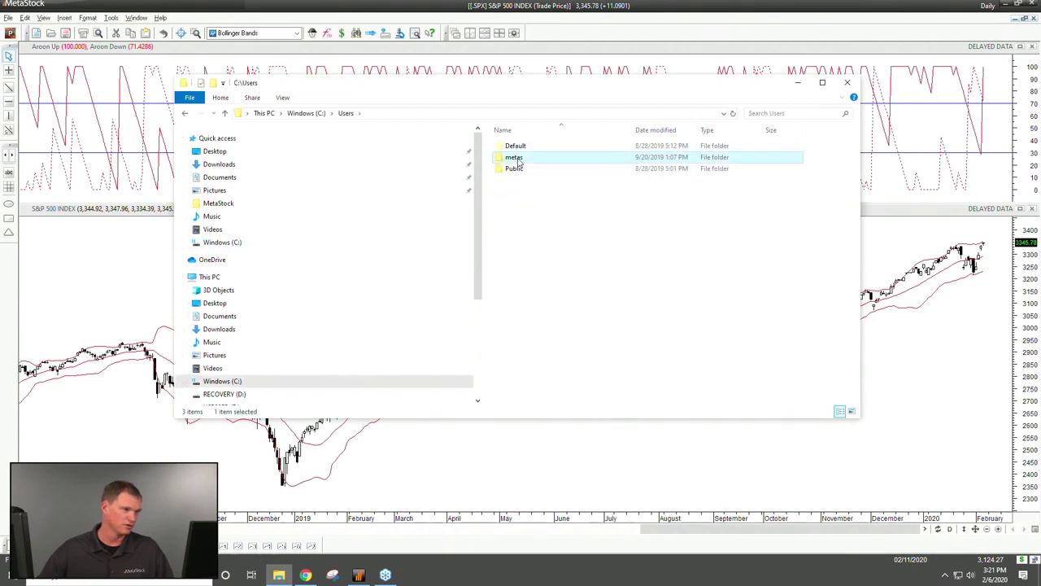
pyautogui.doubleClick(518, 157)
pyautogui.doubleClick(522, 157)
pyautogui.doubleClick(513, 145)
pyautogui.write('th')
pyautogui.press('Return')
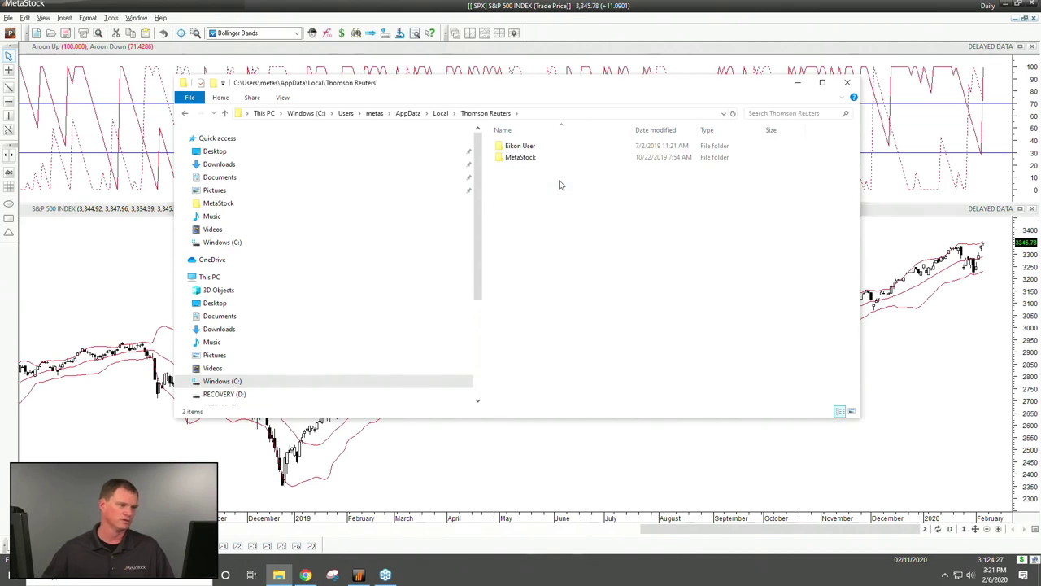
# Locate the MSSmart folder under MetaStock\17.0\DataOnDemand Cache, then close File Explorer
pyautogui.write('m')
pyautogui.press('Return')
pyautogui.write('17')
pyautogui.press('Return')
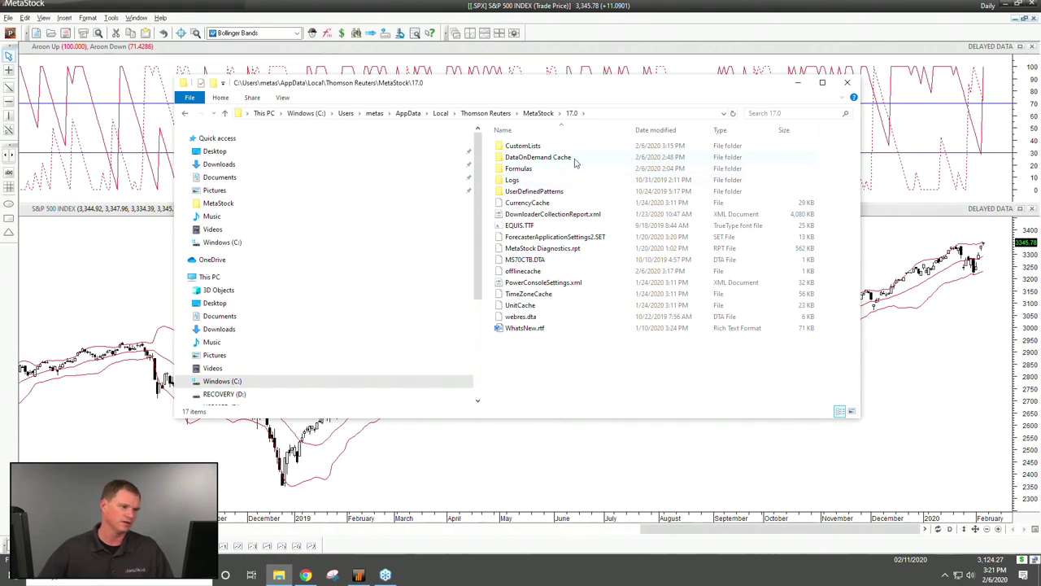
pyautogui.doubleClick(569, 158)
pyautogui.click(540, 149)
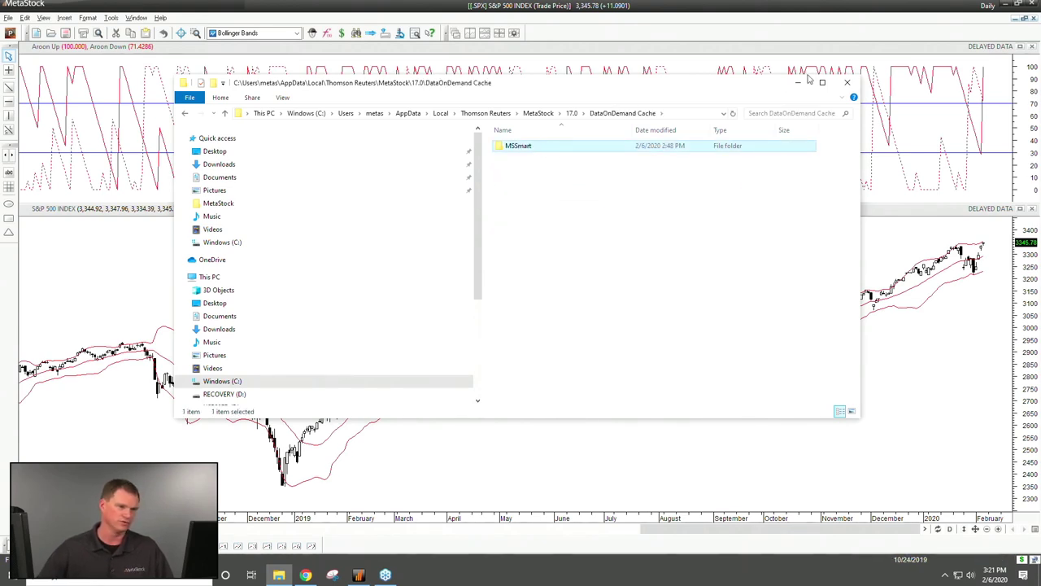
pyautogui.click(847, 83)
# Try to delete the Smart Charts while charts are still open, and dismiss the resulting dialog
pyautogui.click(9, 17)
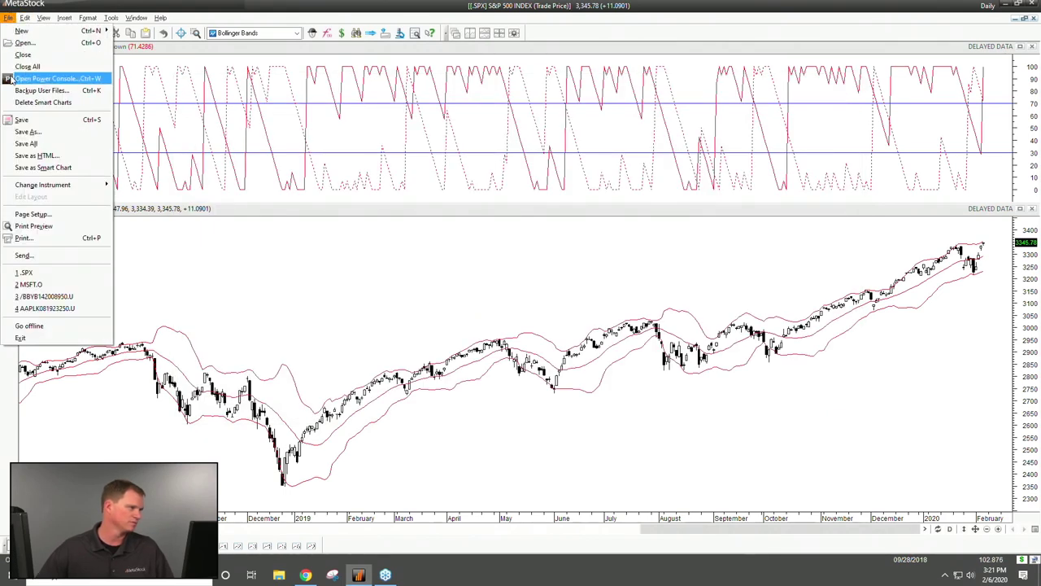
pyautogui.click(21, 102)
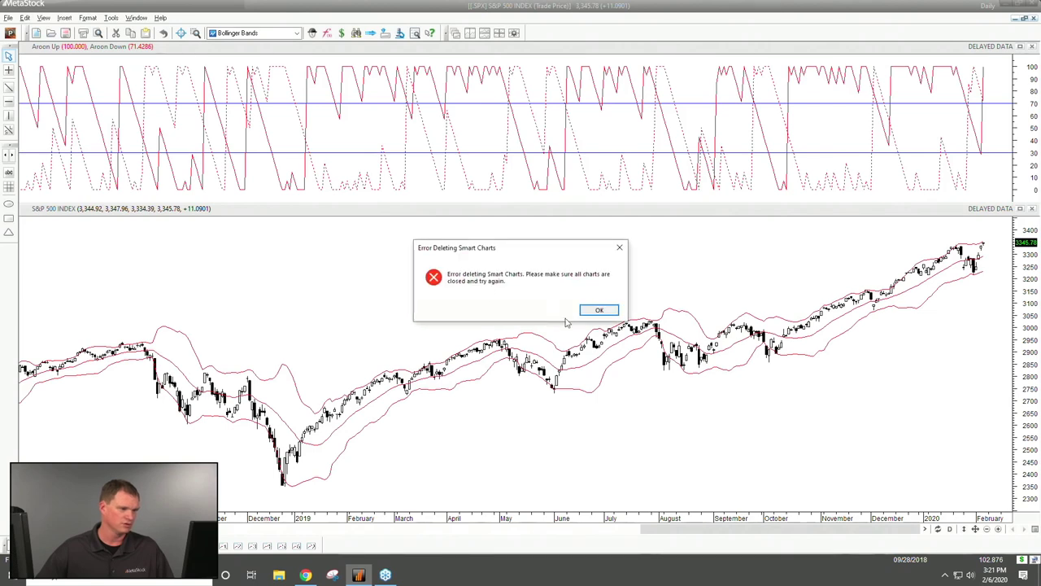
pyautogui.click(599, 310)
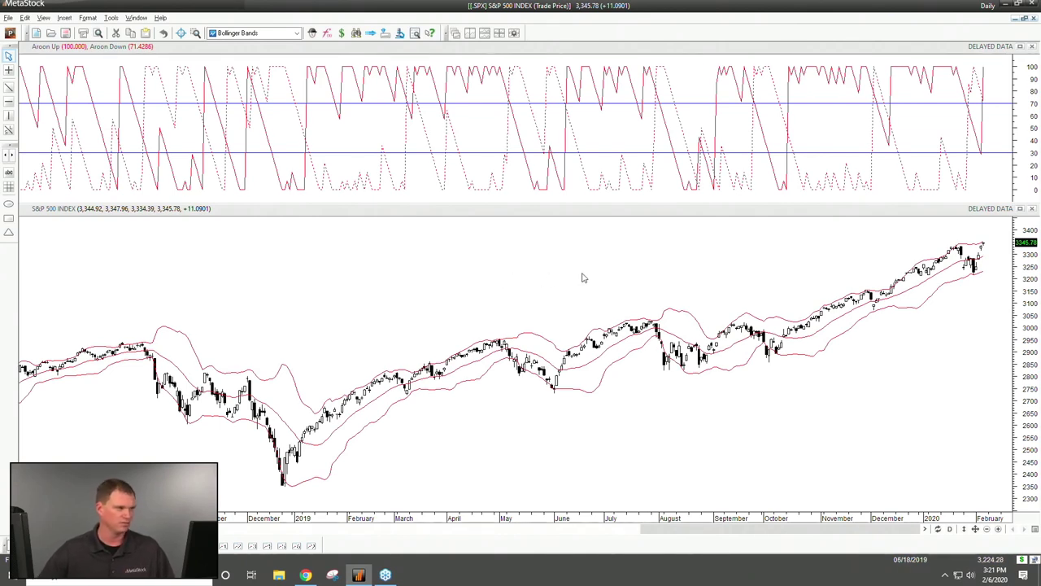
# Close the S&P 500 index chart, followed by all remaining open charts
pyautogui.click(1034, 18)
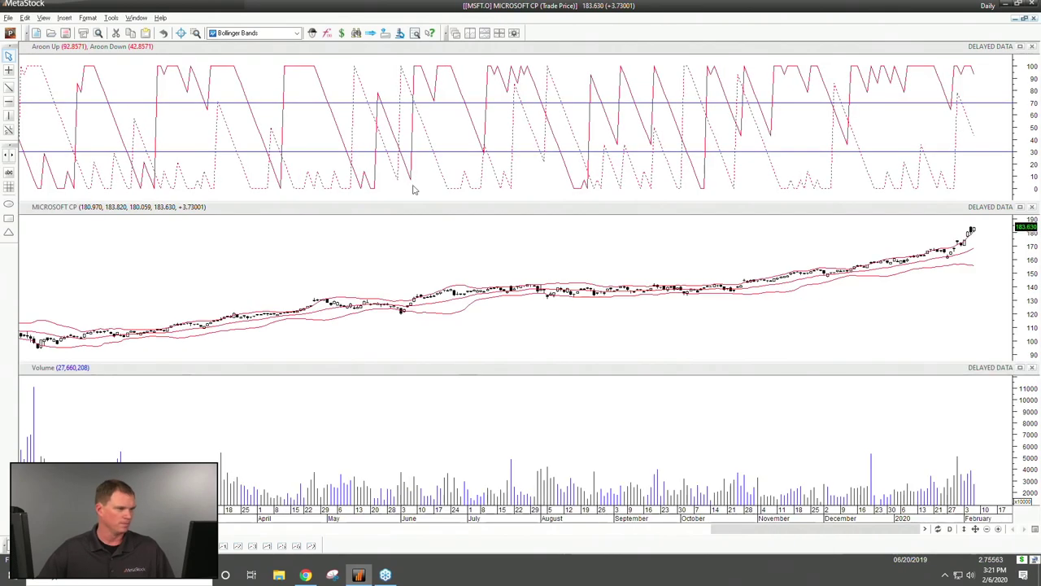
pyautogui.click(8, 17)
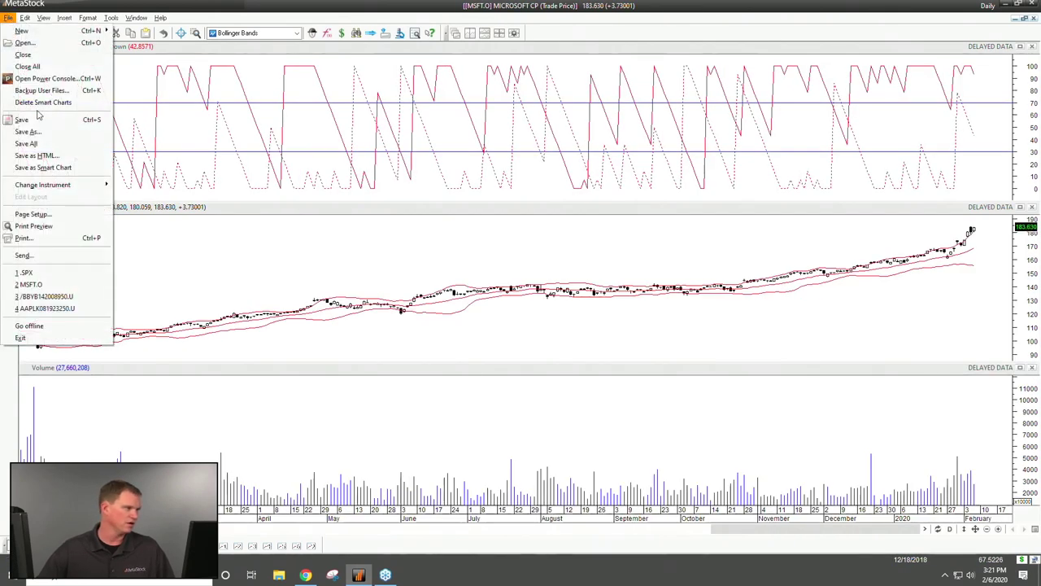
pyautogui.click(40, 68)
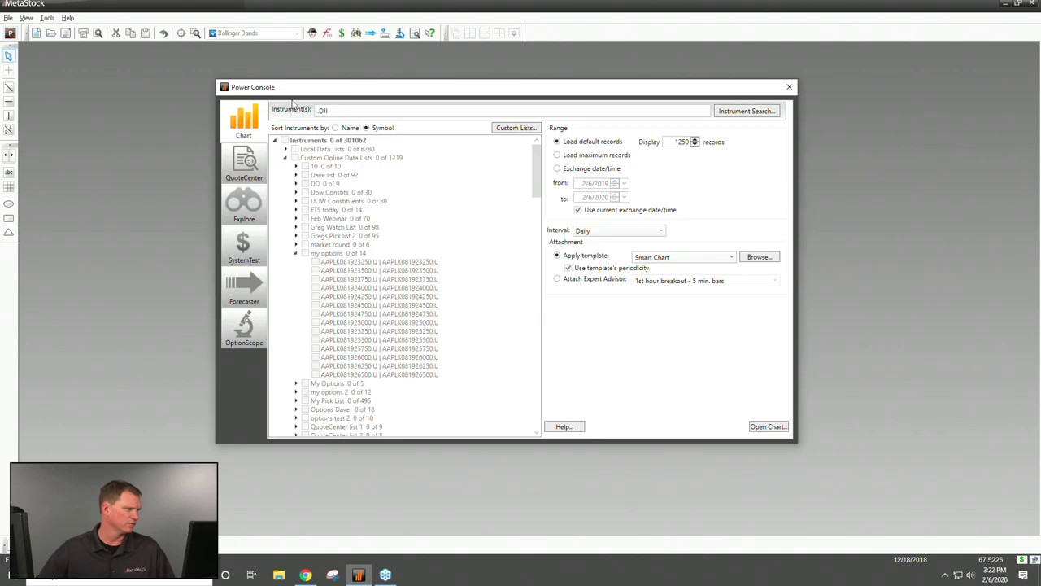
# Replace the instrument entry in the Power Console with BBY, AMZN.O and AAPL.O, separated by spaces
pyautogui.click(366, 110)
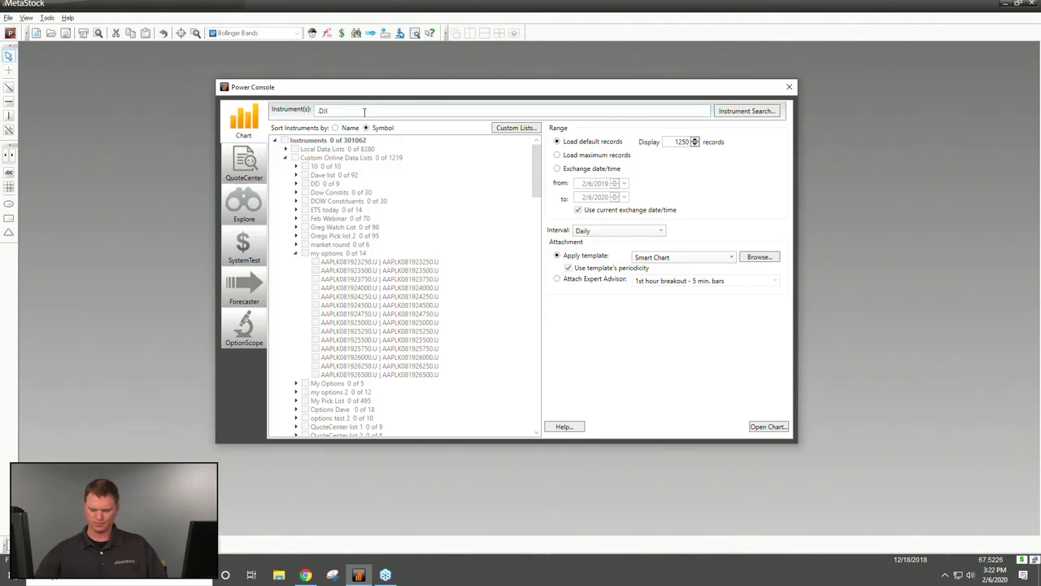
pyautogui.press('BackSpace')
pyautogui.press('BackSpace')
pyautogui.press('BackSpace')
pyautogui.press('BackSpace')
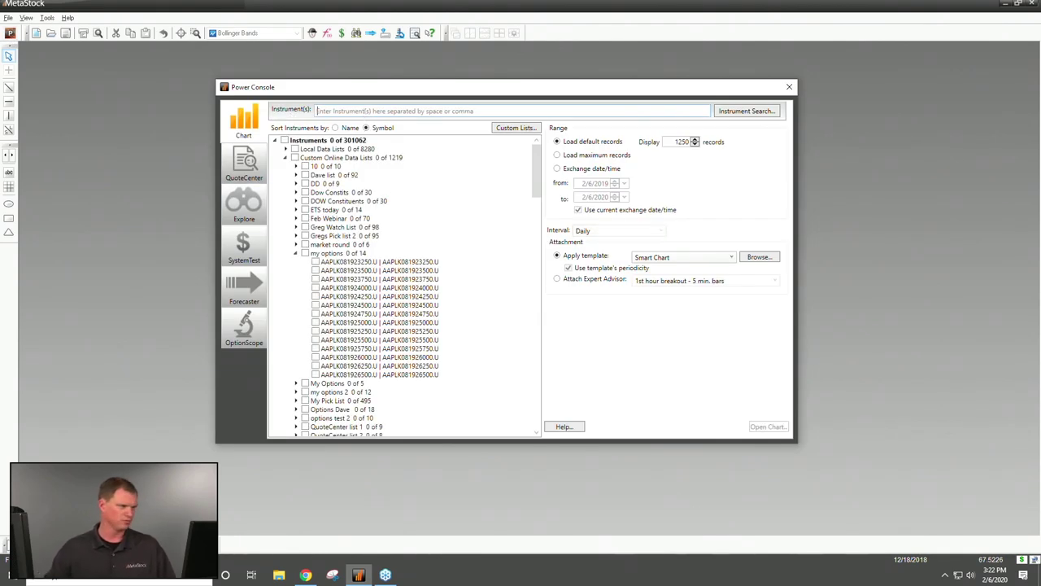
pyautogui.write('BBY AMZN')
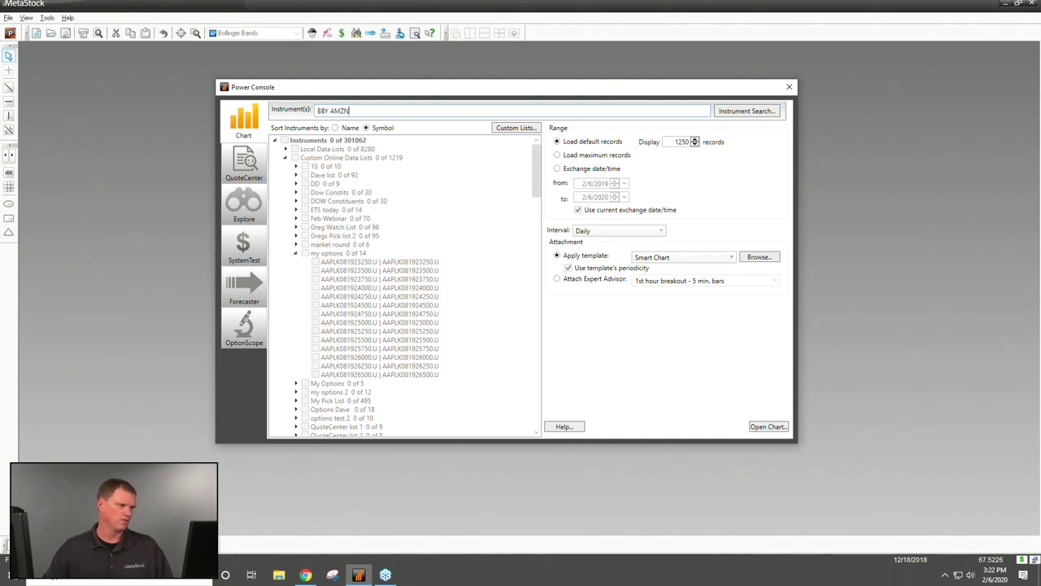
pyautogui.write('.O')
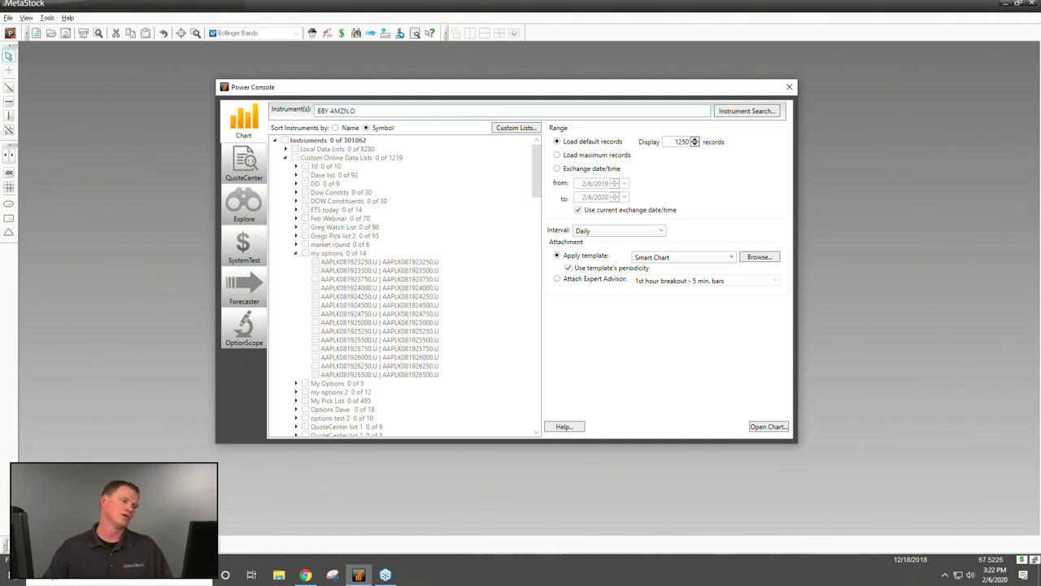
pyautogui.write(' AAPL.O')
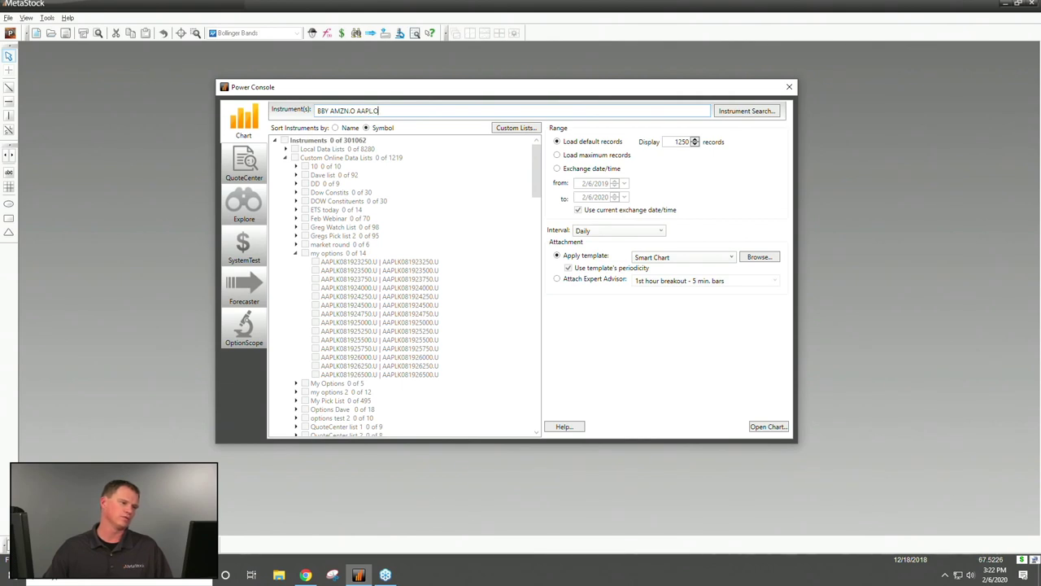
# Open charts for the entered instruments with the Act - Insttrend template applied
pyautogui.click(664, 257)
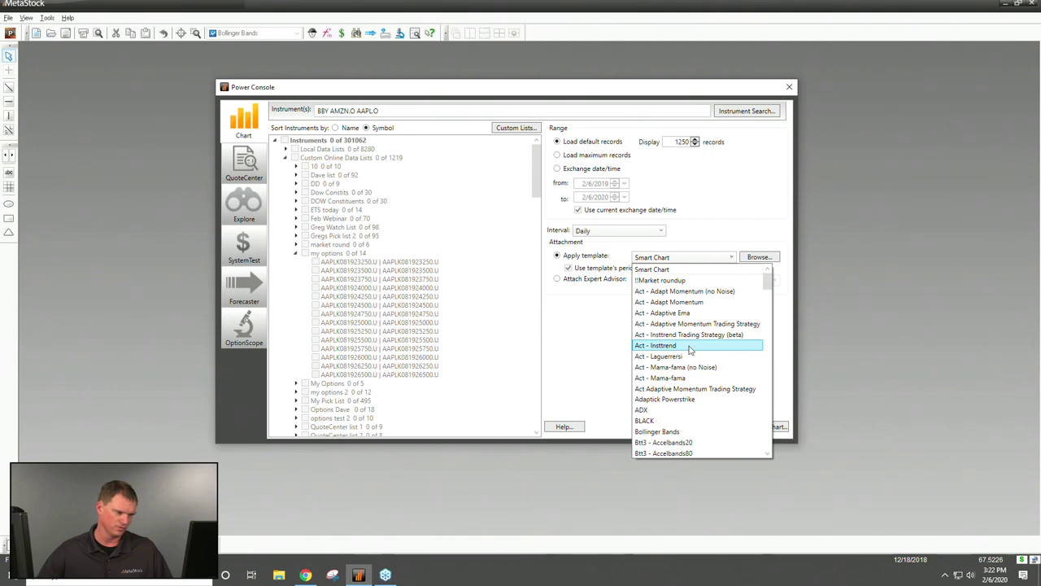
pyautogui.click(750, 346)
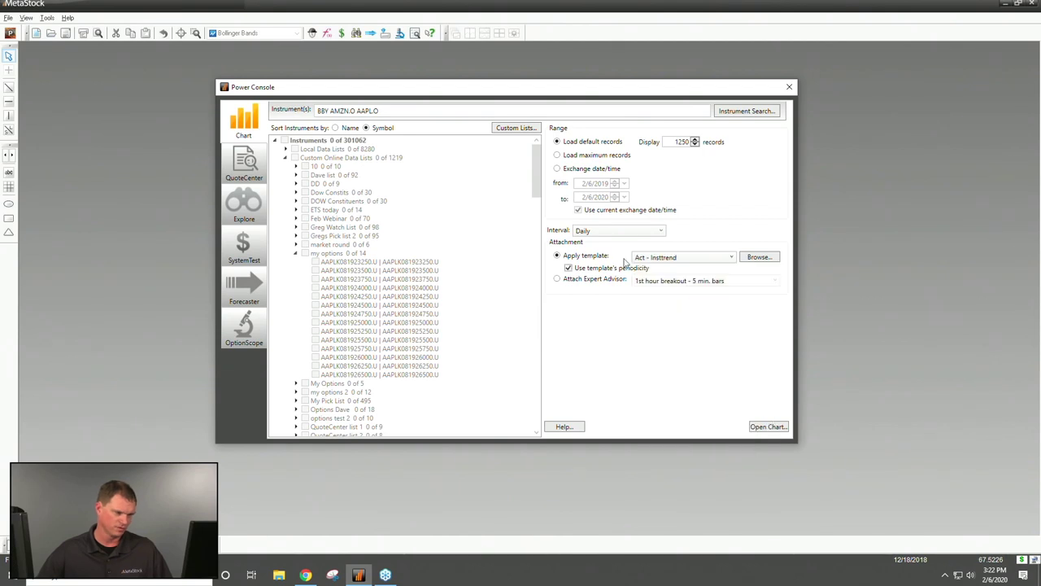
pyautogui.click(757, 428)
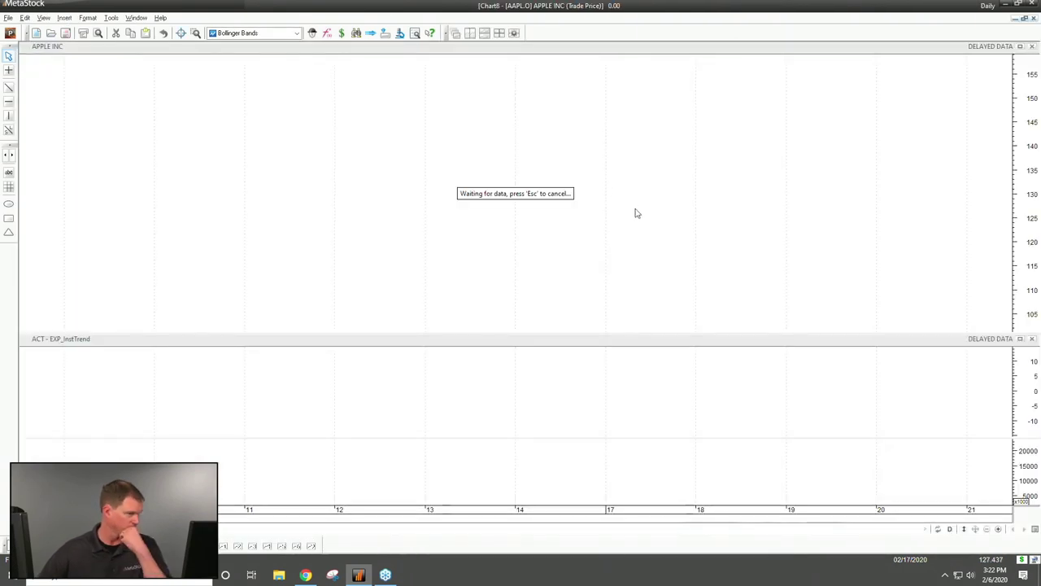
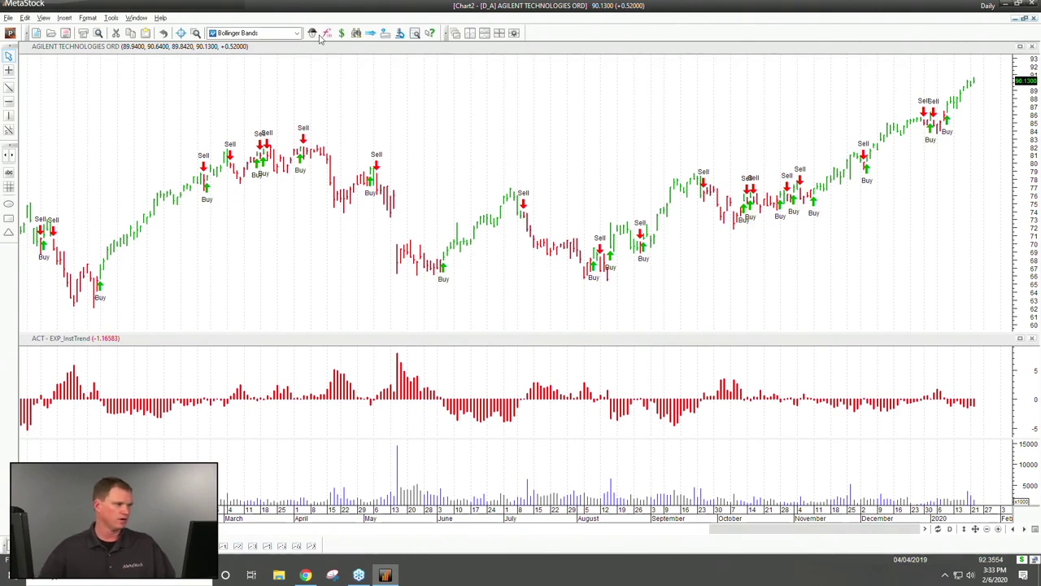
# Apply the Elliott Waves Advanced.mwt template to the Agilent Technologies chart
pyautogui.rightClick(403, 127)
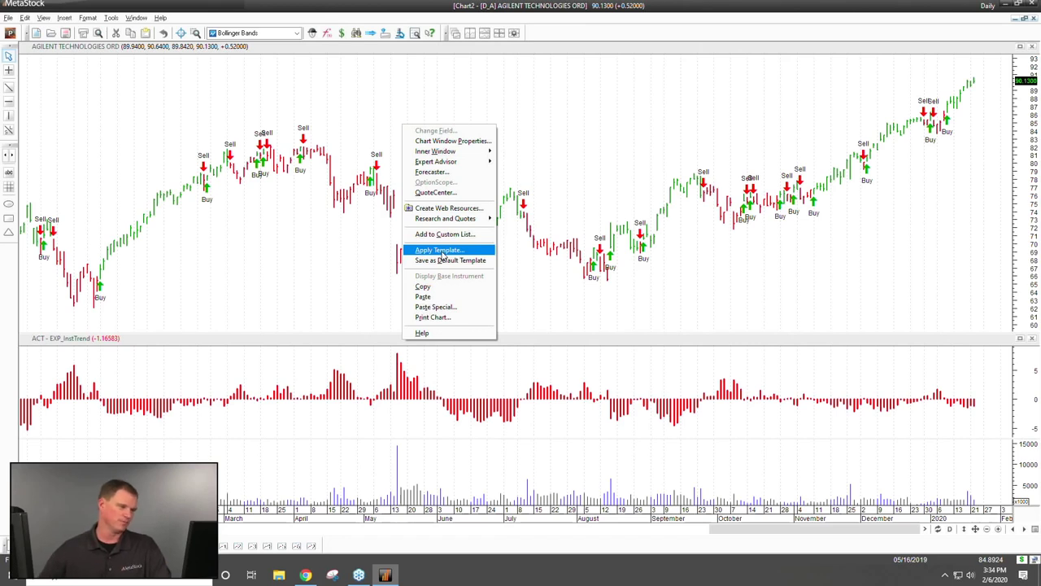
pyautogui.click(443, 250)
pyautogui.click(525, 257)
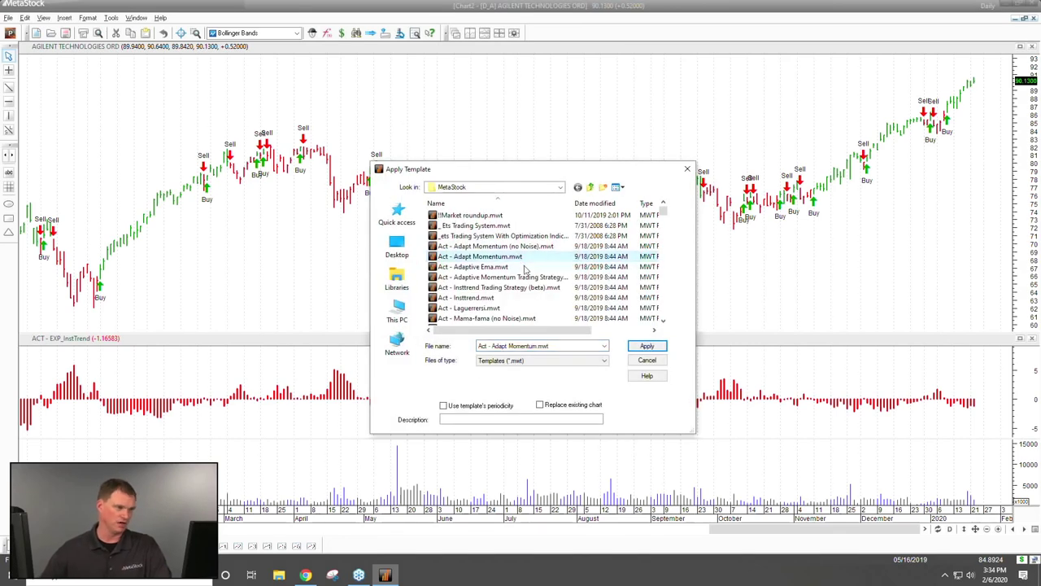
pyautogui.scroll(-3, 504, 244)
pyautogui.scroll(-10, 503, 237)
pyautogui.scroll(-8, 503, 237)
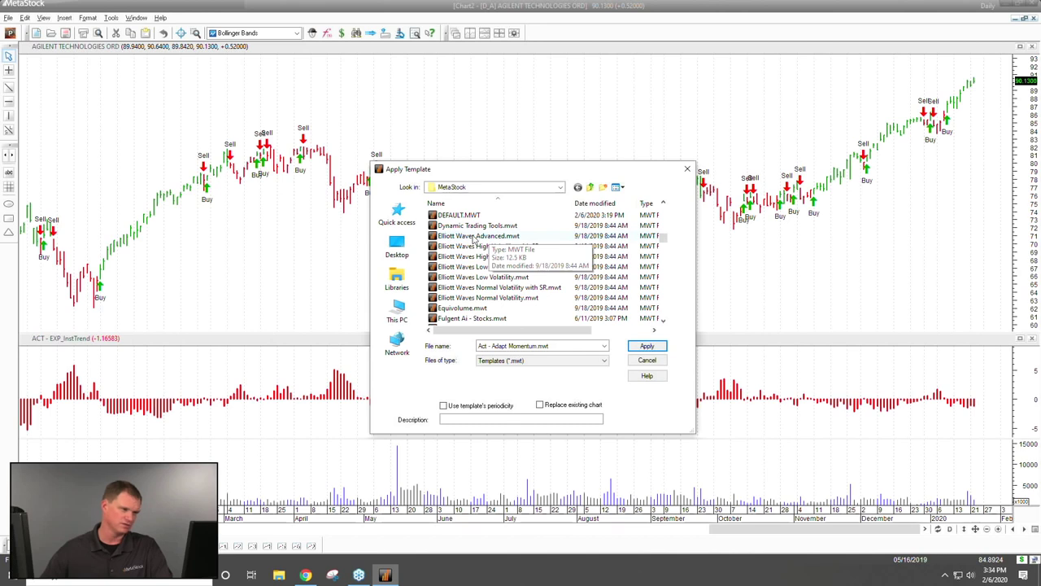
pyautogui.doubleClick(475, 236)
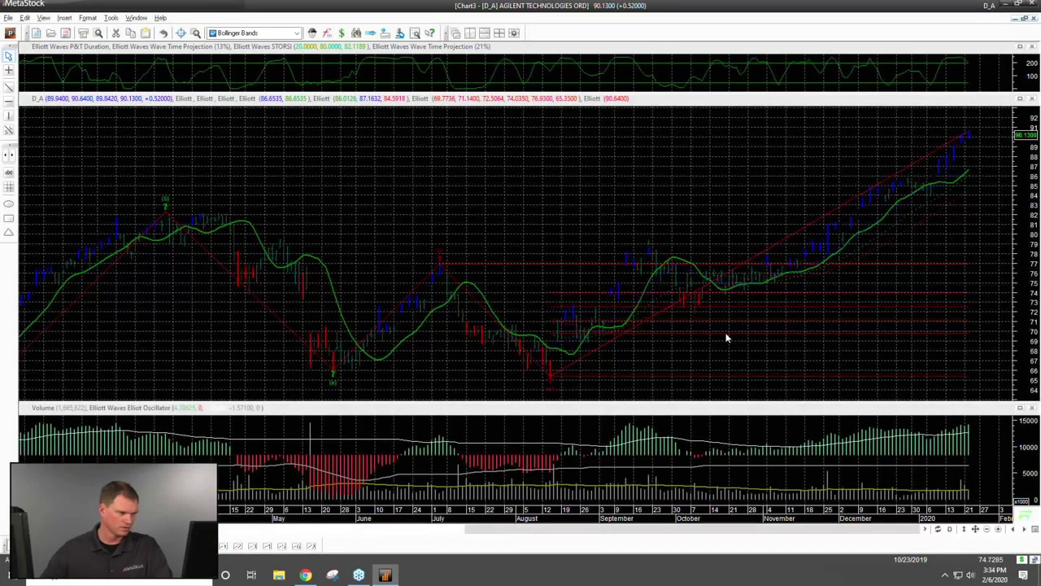
# Set the background color of the price pane's inner window to white
pyautogui.rightClick(525, 191)
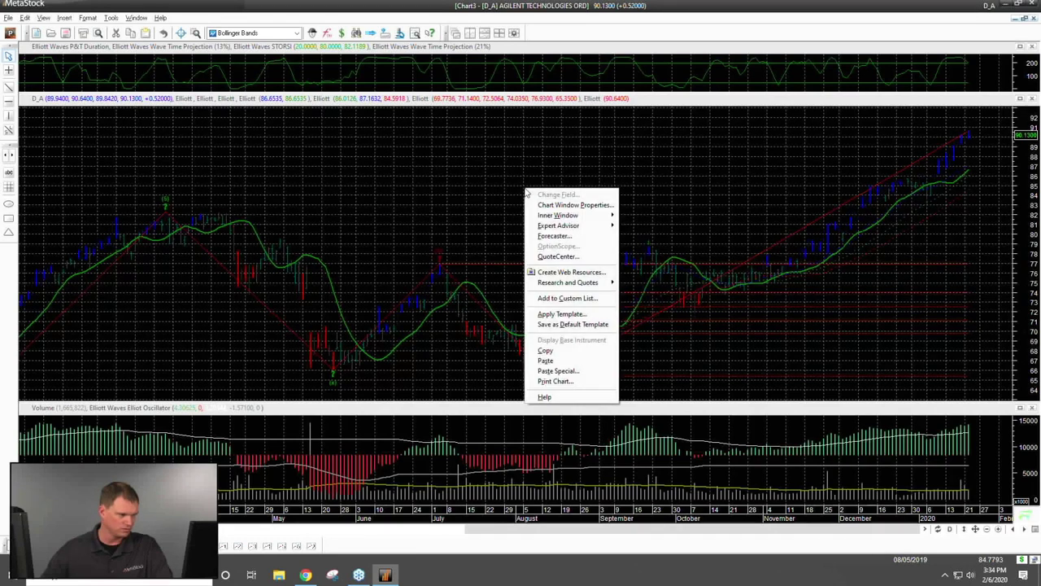
pyautogui.moveTo(574, 215)
pyautogui.click(633, 217)
pyautogui.click(511, 257)
pyautogui.click(554, 312)
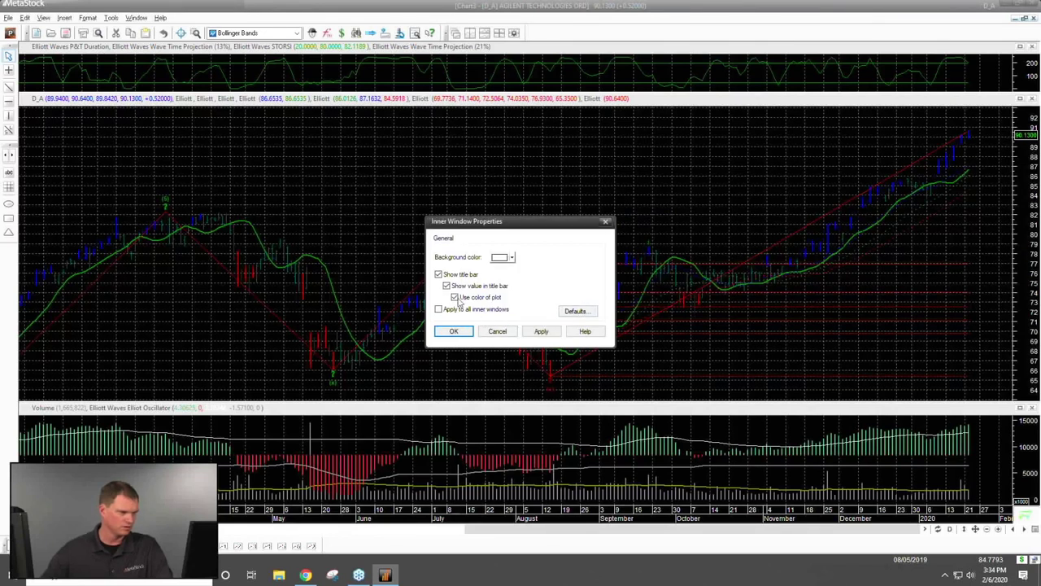
pyautogui.click(538, 333)
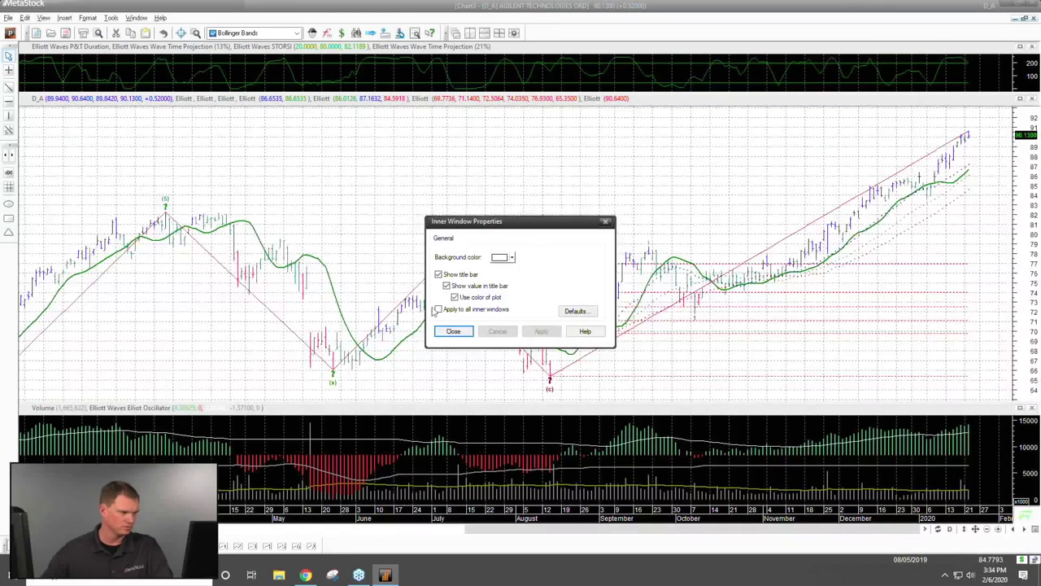
# Apply the white background to all inner windows of the chart and close the inner window properties
pyautogui.click(439, 311)
pyautogui.click(538, 332)
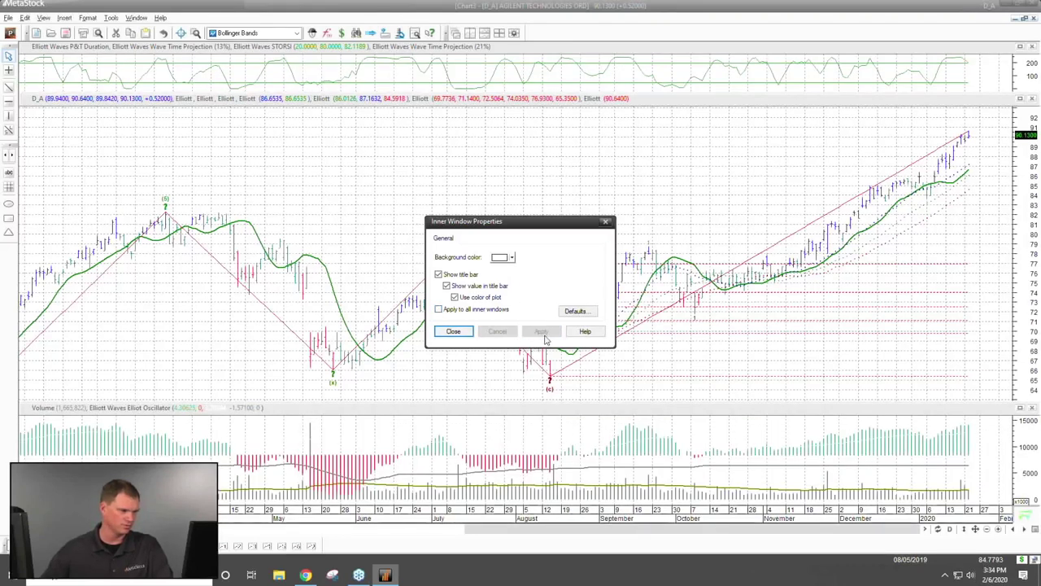
pyautogui.click(439, 309)
pyautogui.click(440, 331)
# Set the background of only the Volume and Elliott Oscillator pane to black
pyautogui.rightClick(420, 425)
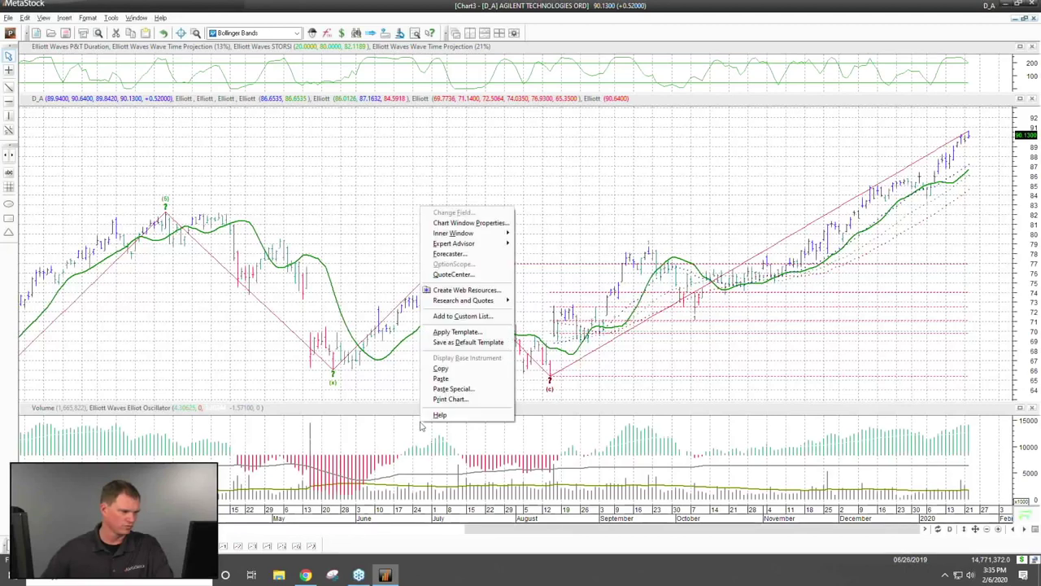
pyautogui.rightClick(380, 436)
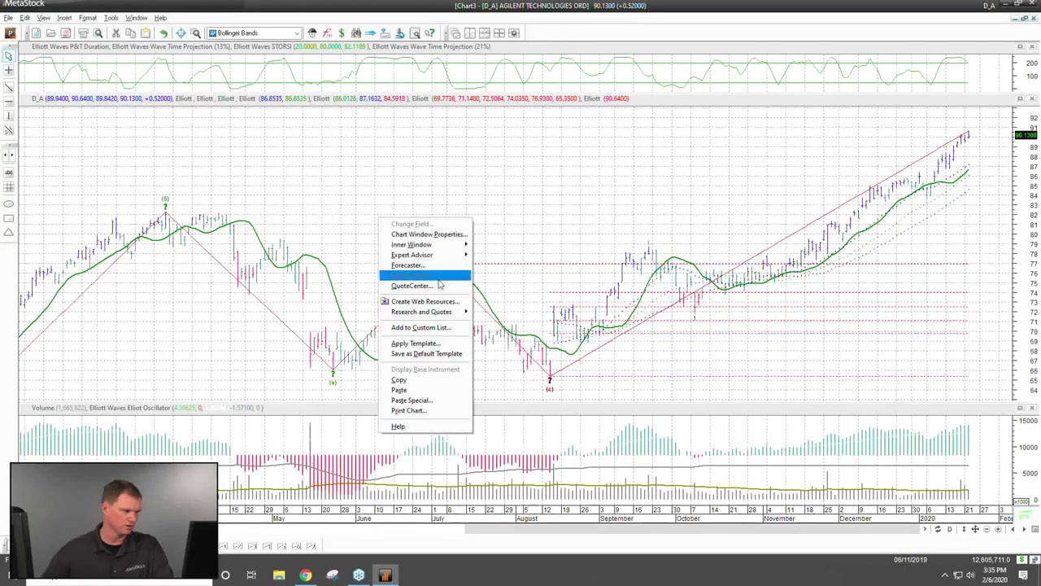
pyautogui.moveTo(443, 244)
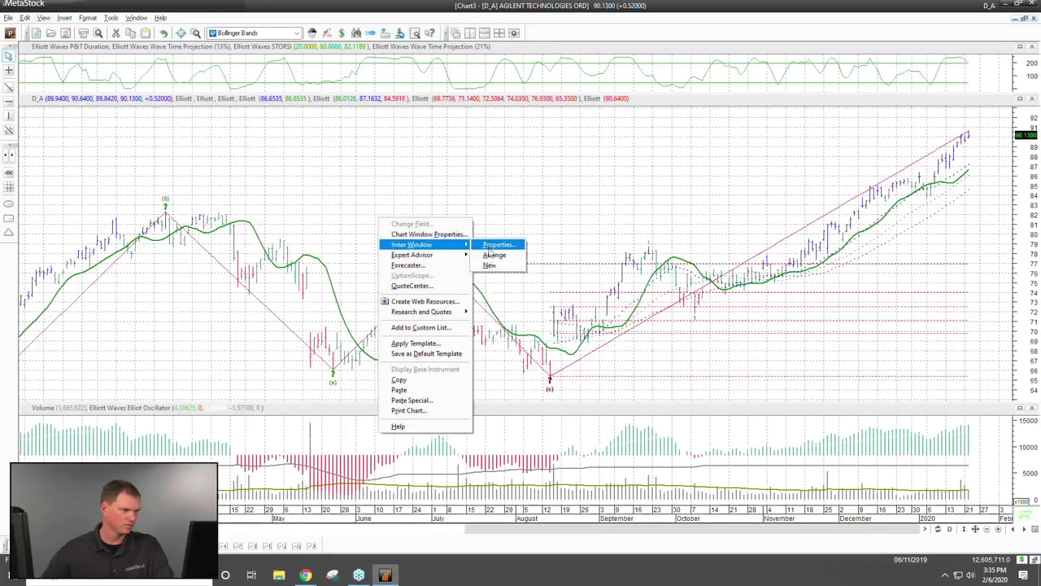
pyautogui.click(498, 244)
pyautogui.click(505, 257)
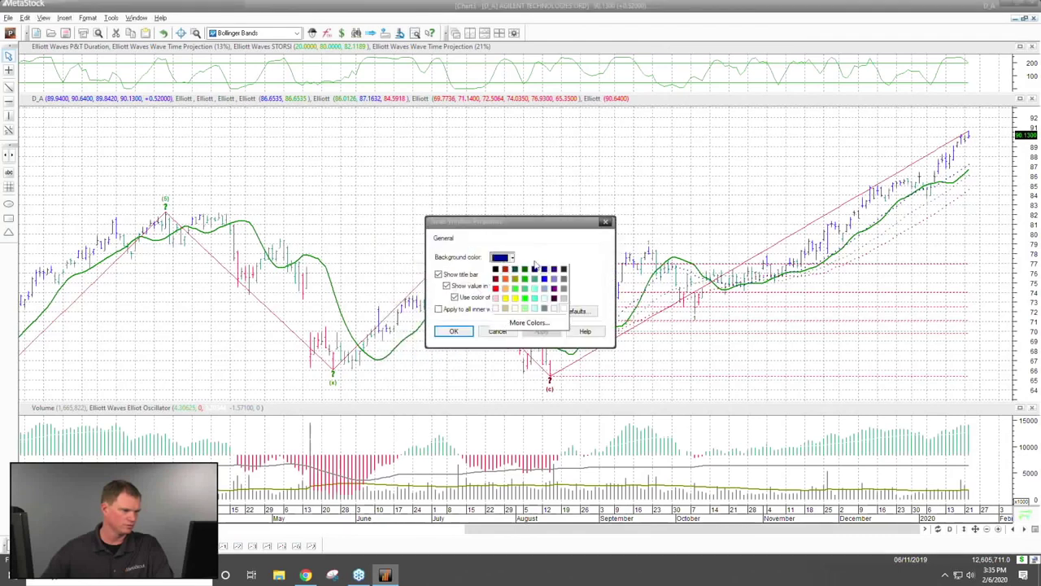
pyautogui.click(504, 270)
pyautogui.click(541, 331)
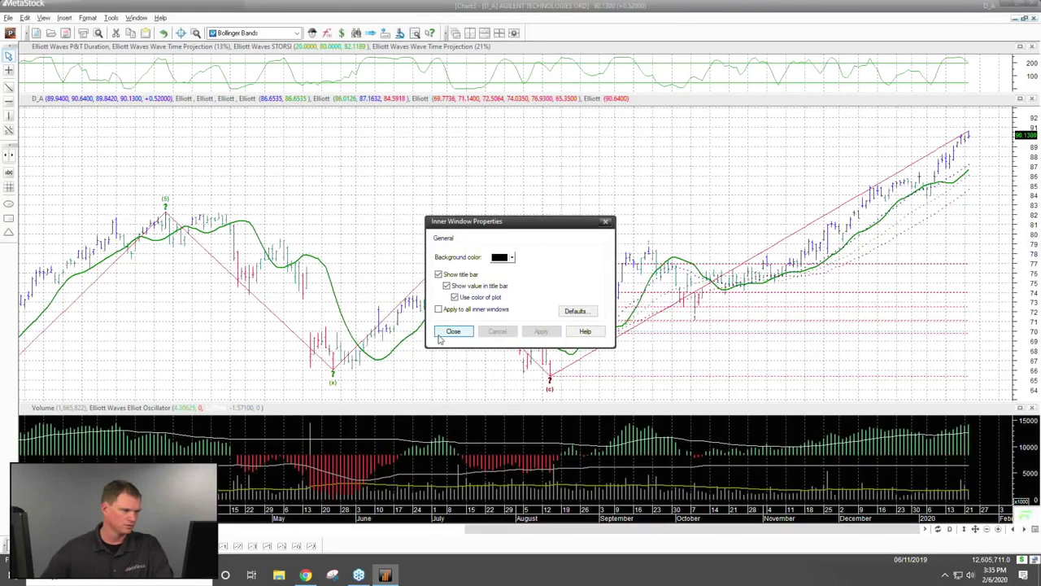
pyautogui.click(454, 331)
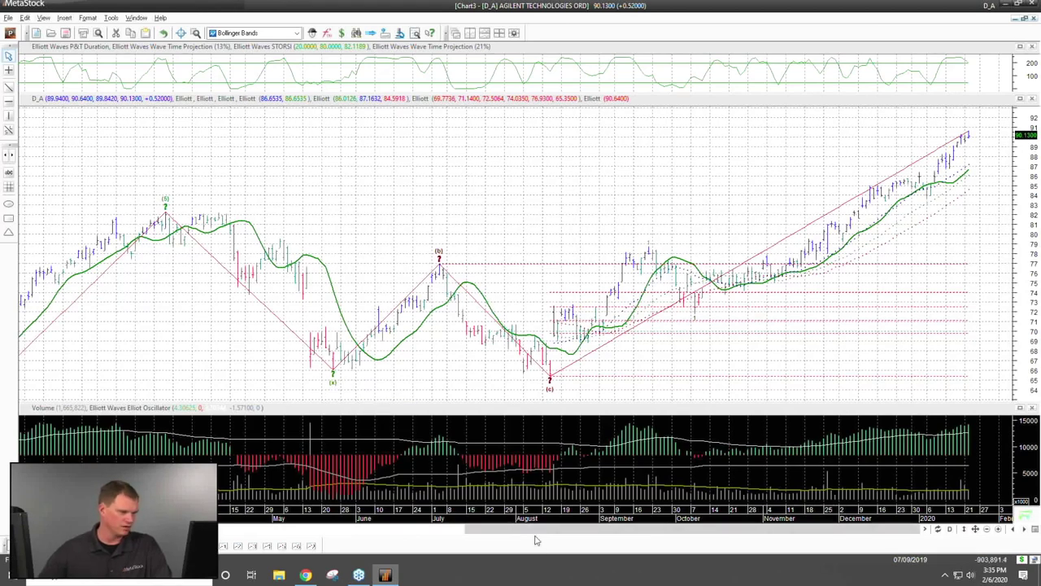
# Examine the Elliott wave labels on the chart's earlier 2018 price history
pyautogui.moveTo(544, 534); pyautogui.dragTo(198, 517)
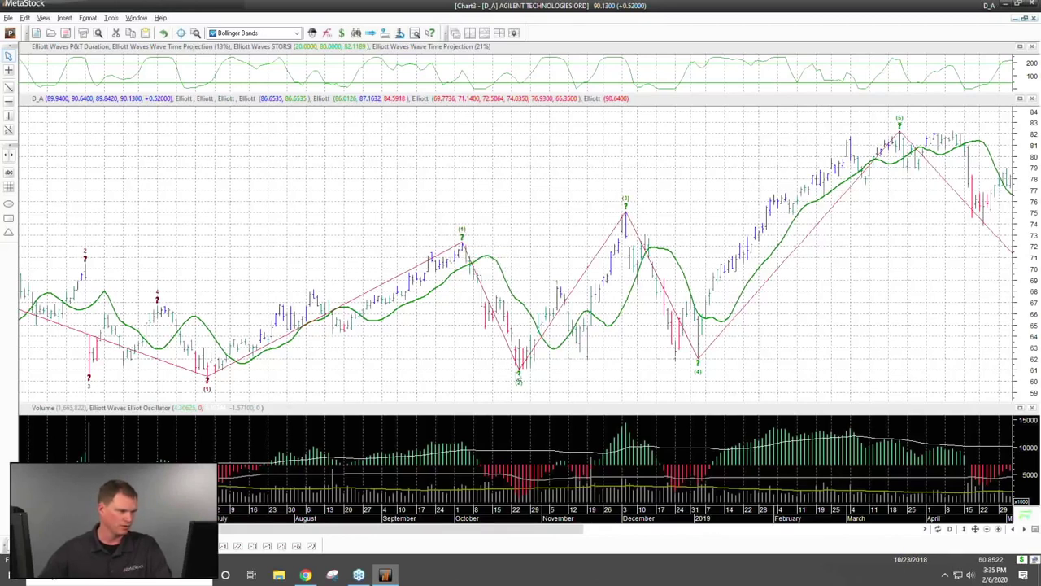
pyautogui.moveTo(519, 379)
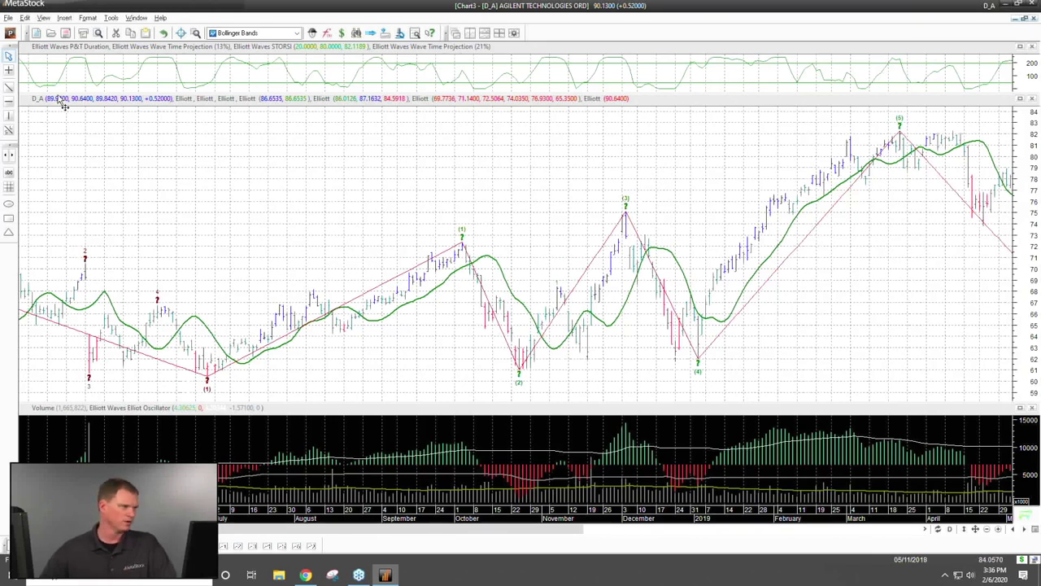
# Open the Explorer and enlarge its explorations list to bring up the Elliott Waves explorations
pyautogui.click(355, 34)
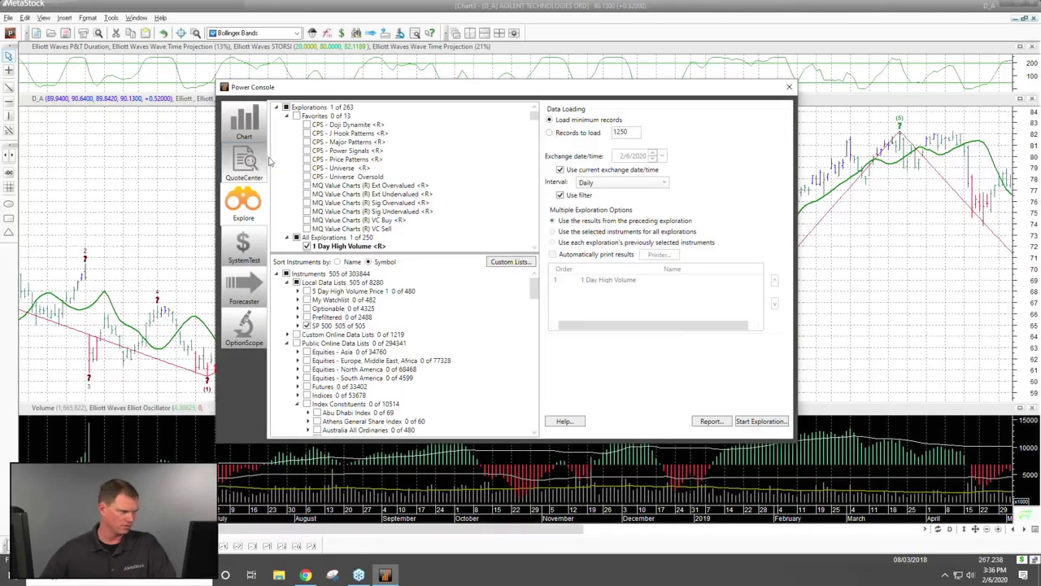
pyautogui.moveTo(426, 253); pyautogui.dragTo(416, 130)
pyautogui.scroll(-5, 411, 299)
pyautogui.scroll(2, 411, 299)
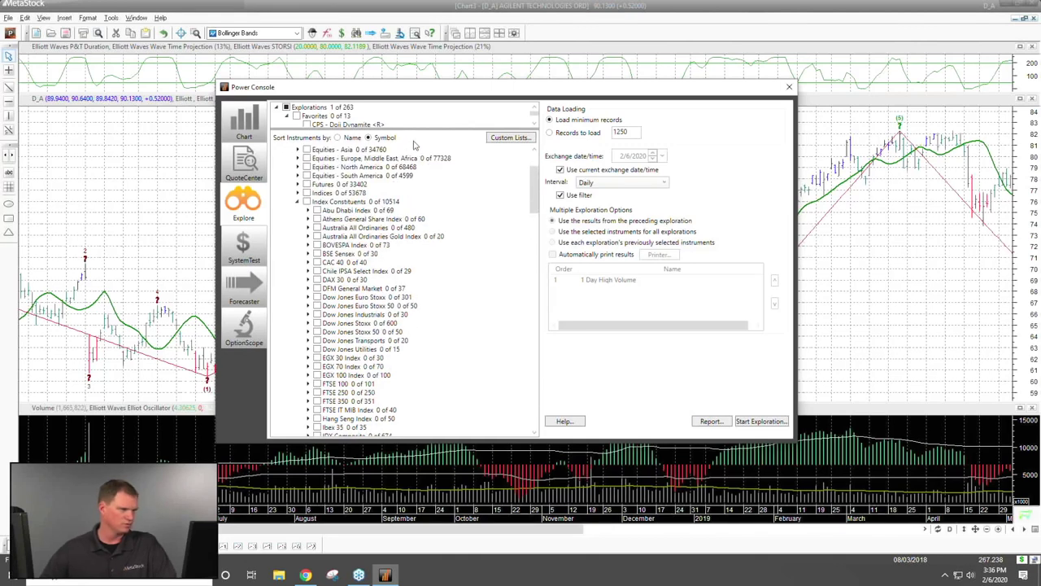
pyautogui.moveTo(414, 128); pyautogui.dragTo(415, 381)
pyautogui.scroll(-6, 420, 258)
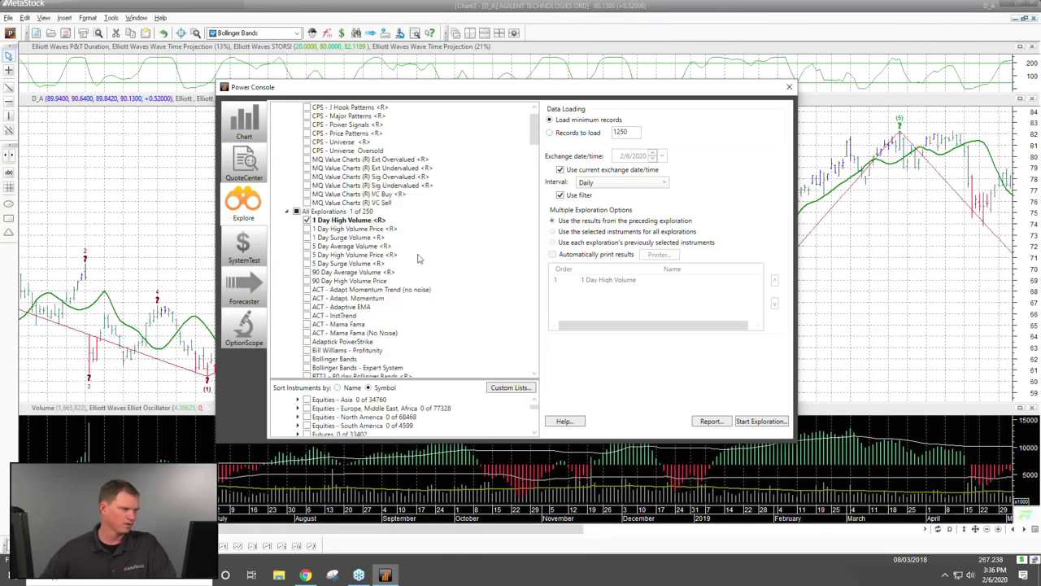
pyautogui.scroll(-20, 420, 259)
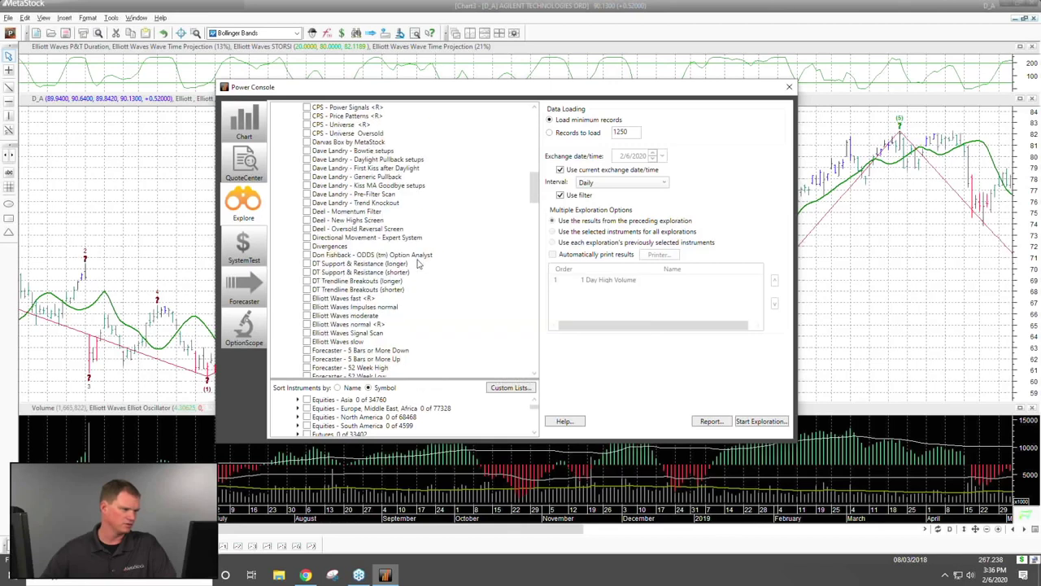
# Look over the Elliott Waves explorations, highlighting Impulses normal, fast, normal and slow in turn
pyautogui.click(369, 228)
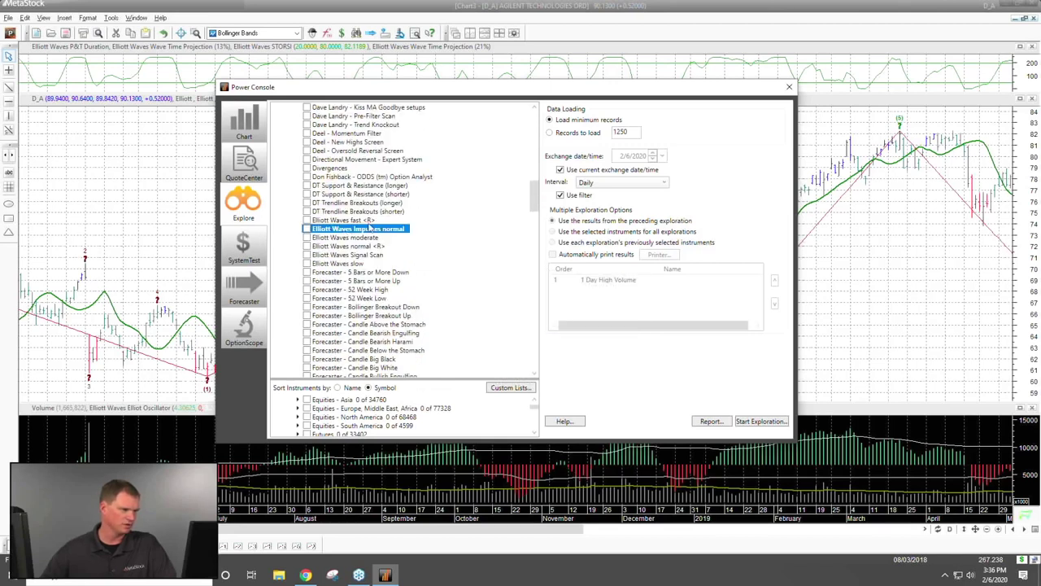
pyautogui.click(346, 221)
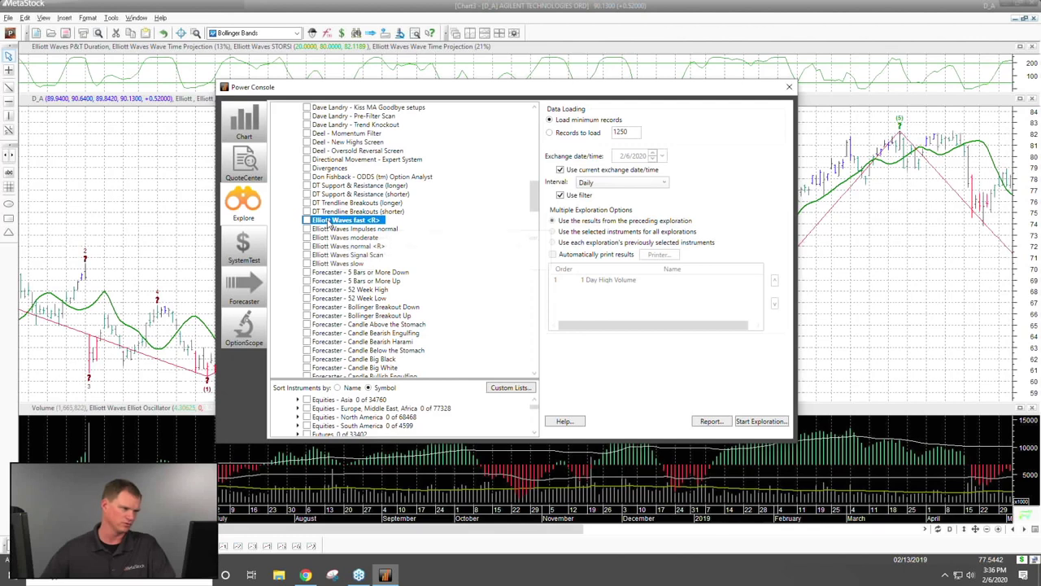
pyautogui.moveTo(329, 224)
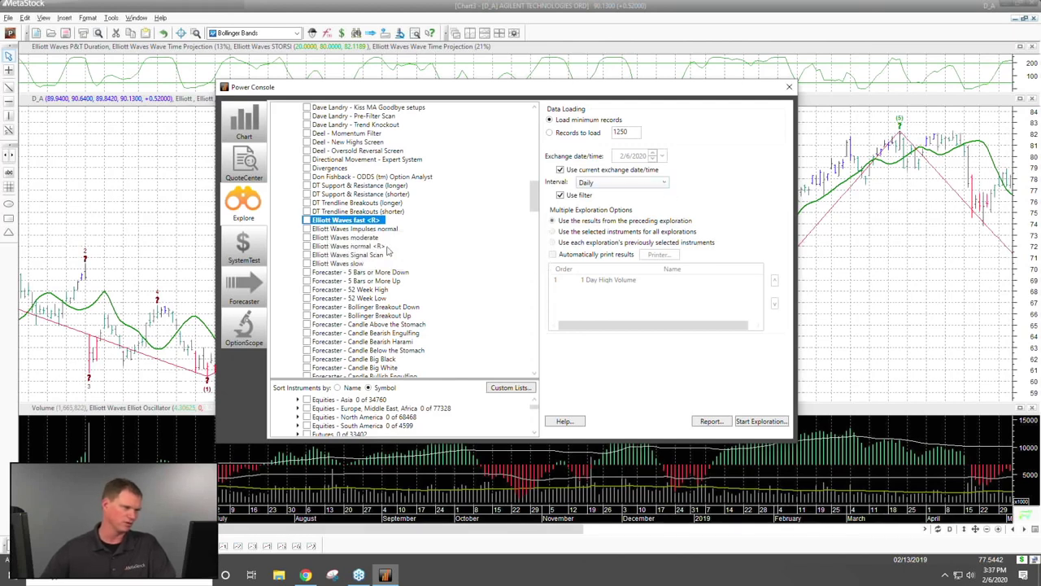
pyautogui.click(354, 247)
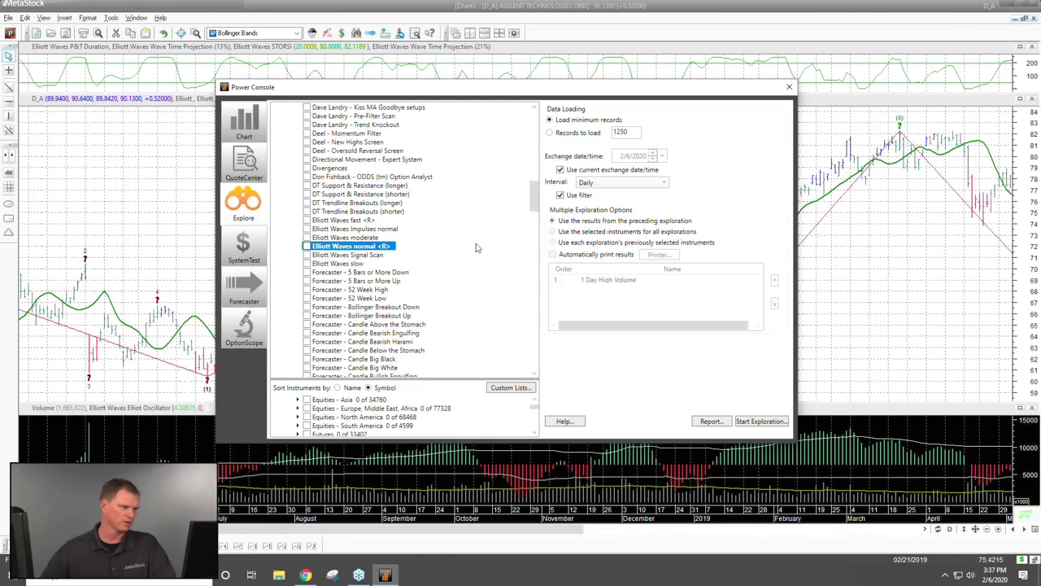
pyautogui.click(330, 264)
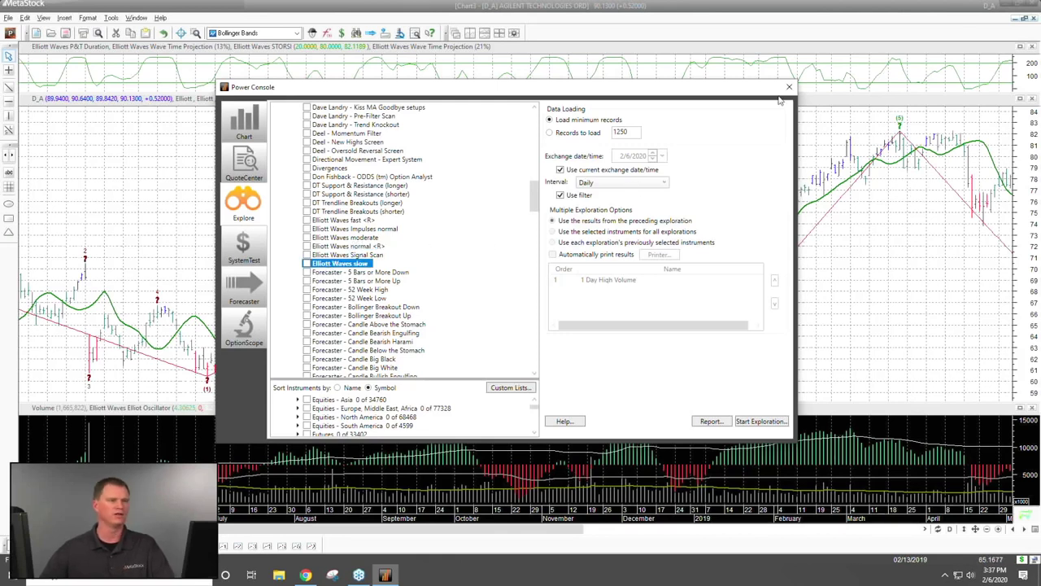
# Include the Elliott Waves slow exploration in the run and deselect 1 Day High Volume
pyautogui.click(308, 264)
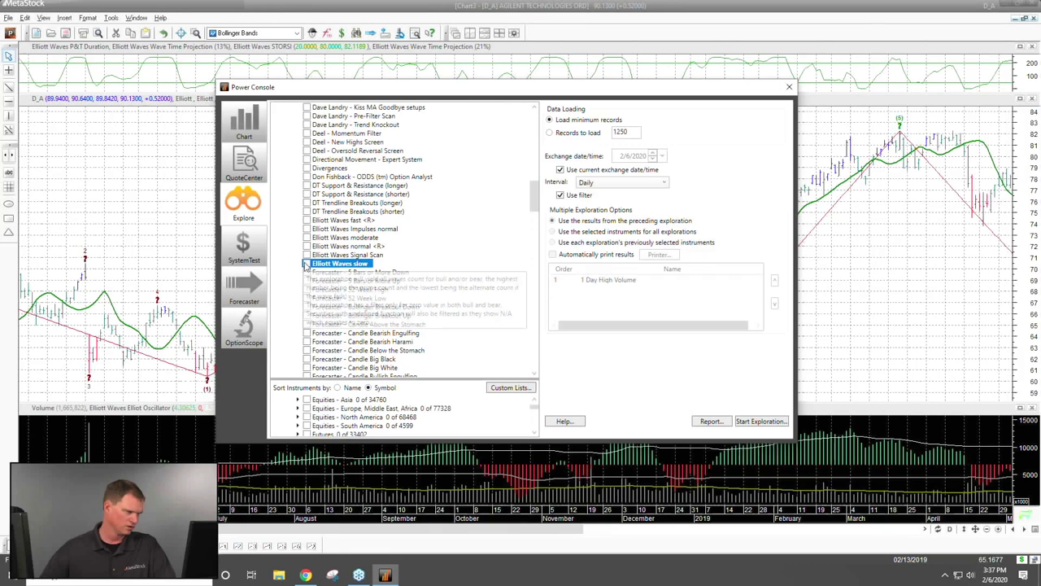
pyautogui.click(602, 281)
pyautogui.scroll(10, 362, 244)
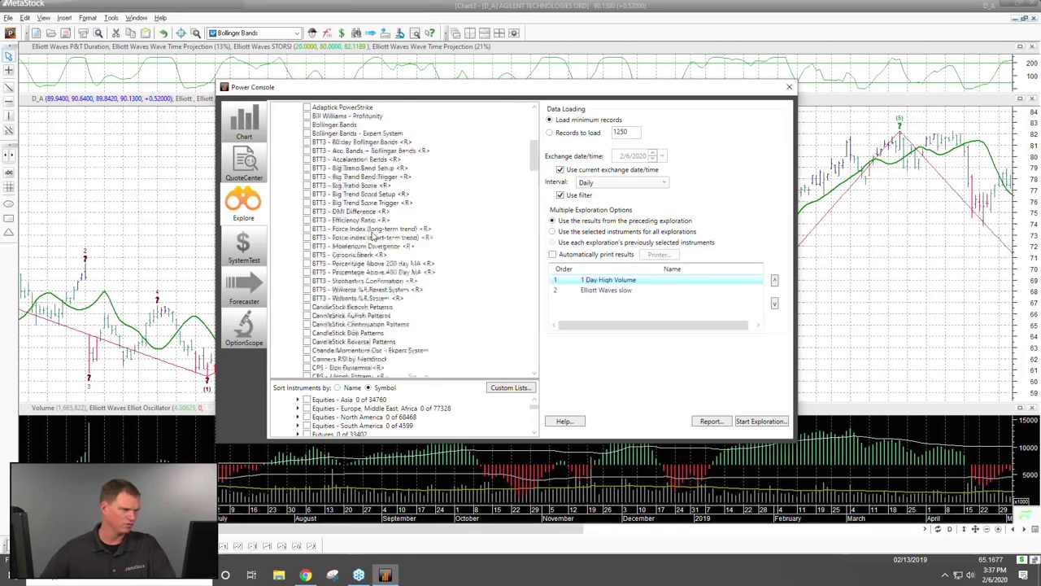
pyautogui.click(308, 197)
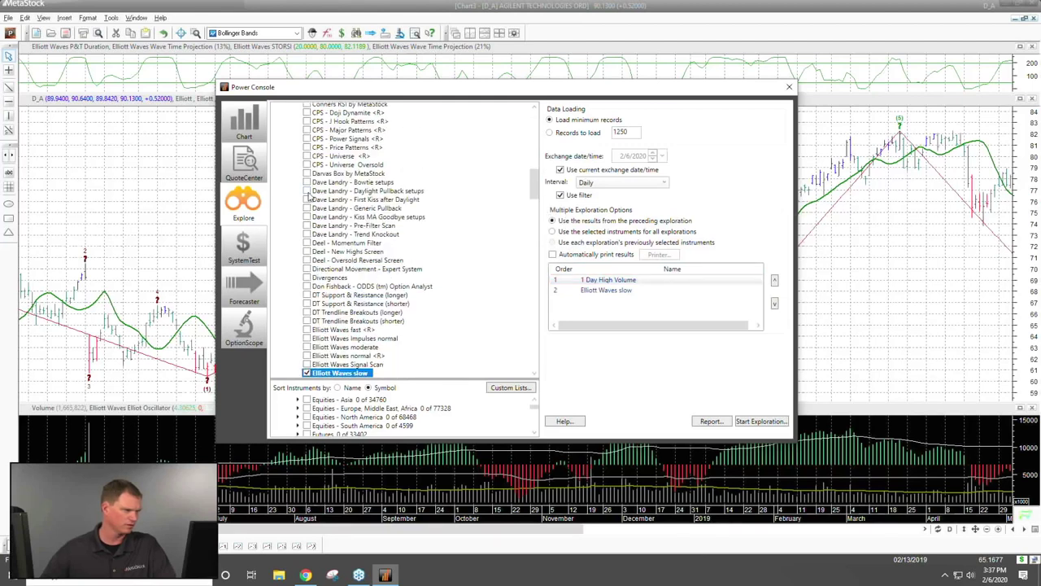
pyautogui.scroll(7, 399, 236)
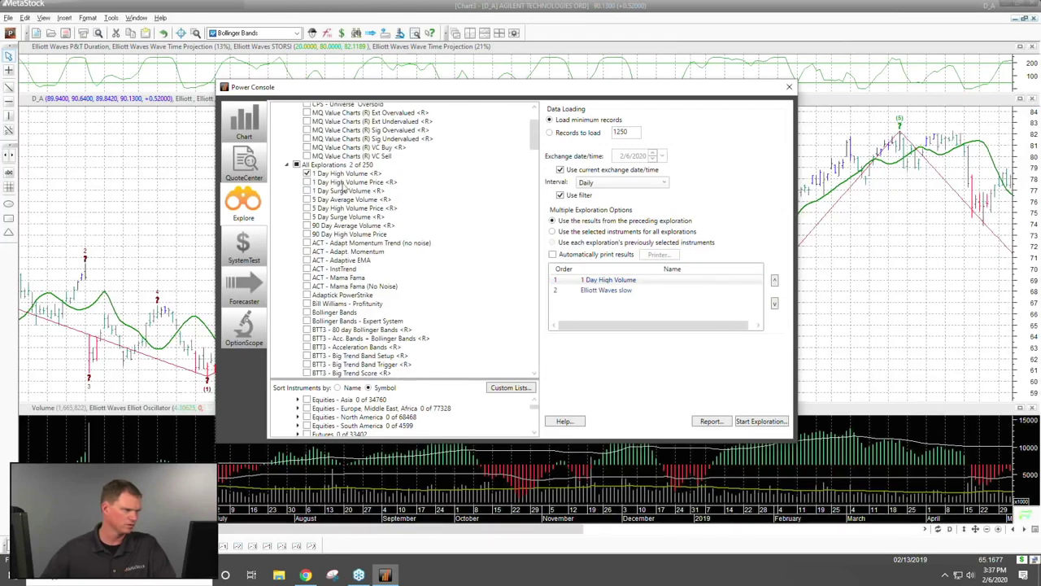
pyautogui.click(307, 175)
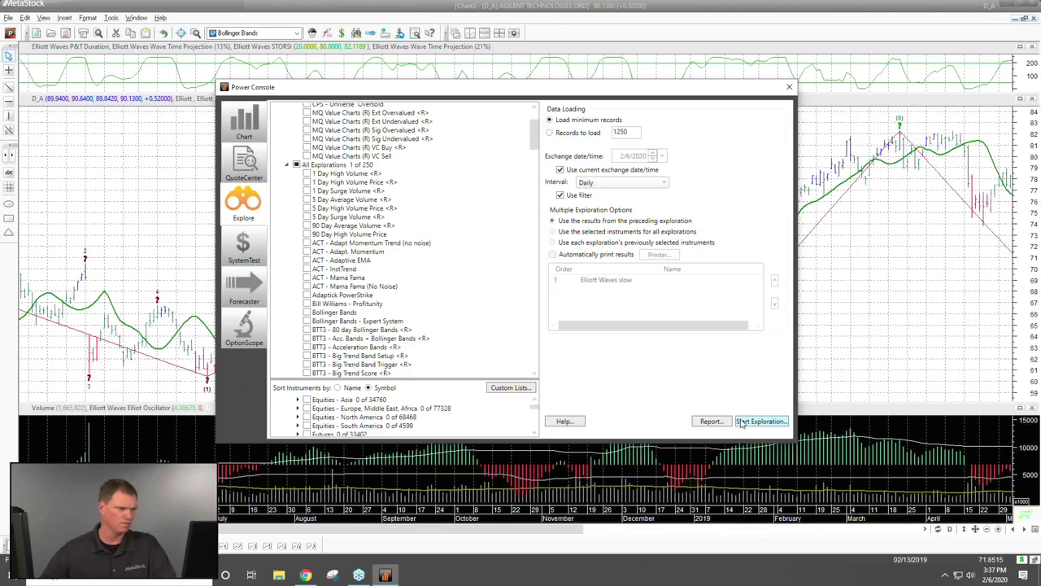
# Clear all selected instruments and choose only the S&P 100 index constituents for the exploration
pyautogui.moveTo(468, 380); pyautogui.dragTo(467, 166)
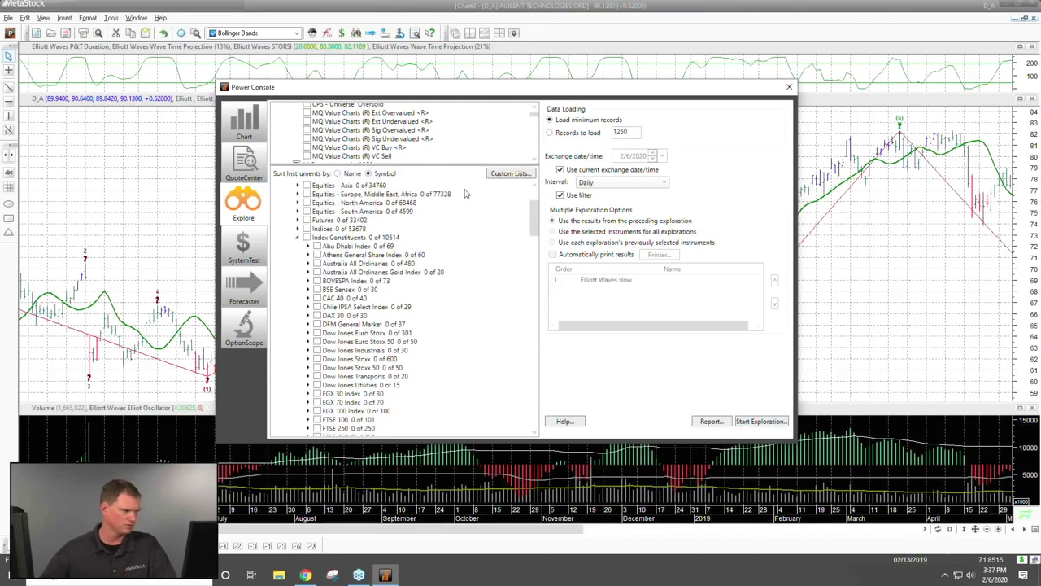
pyautogui.click(297, 238)
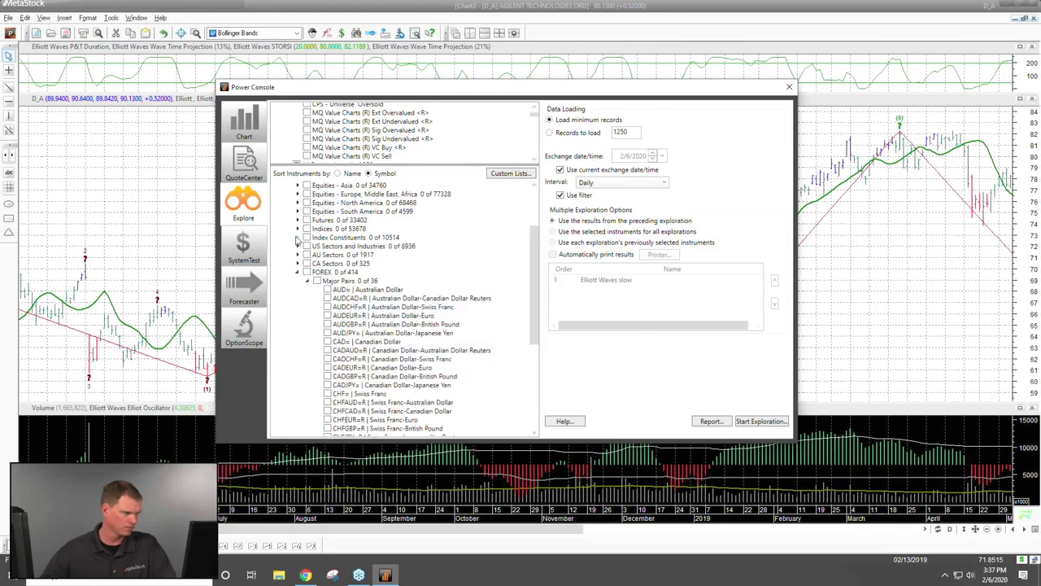
pyautogui.click(298, 237)
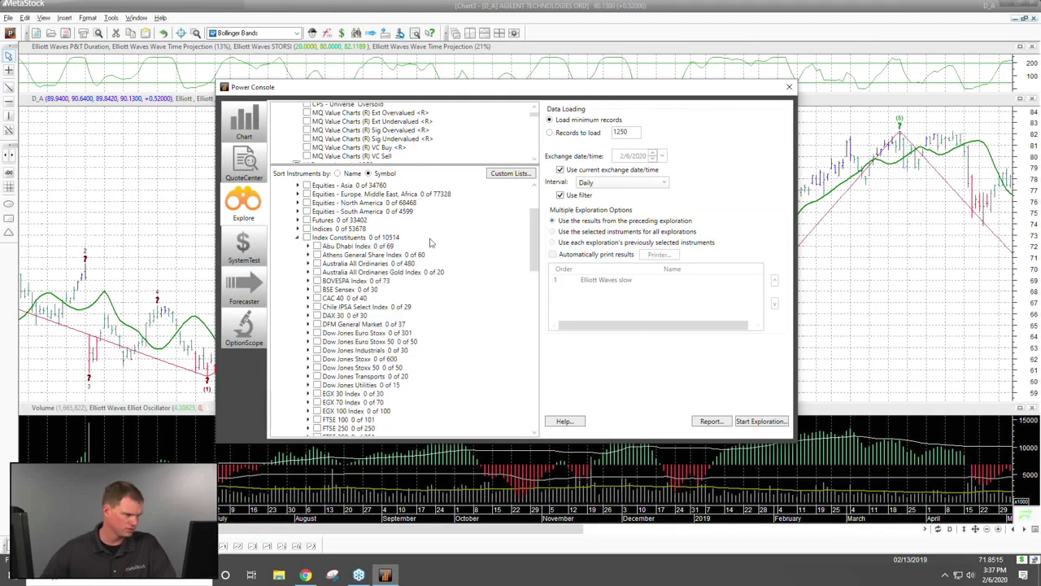
pyautogui.scroll(-2, 384, 321)
pyautogui.scroll(-5, 395, 298)
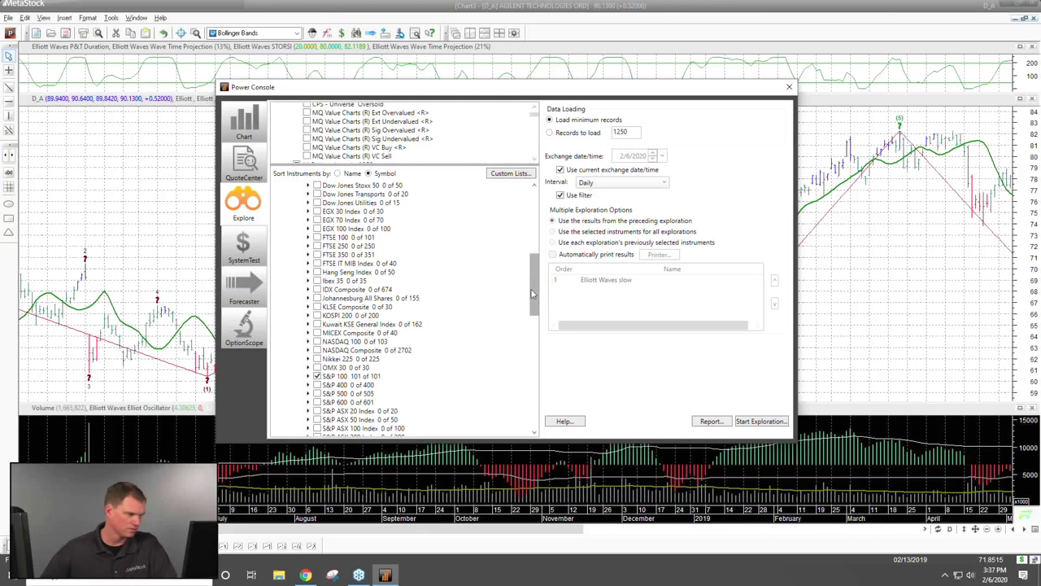
pyautogui.moveTo(535, 293); pyautogui.dragTo(538, 193)
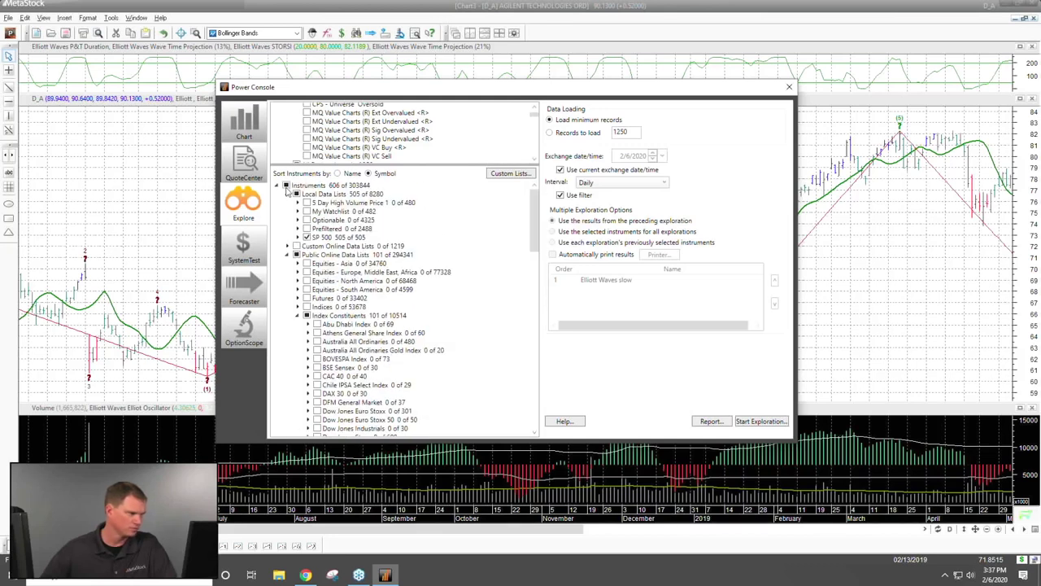
pyautogui.click(287, 188)
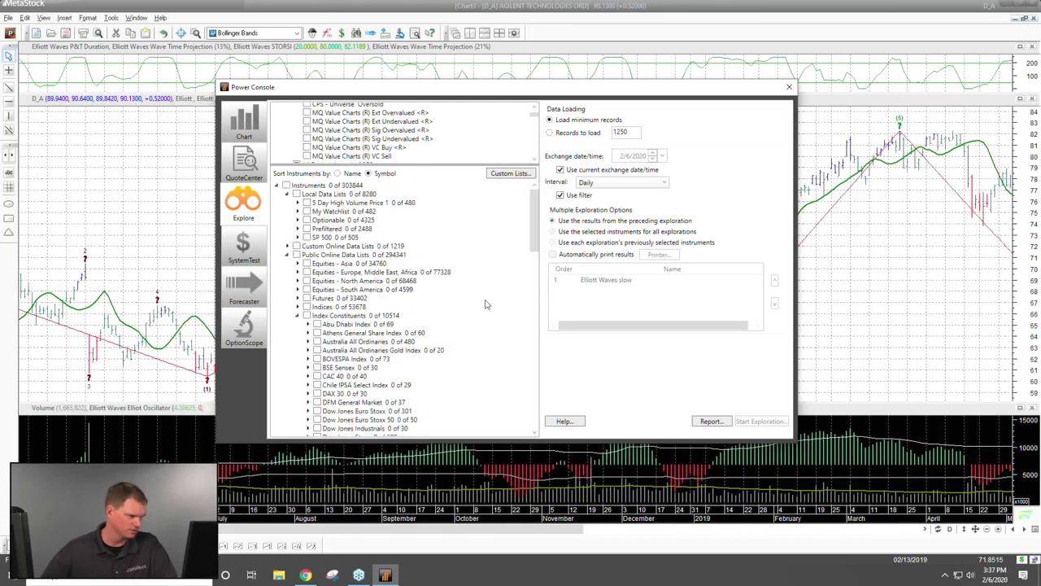
pyautogui.scroll(-5, 478, 306)
pyautogui.scroll(-7, 477, 306)
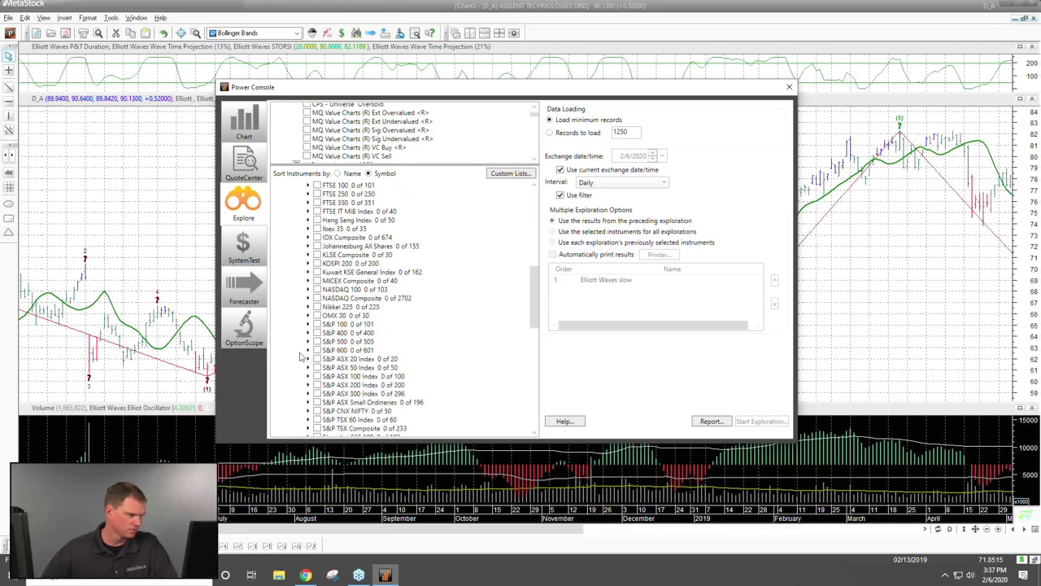
pyautogui.click(317, 325)
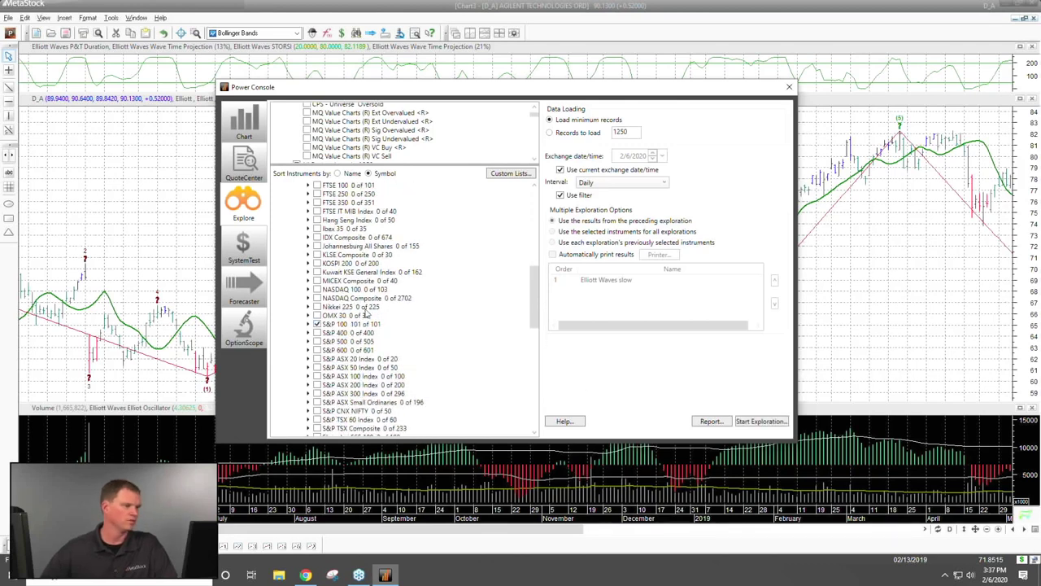
# Run the Elliott Waves slow exploration on the S&P 100 and review its rejected instruments
pyautogui.click(769, 423)
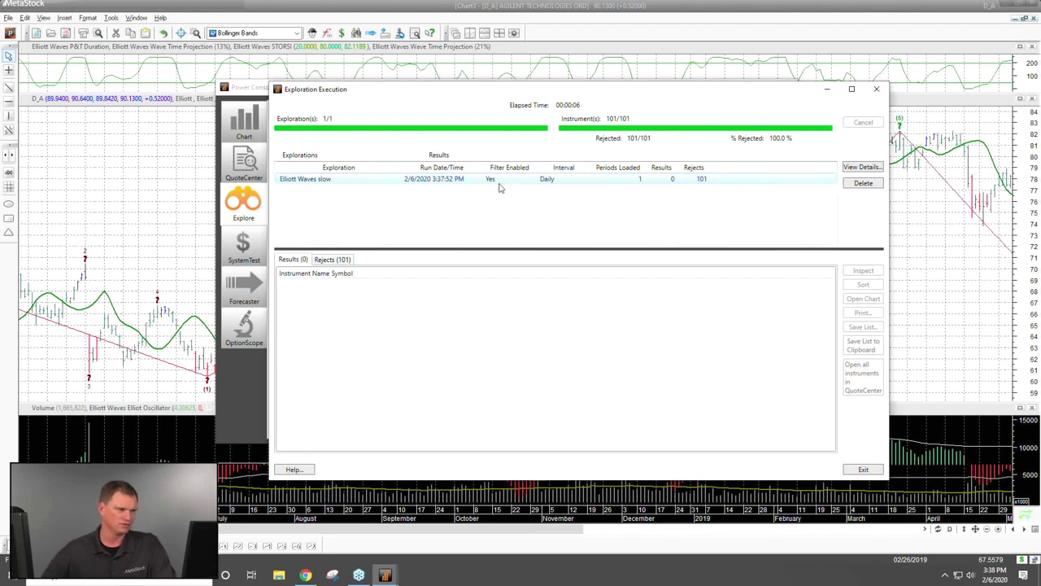
pyautogui.click(345, 262)
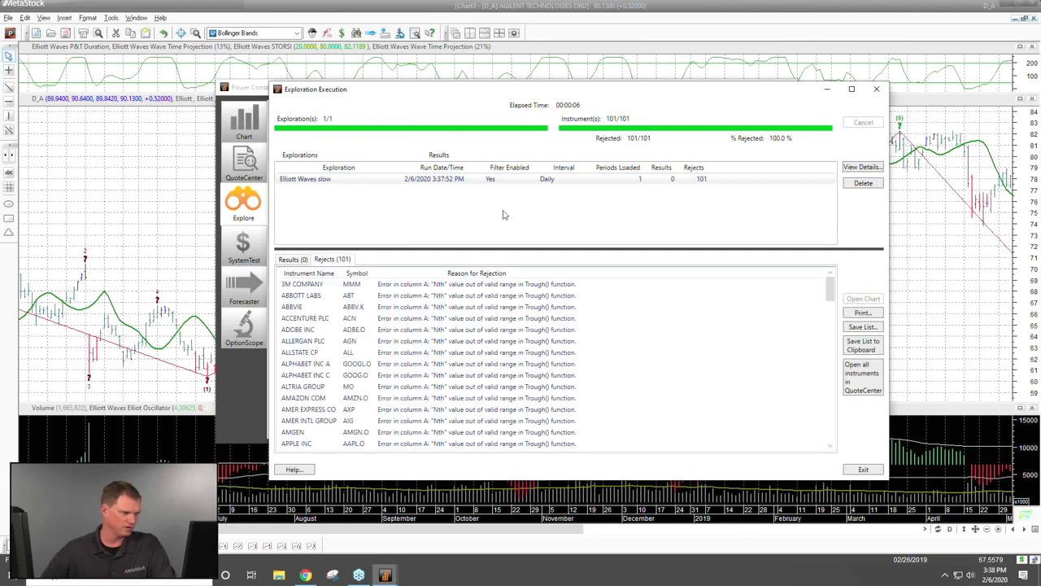
pyautogui.click(874, 91)
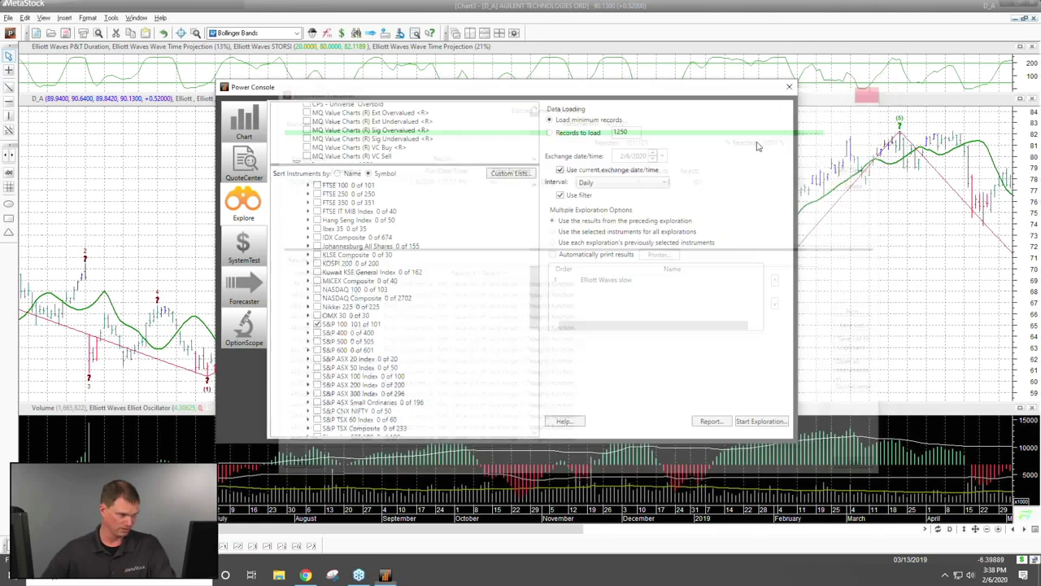
# Set the number of records to load to 6000 and rerun the Elliott Waves slow exploration
pyautogui.click(547, 132)
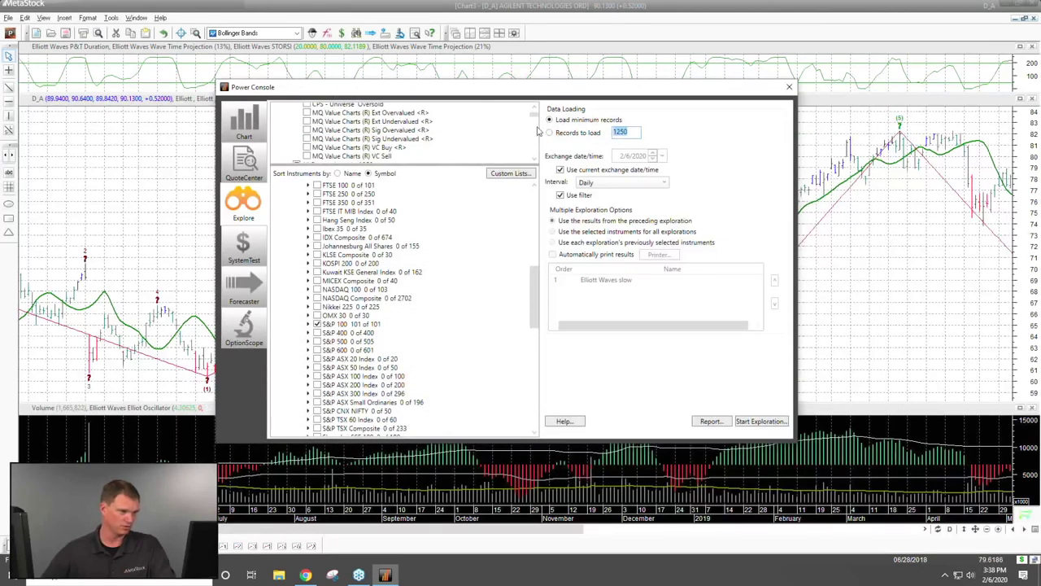
pyautogui.write('6000')
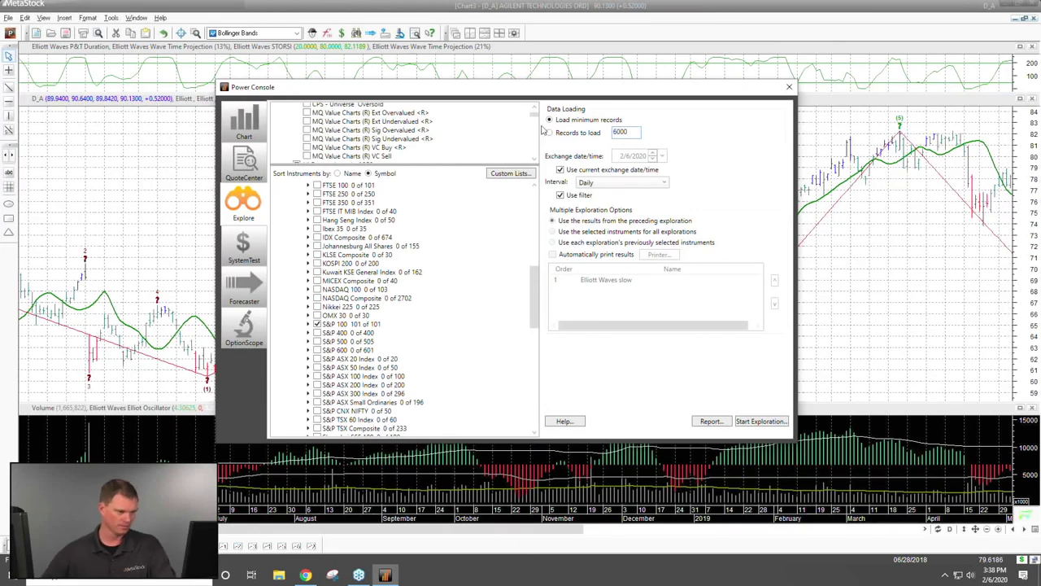
pyautogui.click(758, 422)
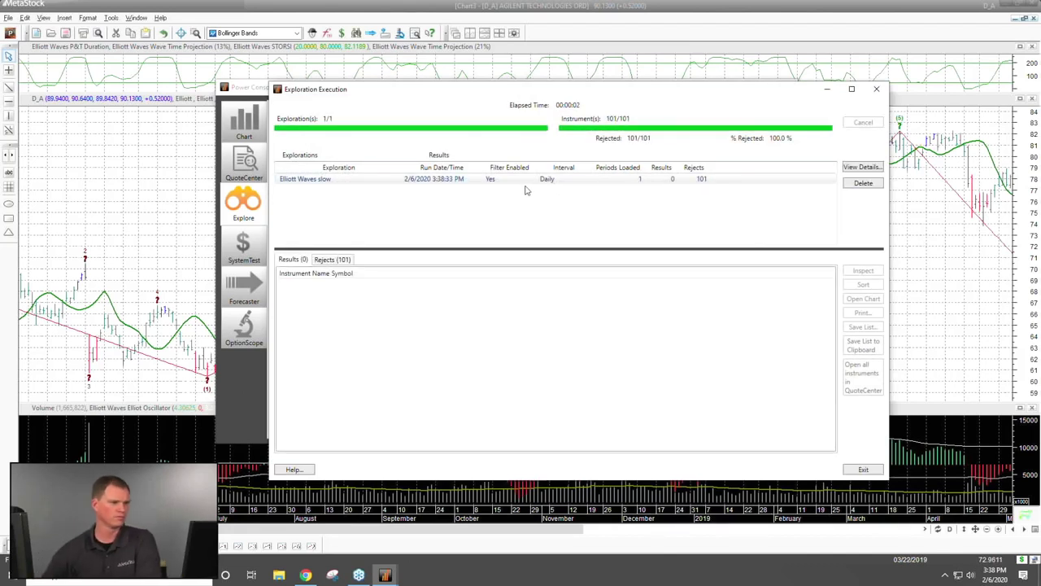
pyautogui.click(876, 89)
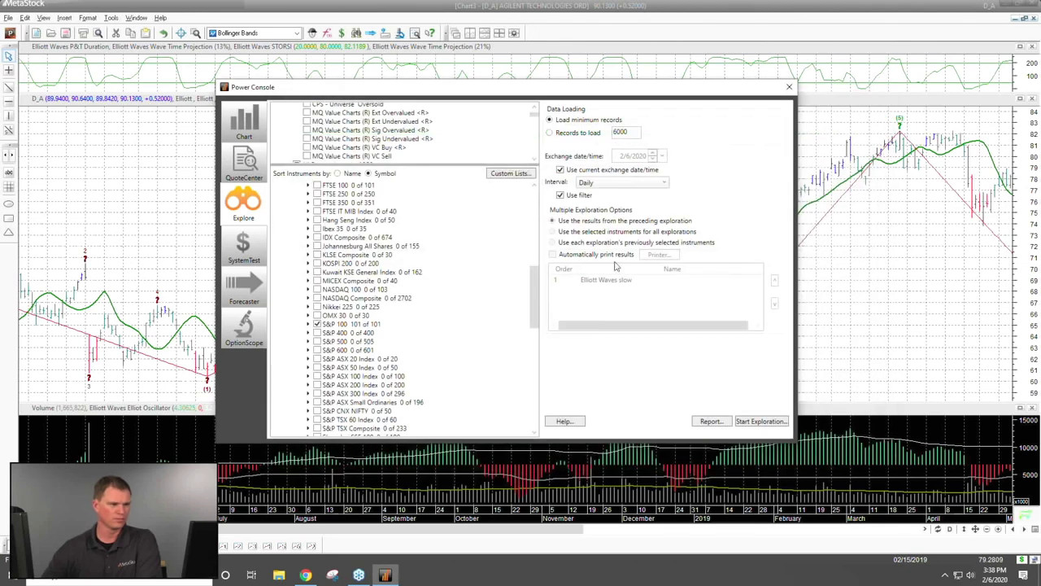
# Clear all selected instruments and choose only the S&P 500 index constituents for the exploration
pyautogui.click(534, 193)
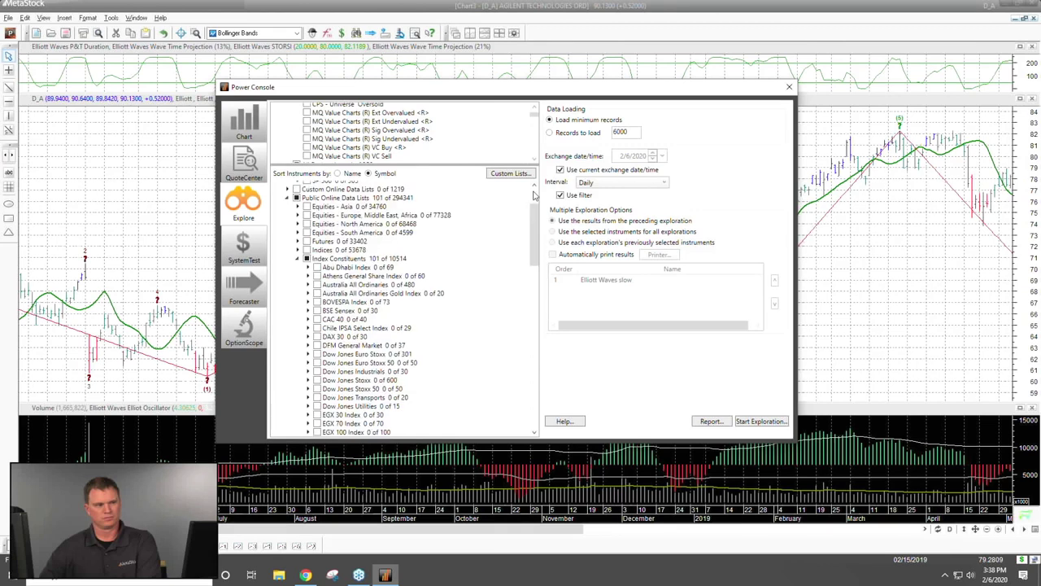
pyautogui.click(535, 194)
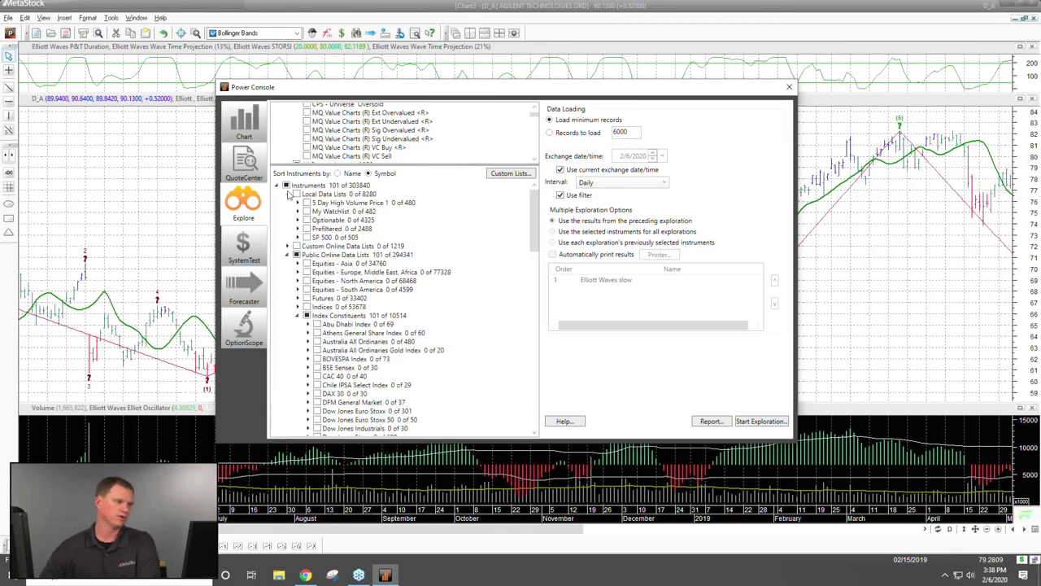
pyautogui.click(286, 186)
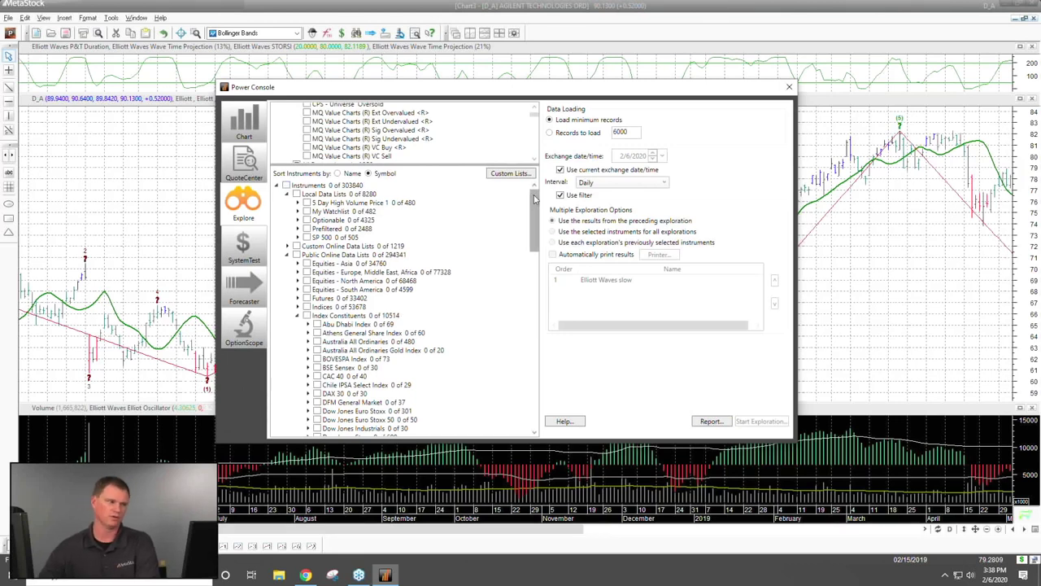
pyautogui.scroll(-3, 535, 194)
pyautogui.scroll(3, 534, 192)
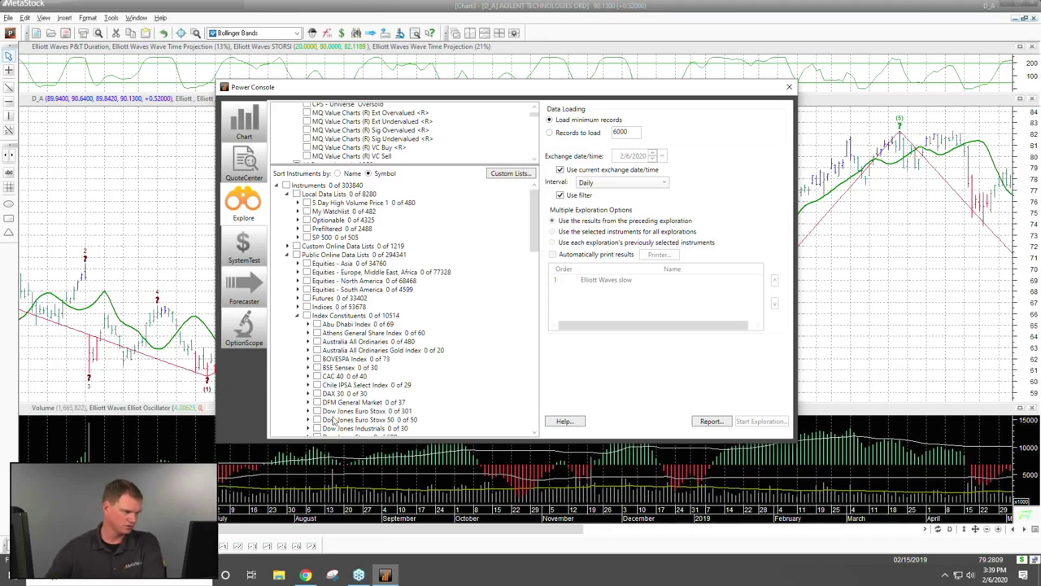
pyautogui.scroll(-5, 333, 419)
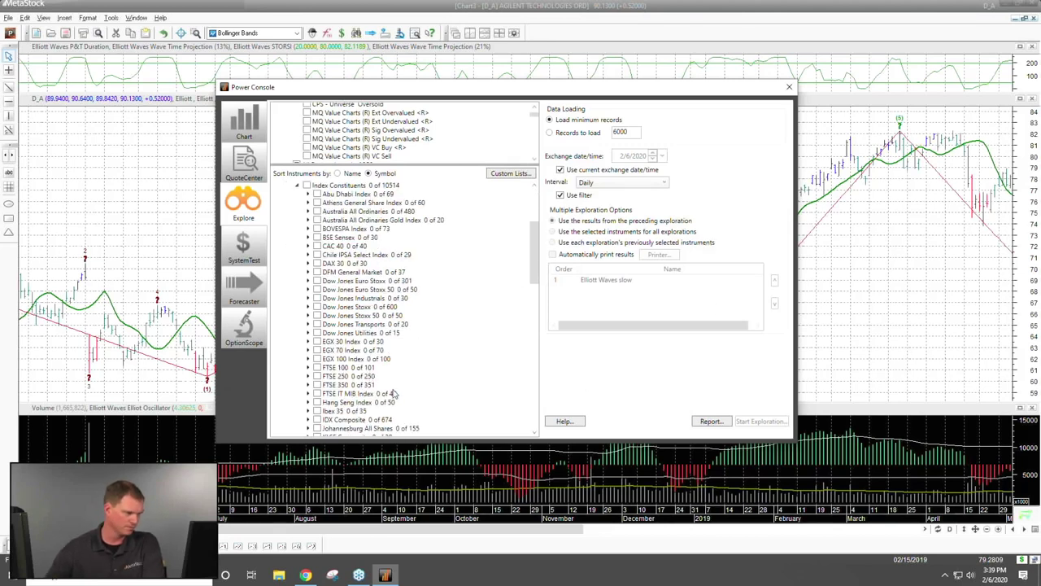
pyautogui.scroll(-3, 395, 393)
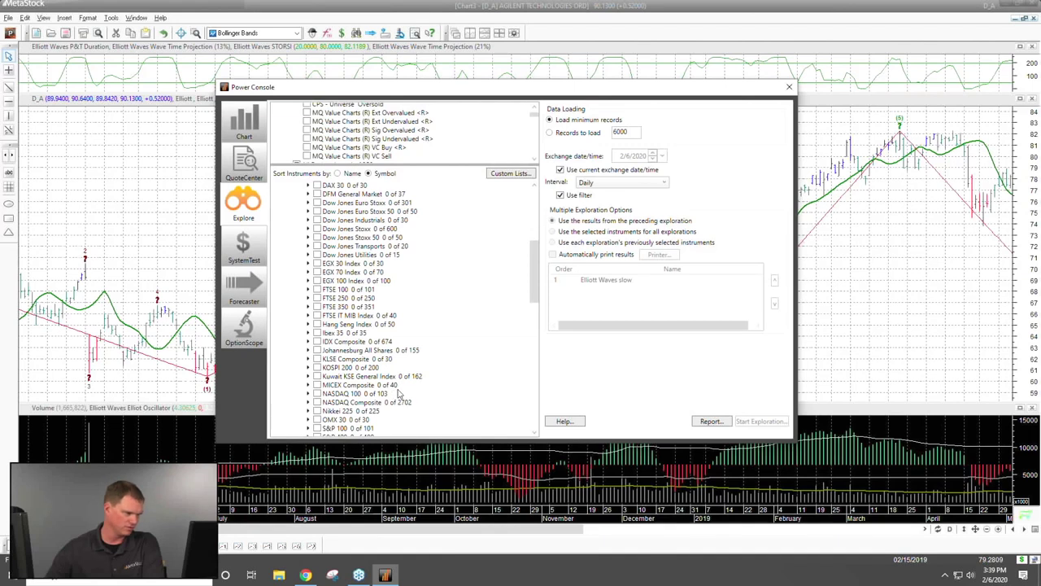
pyautogui.scroll(-2, 399, 394)
pyautogui.click(318, 393)
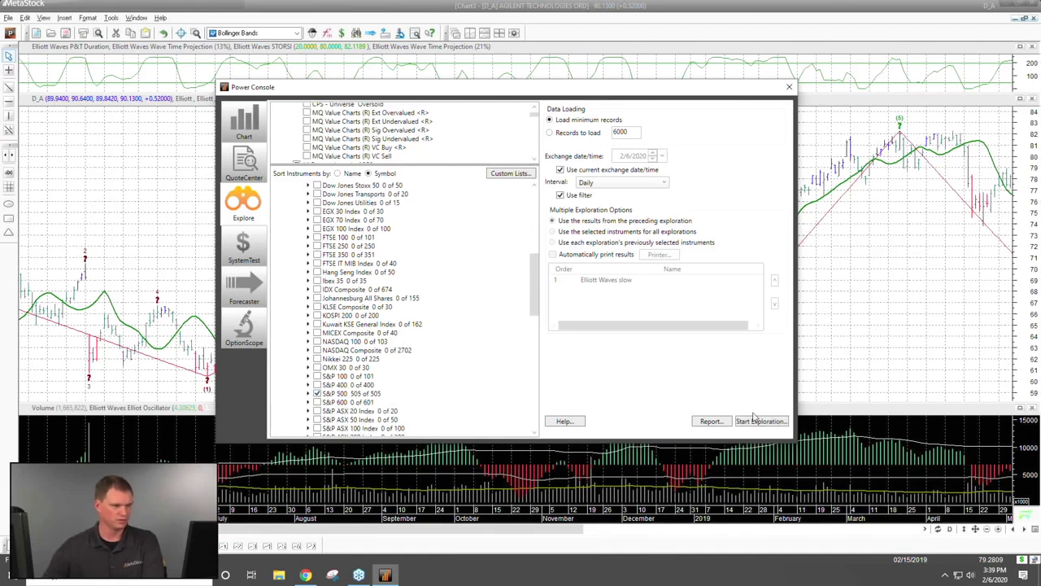
pyautogui.click(755, 420)
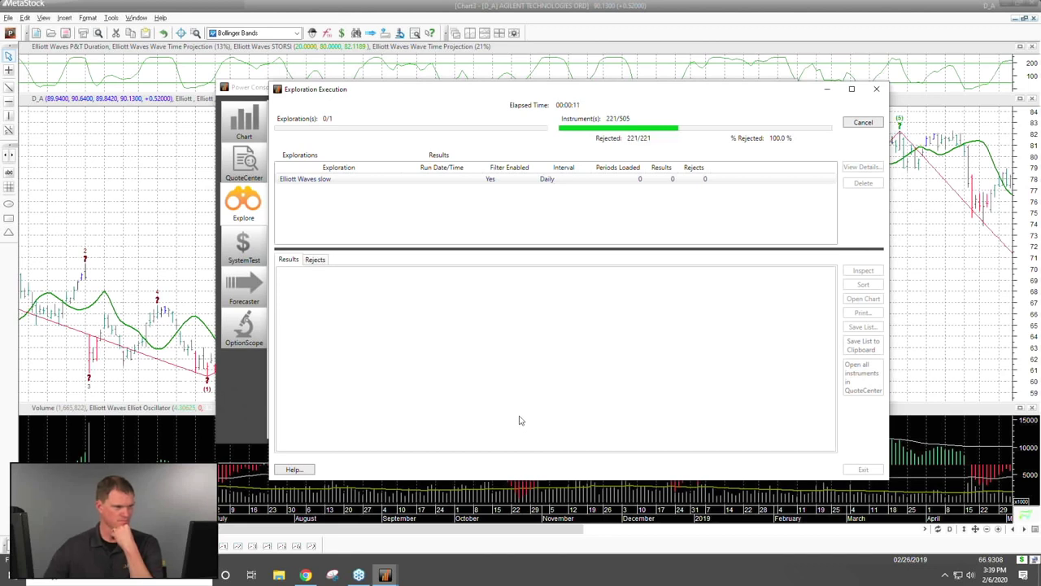
pyautogui.click(863, 123)
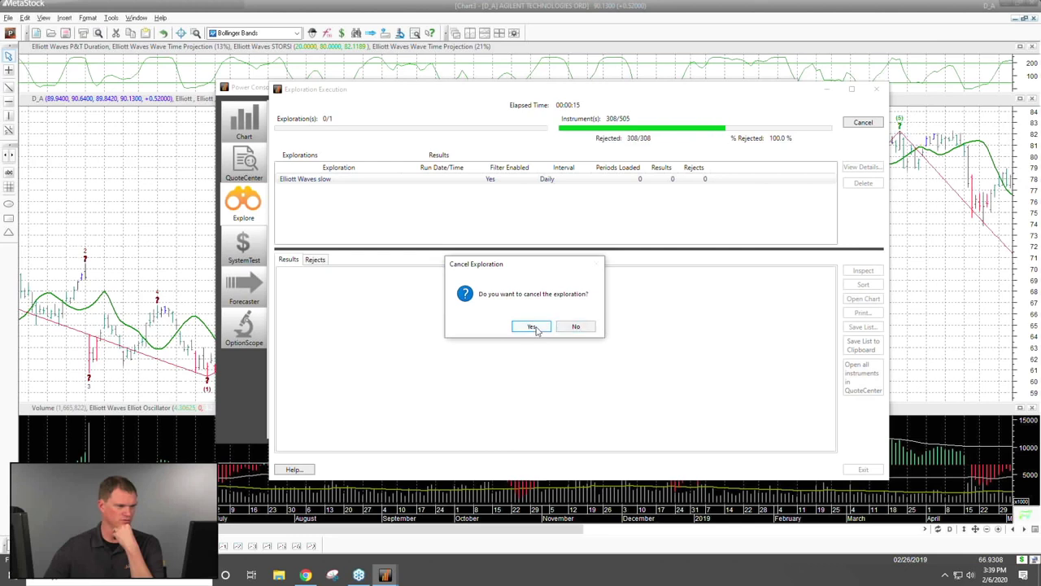
pyautogui.click(532, 327)
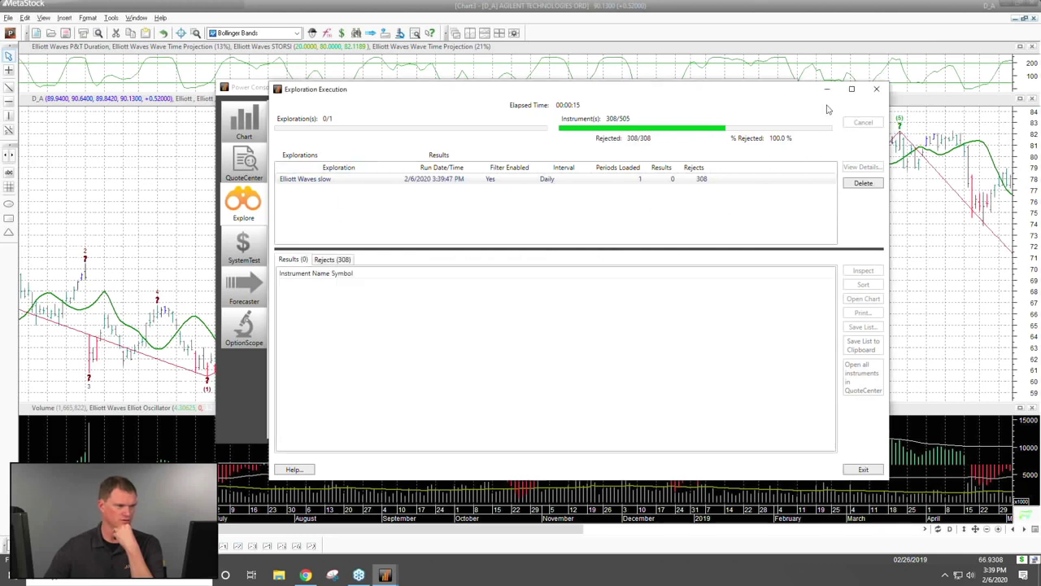
pyautogui.click(876, 89)
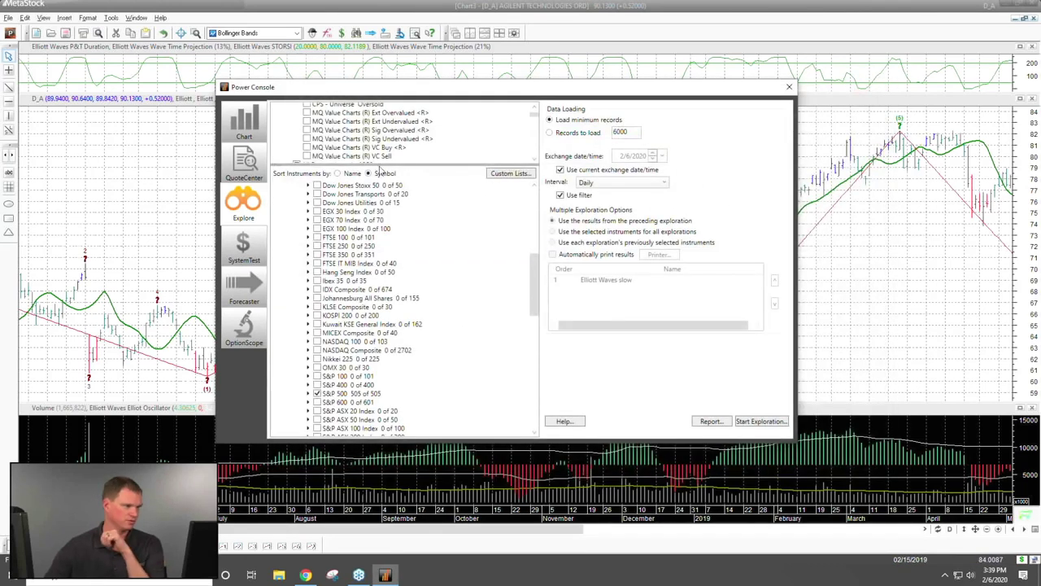
# Replace the Elliott Waves slow exploration with Elliott Waves Signal Scan and start it on the S&P 500 constituents
pyautogui.click(380, 163)
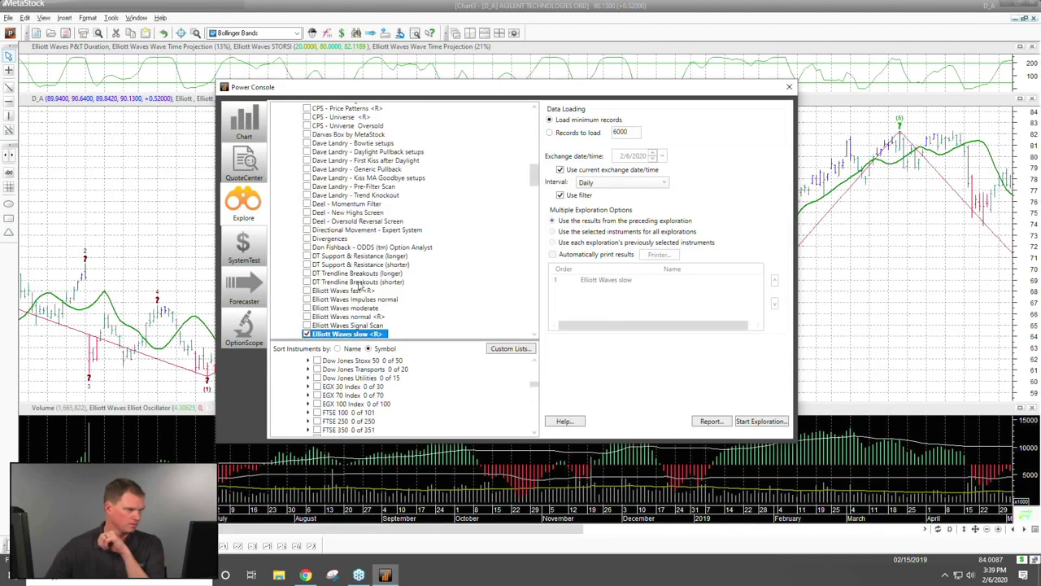
pyautogui.click(307, 281)
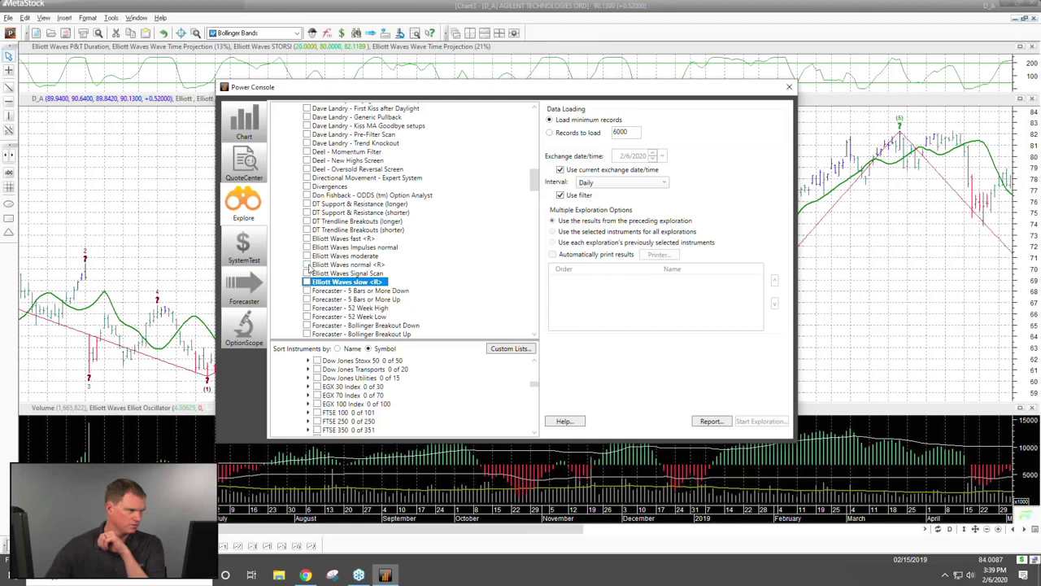
pyautogui.click(307, 264)
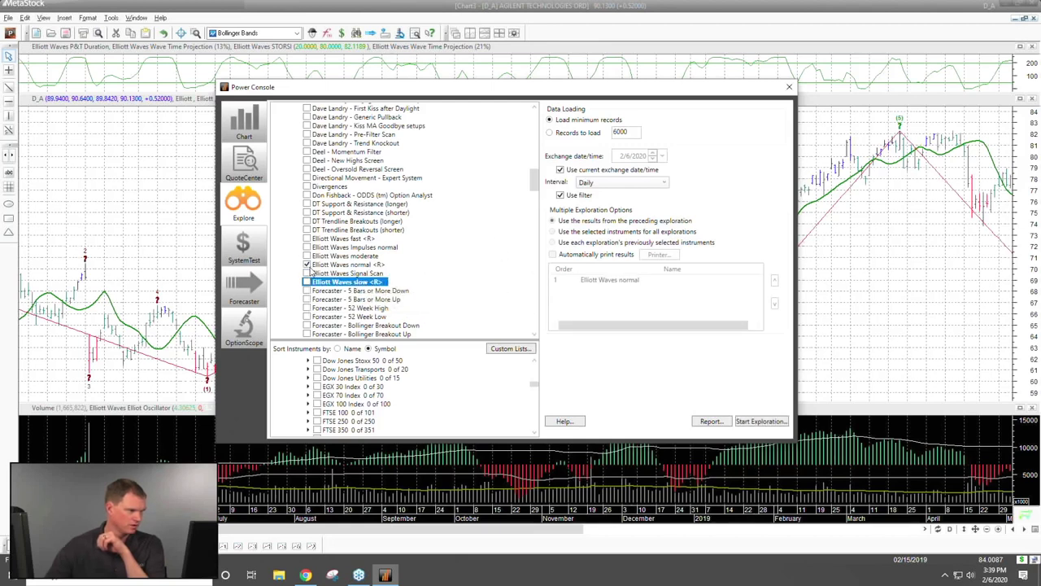
pyautogui.click(308, 266)
pyautogui.click(307, 273)
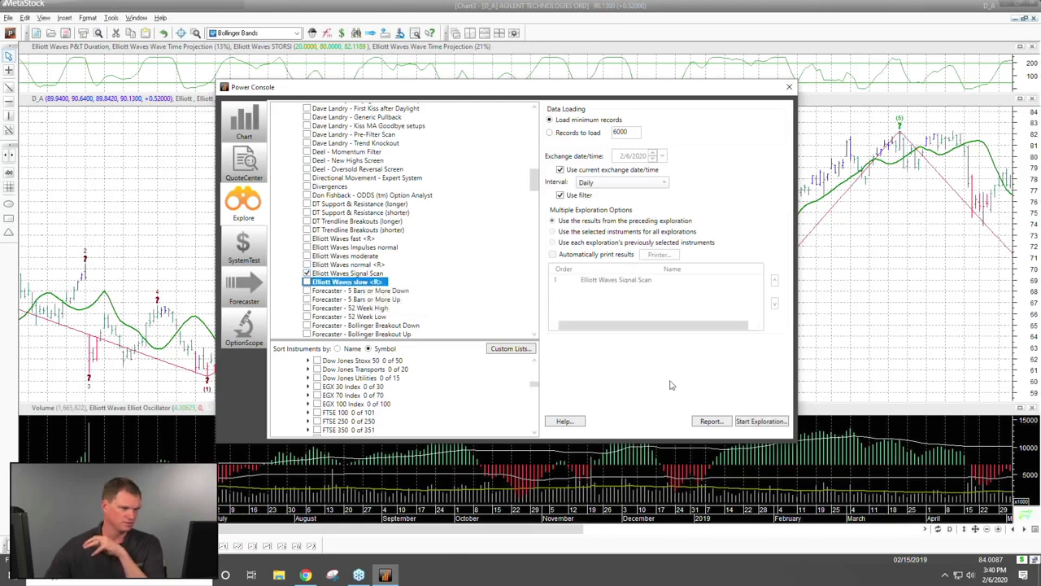
pyautogui.click(744, 422)
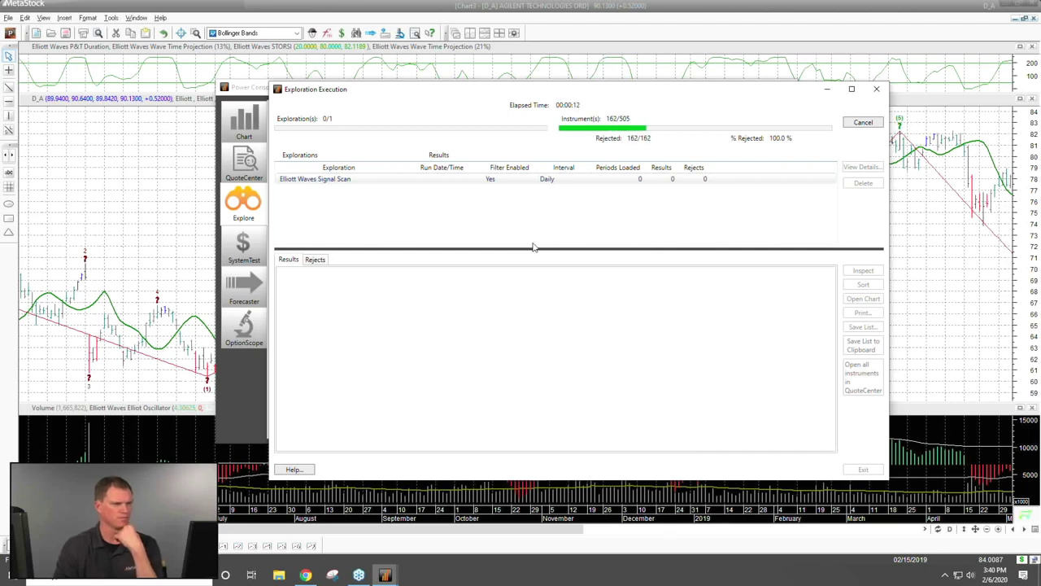
pyautogui.click(830, 90)
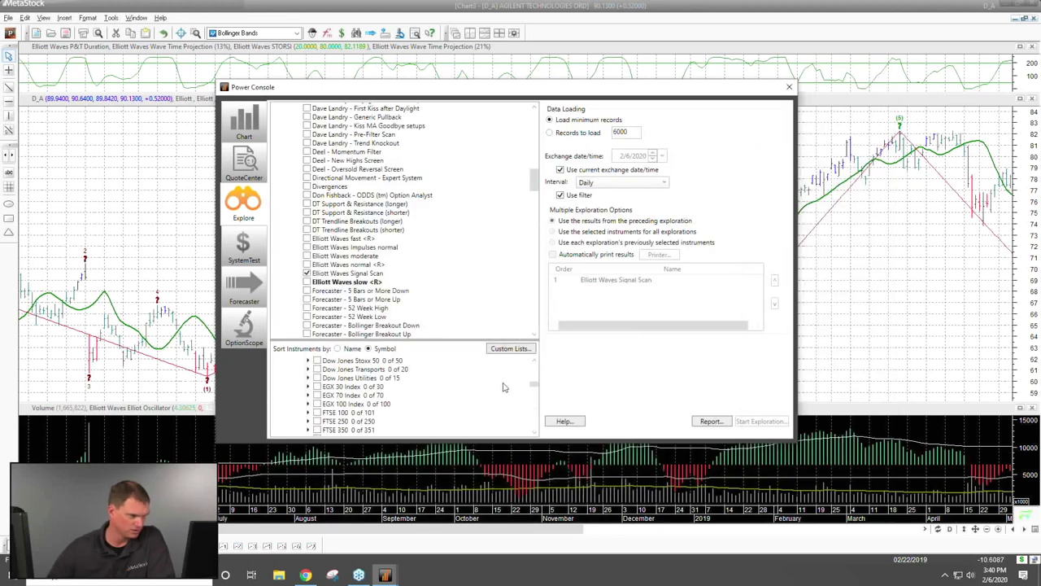
# Switch data loading from minimum records to 6000 records and restart the Elliott Waves Signal Scan in place of the running one
pyautogui.click(559, 171)
pyautogui.click(560, 170)
pyautogui.click(549, 132)
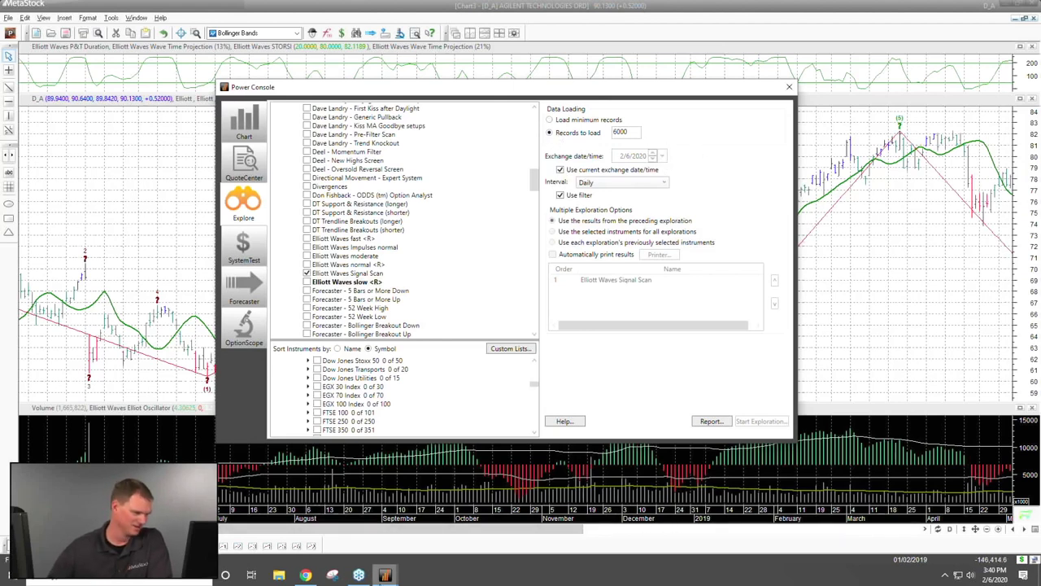
pyautogui.moveTo(384, 574)
pyautogui.click(444, 521)
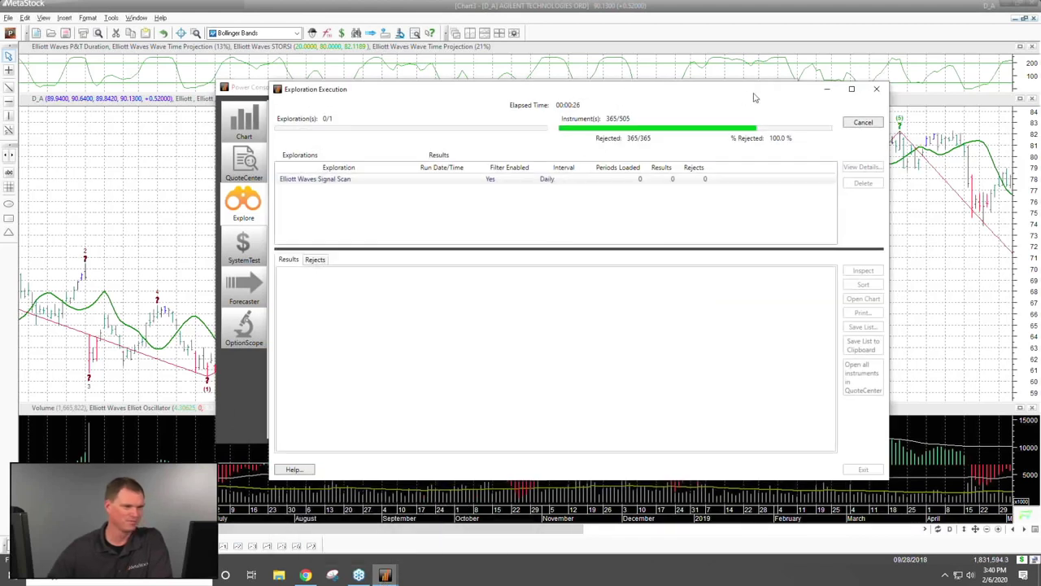
pyautogui.click(876, 88)
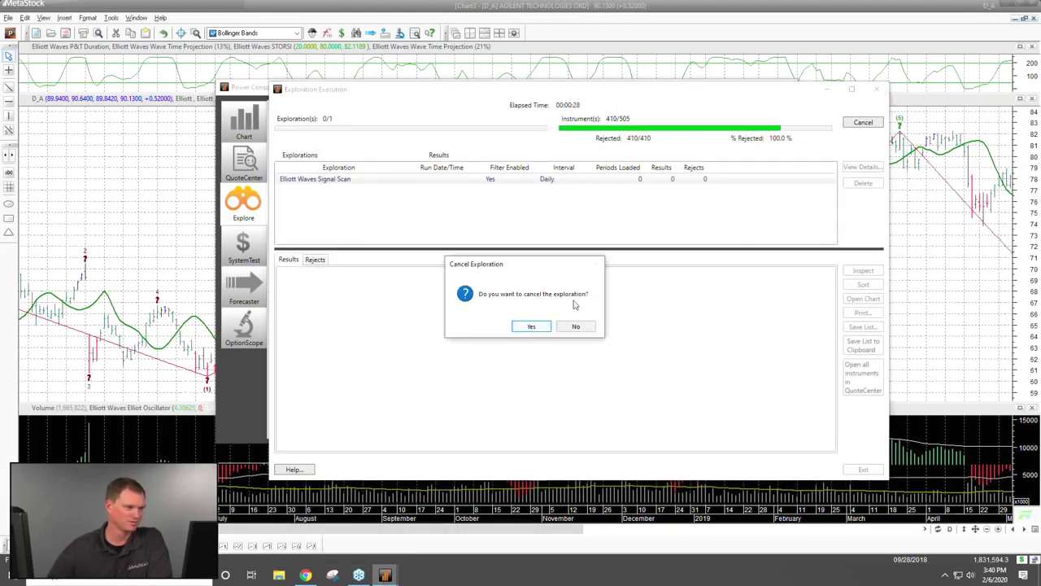
pyautogui.click(533, 326)
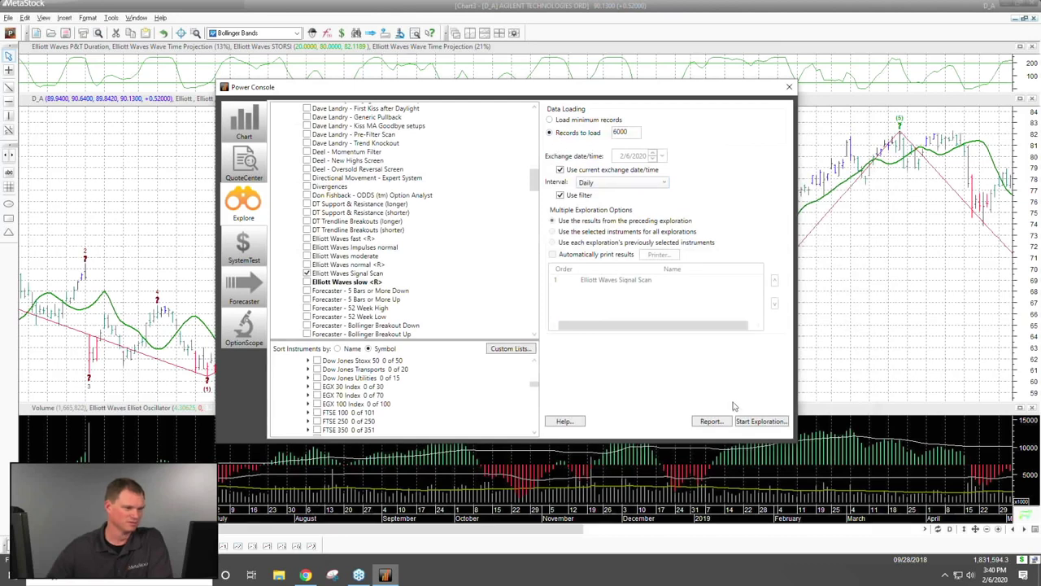
pyautogui.click(743, 422)
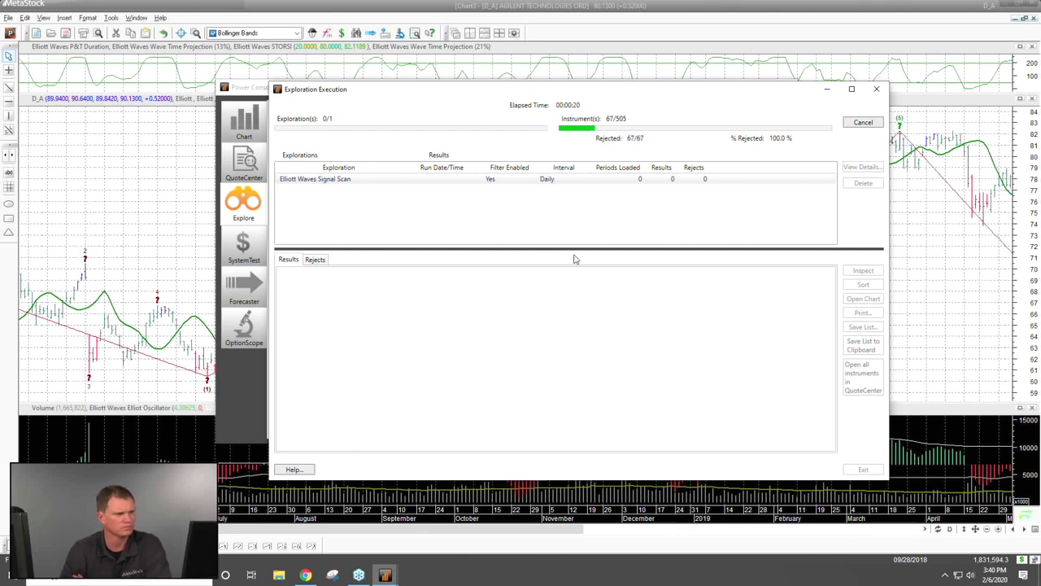
pyautogui.click(824, 93)
pyautogui.moveTo(386, 575)
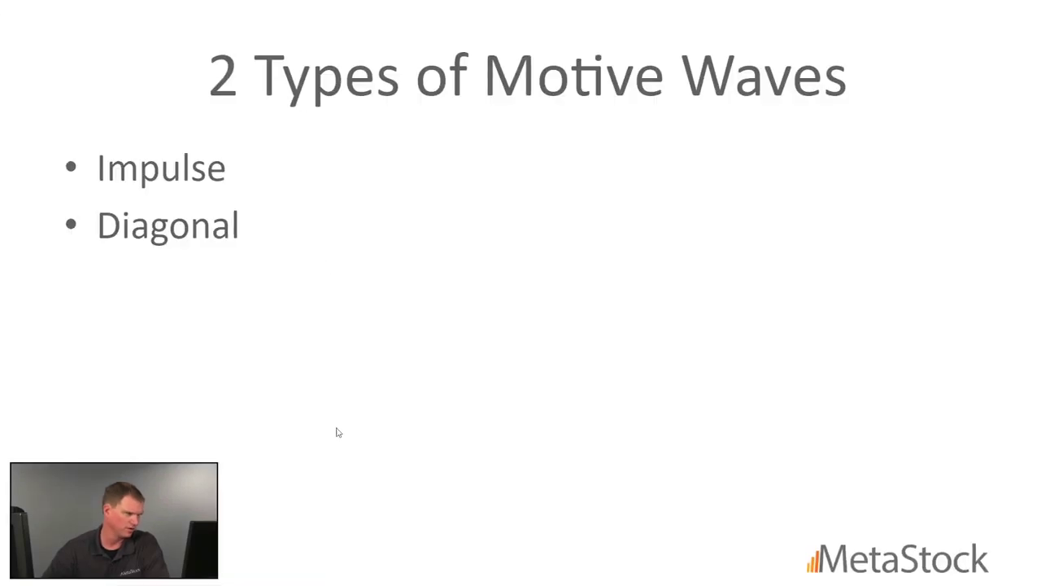
pyautogui.click(329, 253)
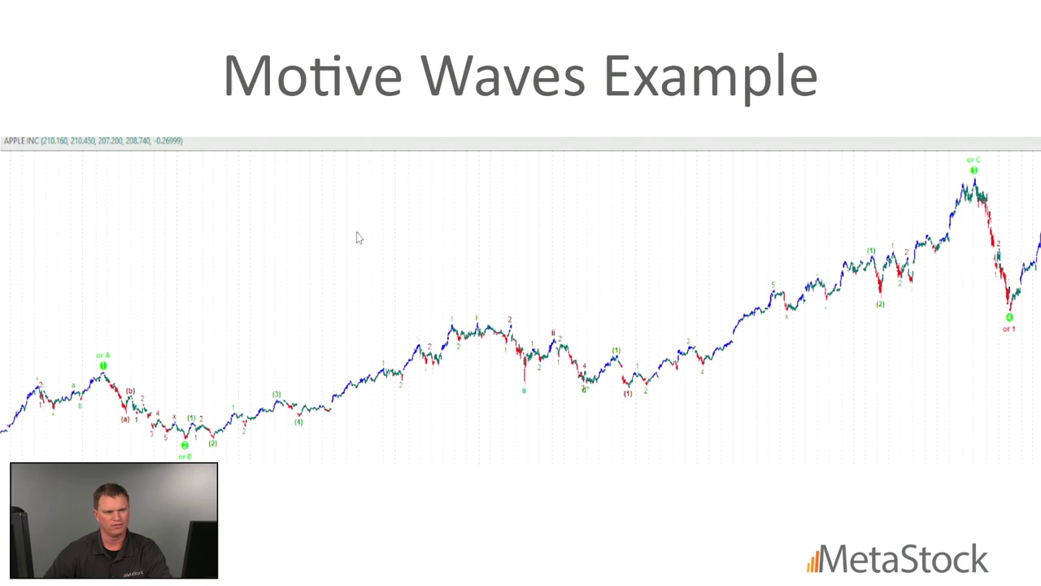
pyautogui.press('Right')
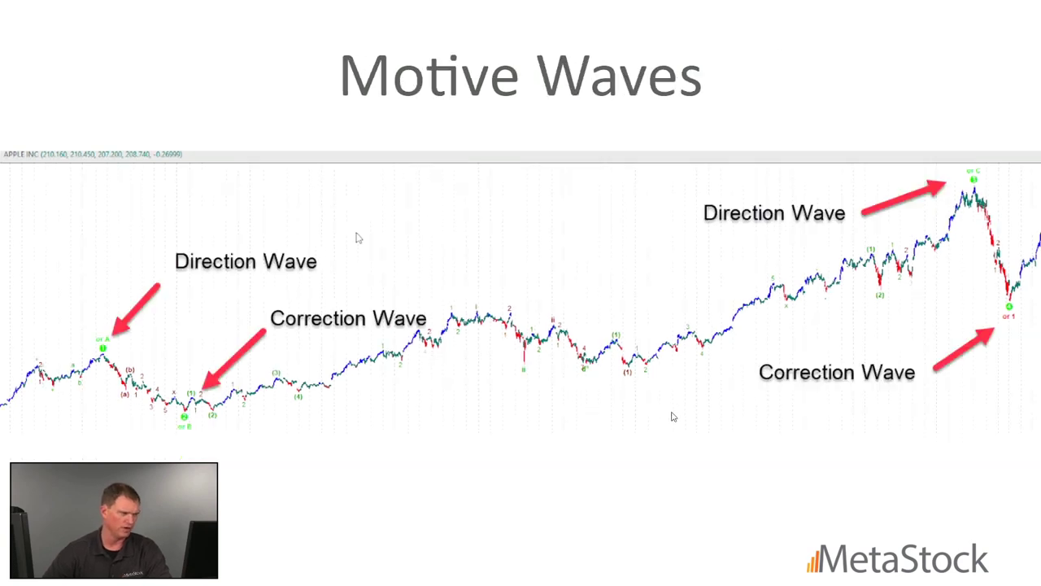
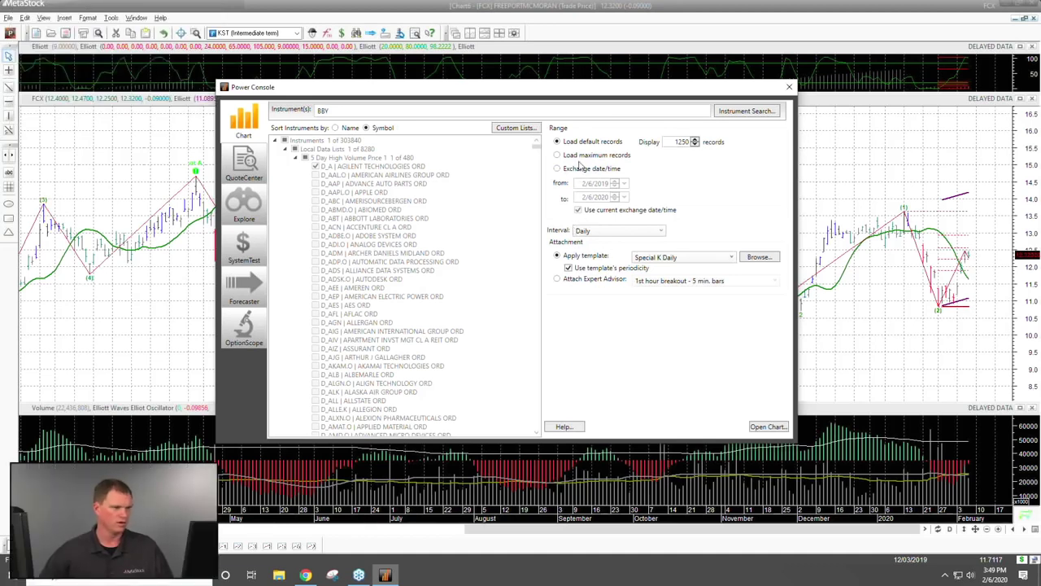
# Open the daily BBY chart with the Special K Daily template and attach the Special K Primary Trend expert to it
pyautogui.click(769, 426)
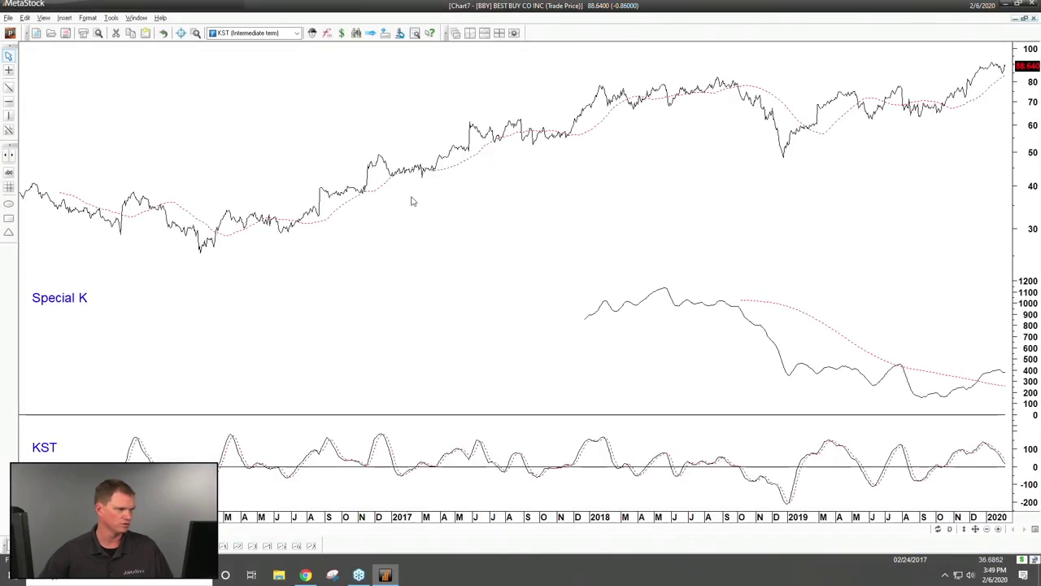
pyautogui.click(313, 34)
pyautogui.click(374, 294)
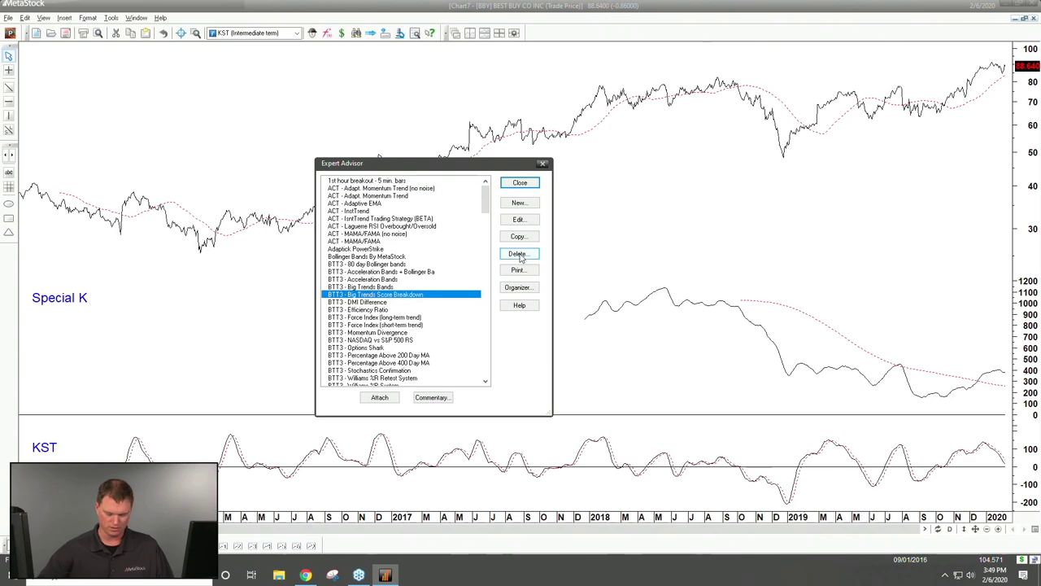
pyautogui.press('s')
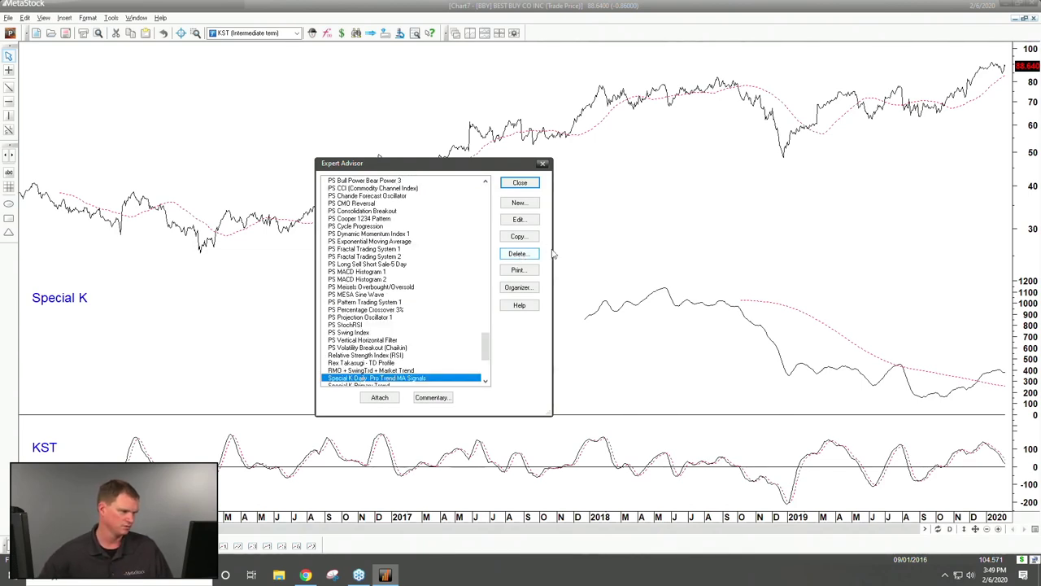
pyautogui.scroll(-1, 412, 309)
pyautogui.click(336, 363)
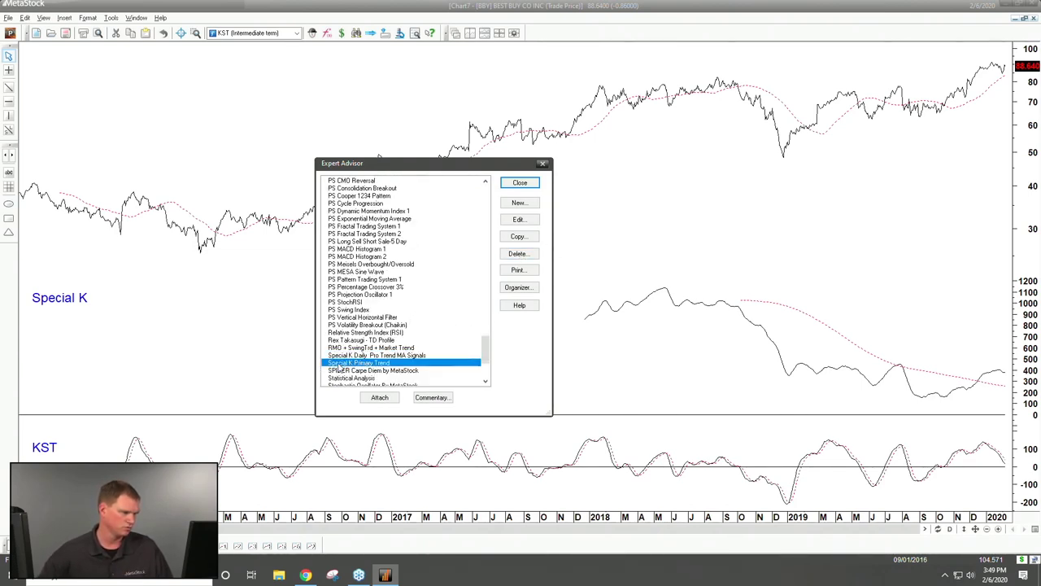
pyautogui.click(380, 397)
pyautogui.click(522, 182)
pyautogui.click(312, 33)
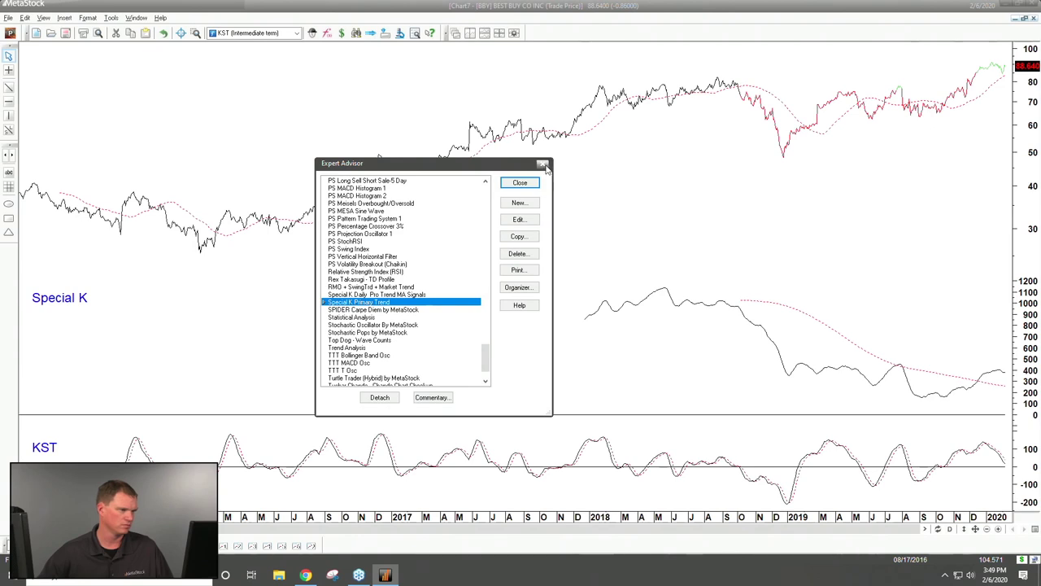
pyautogui.click(522, 183)
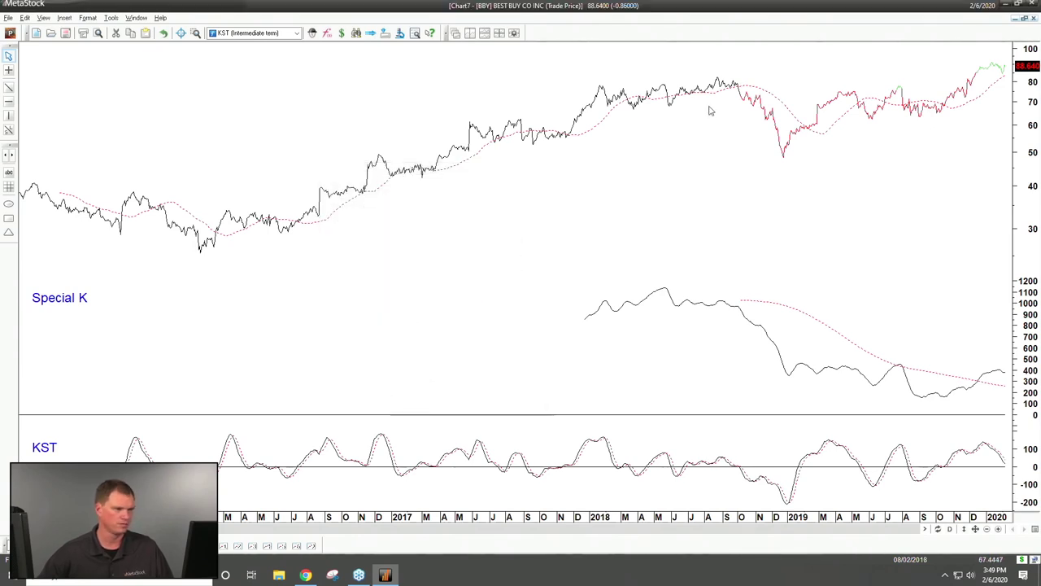
# Change the BBY price plot's style from line to Candlesticks and apply it
pyautogui.click(999, 529)
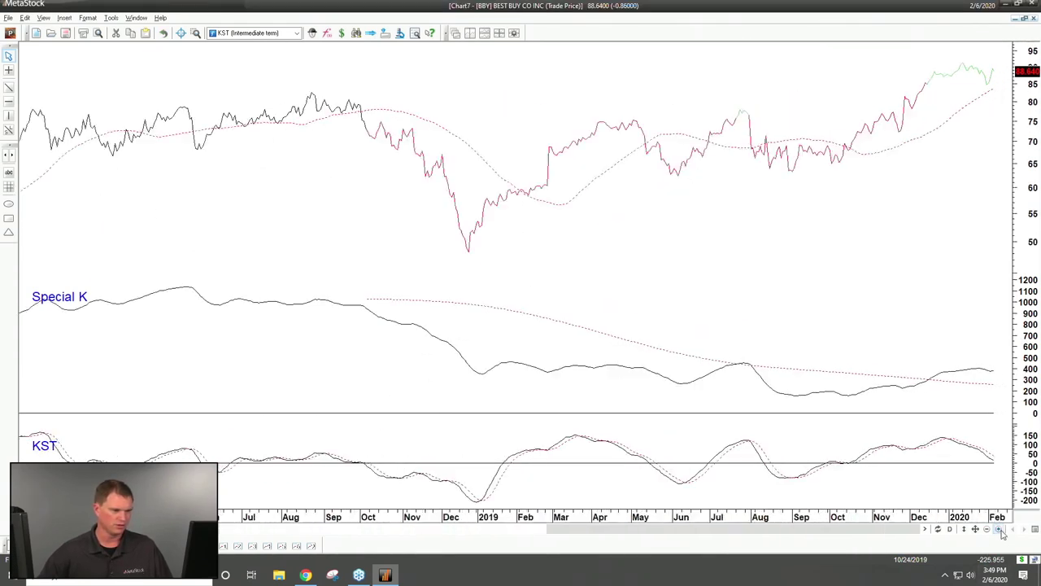
pyautogui.click(999, 529)
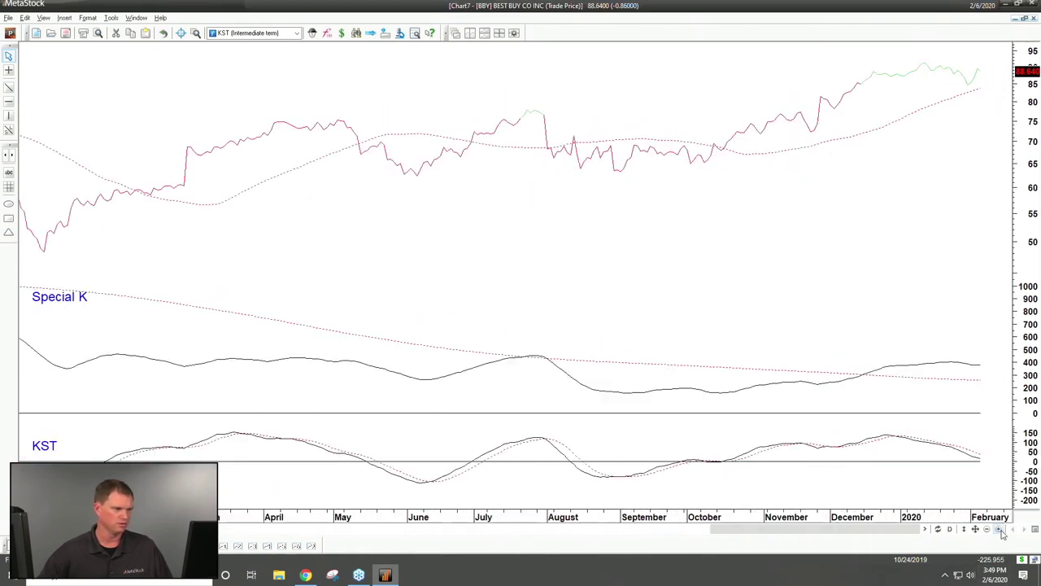
pyautogui.doubleClick(529, 114)
pyautogui.click(510, 260)
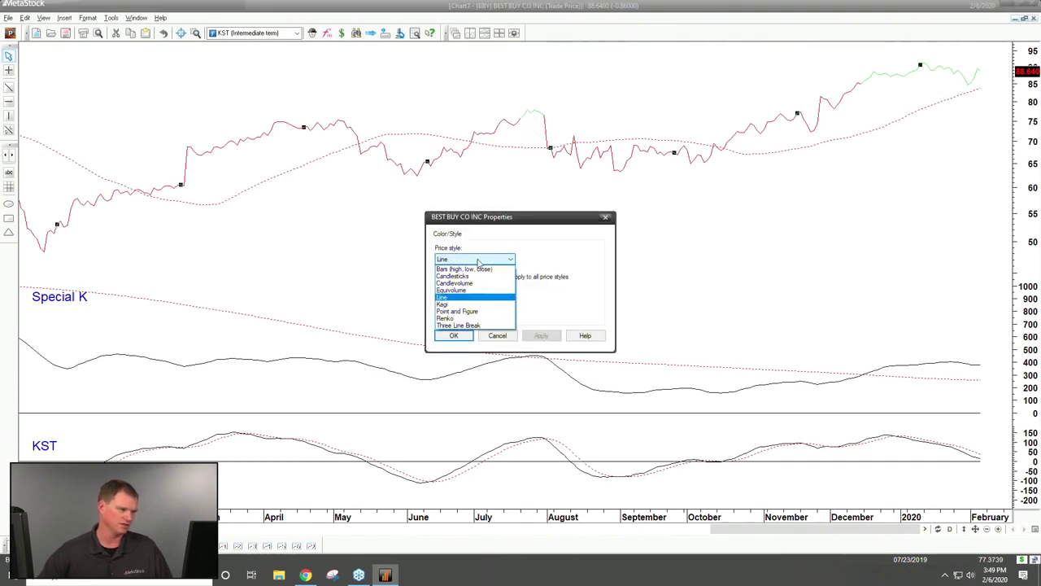
pyautogui.click(480, 281)
pyautogui.click(482, 261)
pyautogui.click(480, 281)
pyautogui.click(542, 336)
pyautogui.click(454, 336)
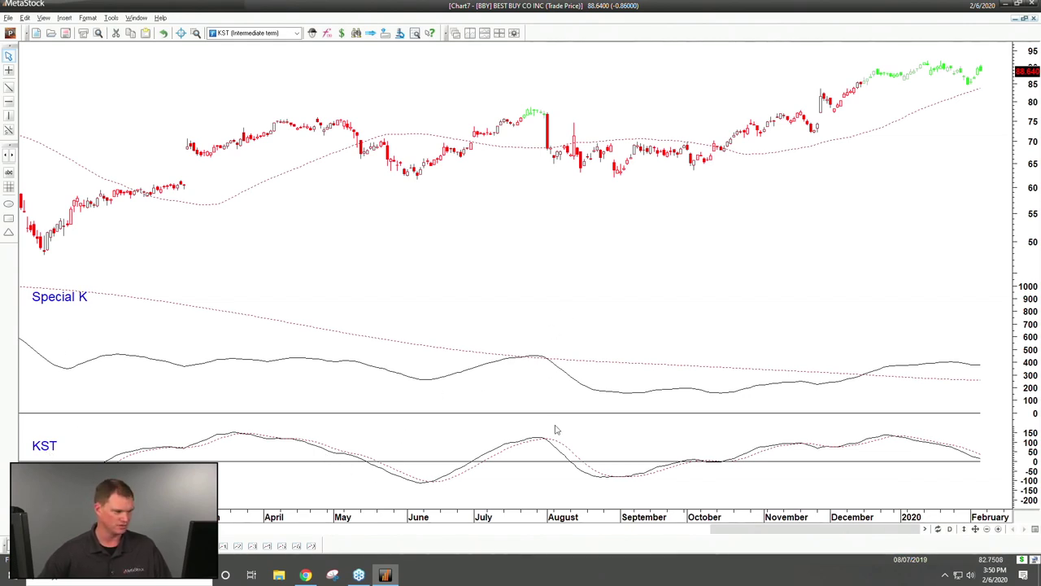
# Mark the Special K crossovers at the start of August and in mid-December with one movable vertical line, and delete it
pyautogui.click(8, 116)
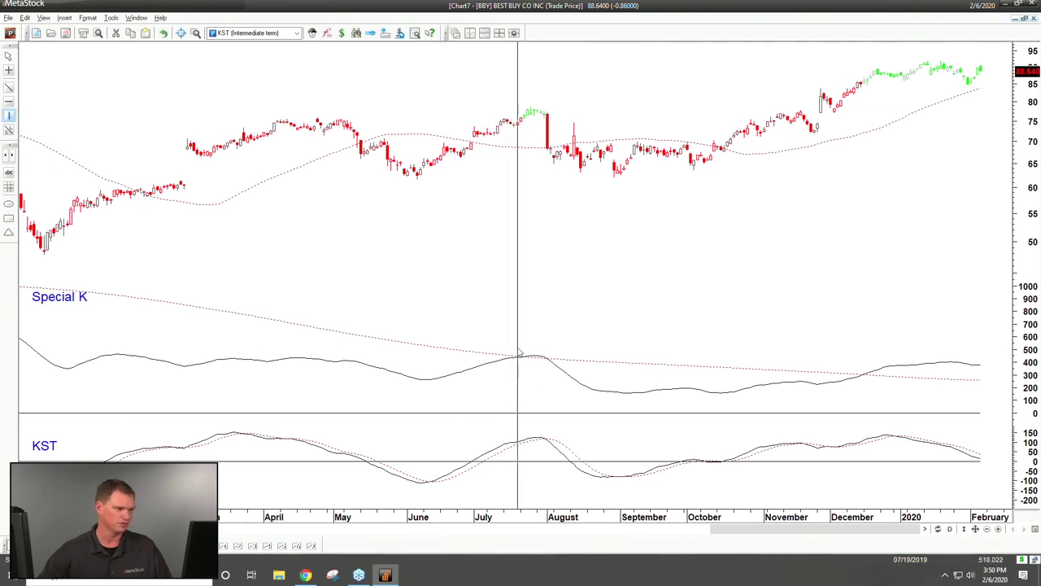
pyautogui.click(547, 355)
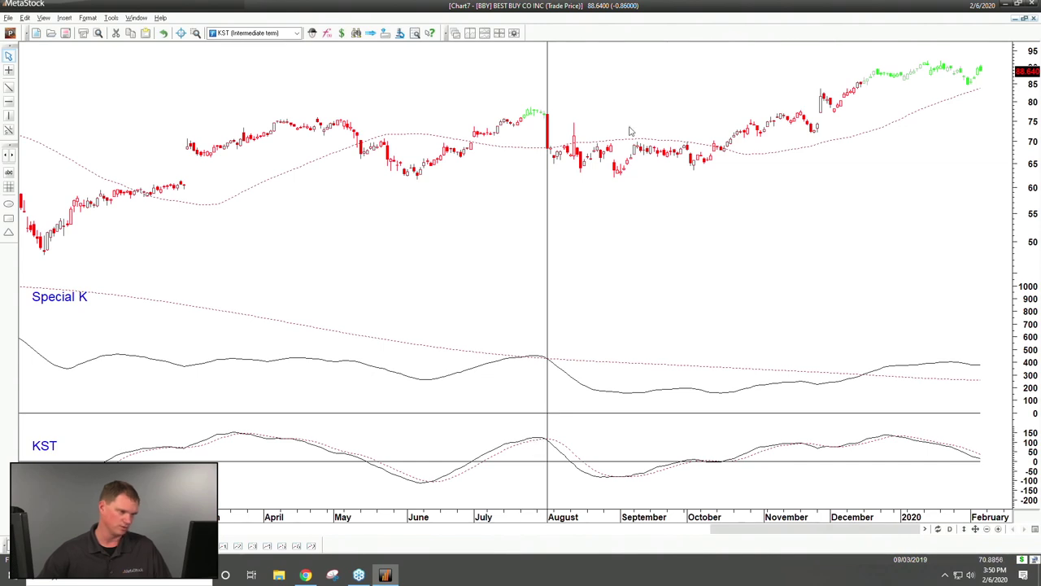
pyautogui.moveTo(545, 210); pyautogui.dragTo(866, 192)
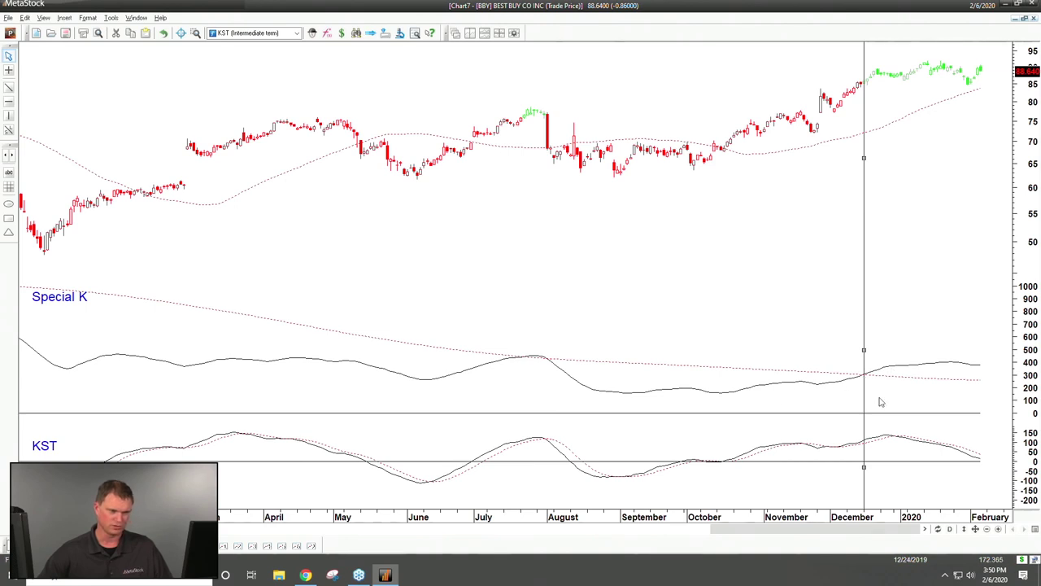
pyautogui.click(892, 199)
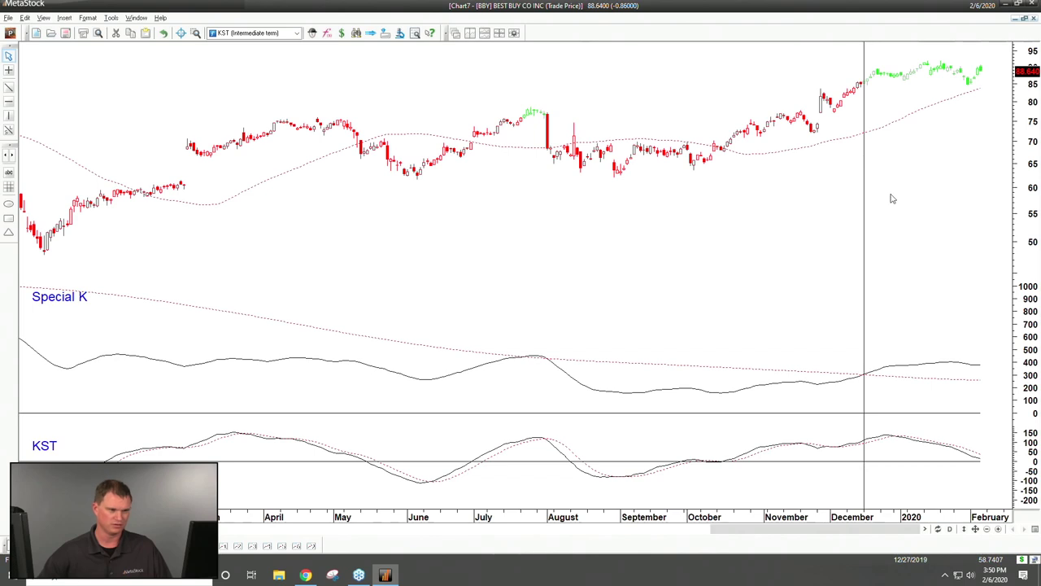
pyautogui.click(864, 192)
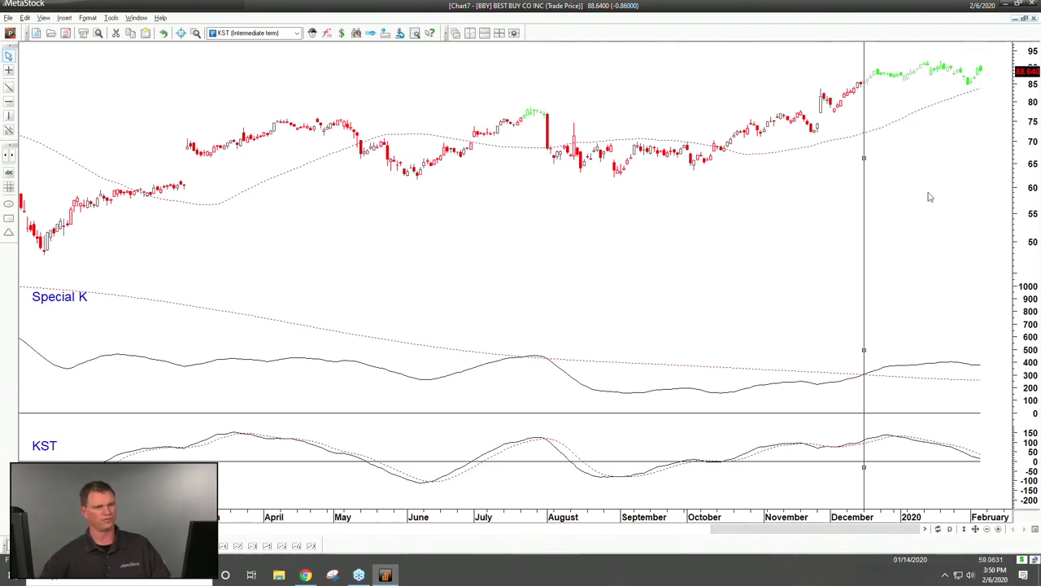
pyautogui.press('Delete')
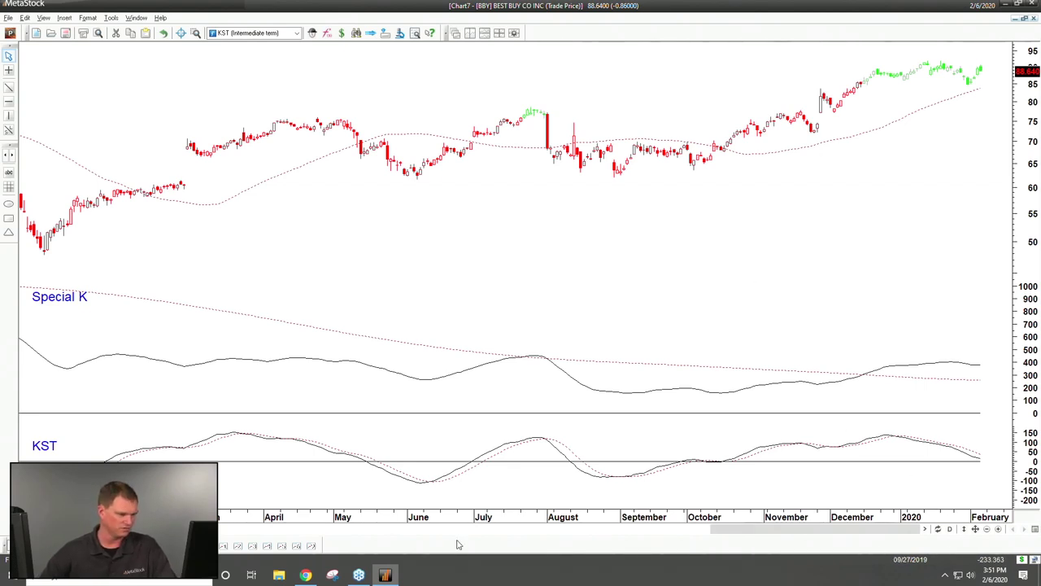
# Switch to the slide presentation in Chrome, view the slides explaining what Special K is, and return to MetaStock
pyautogui.click(305, 574)
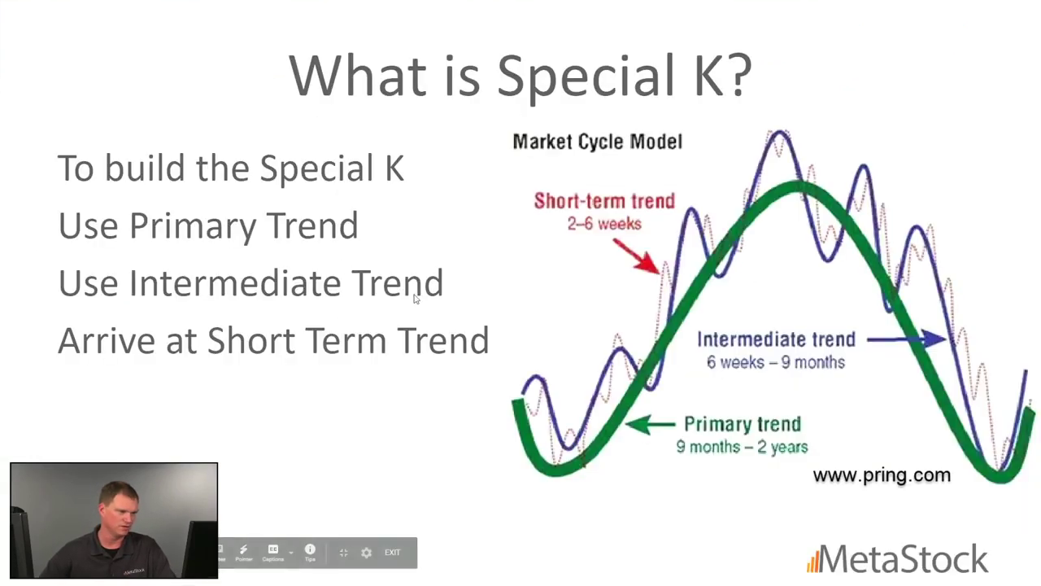
pyautogui.click(515, 319)
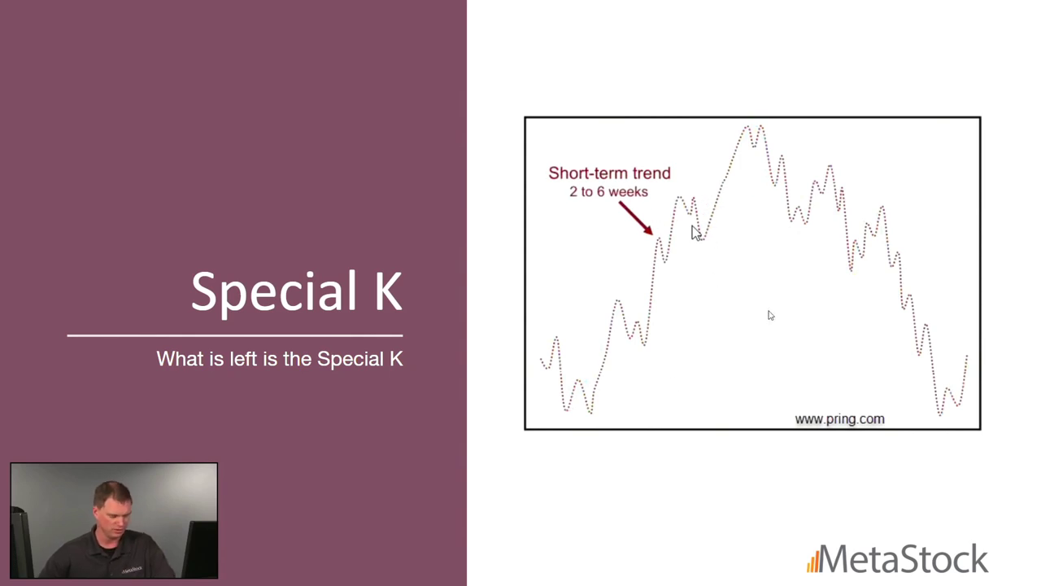
pyautogui.hotkey('alt', 'Tab')
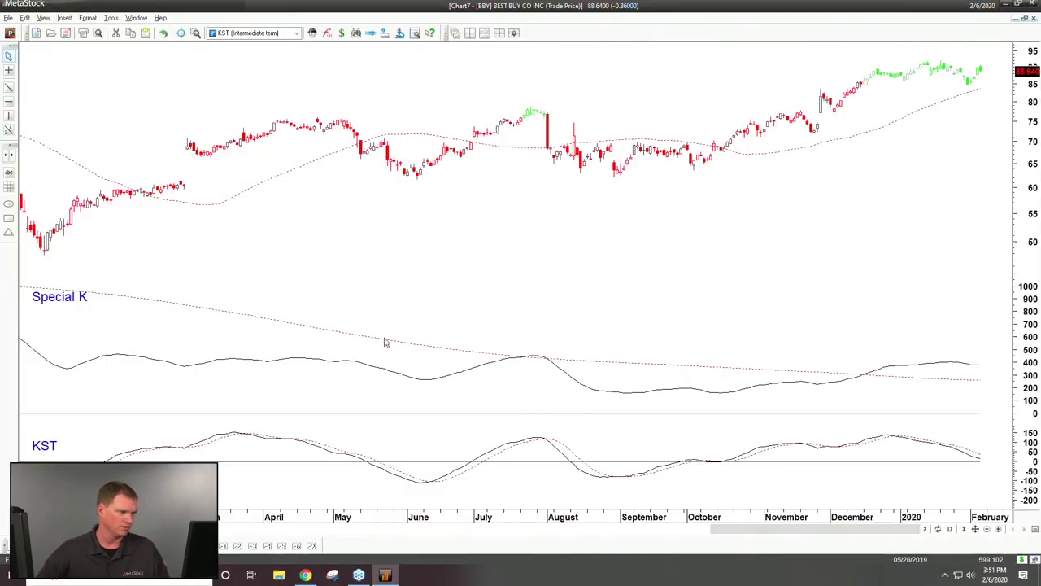
# Return to the presentation, browse from the Special K slide to RMO Commentary Window and back to Using the Expert Advisor, and switch back to MetaStock
pyautogui.hotkey('alt', 'Tab')
pyautogui.press('Right')
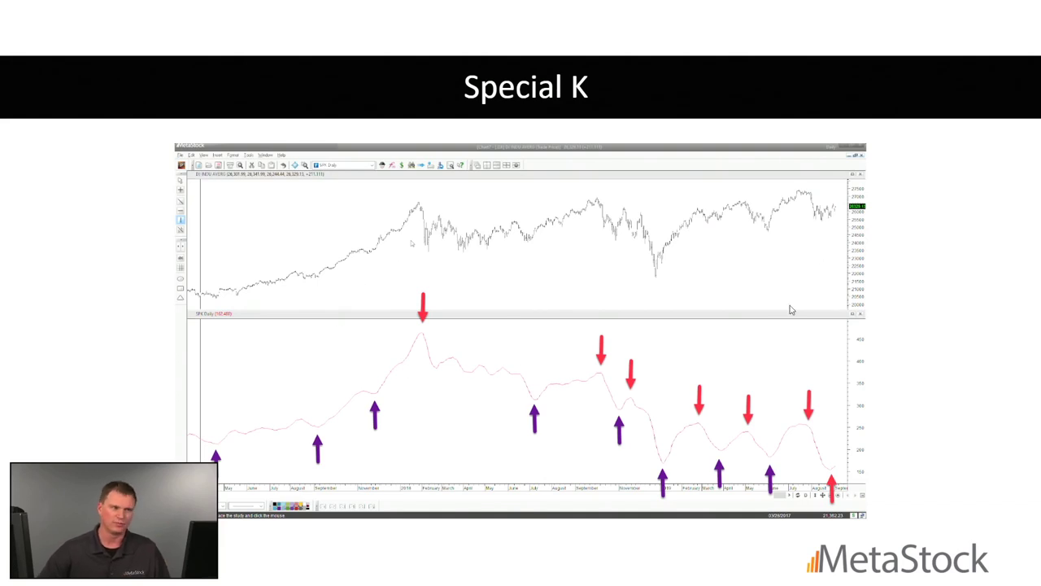
pyautogui.press('Right')
pyautogui.press('Right')
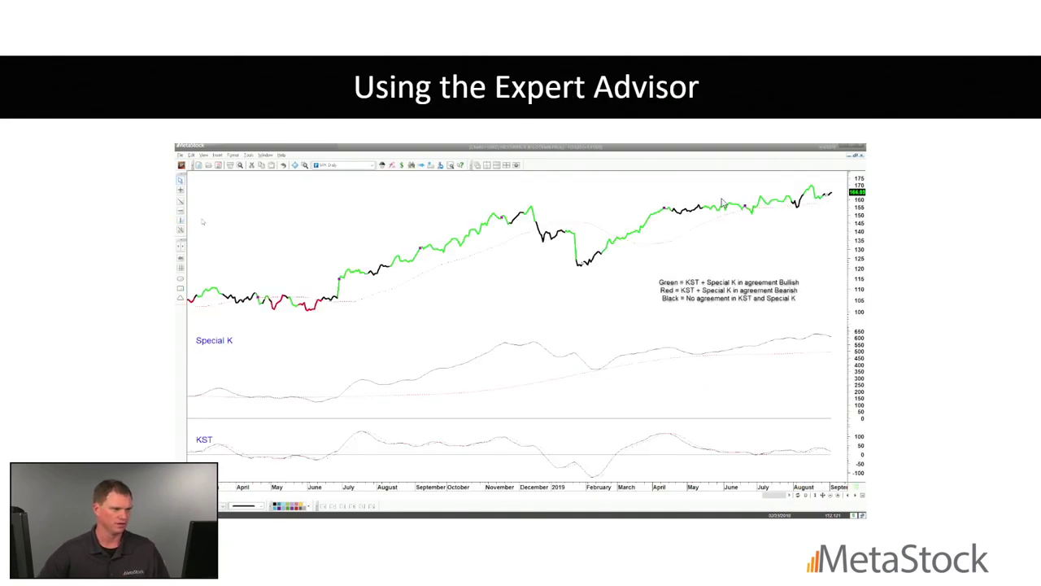
pyautogui.press('Right')
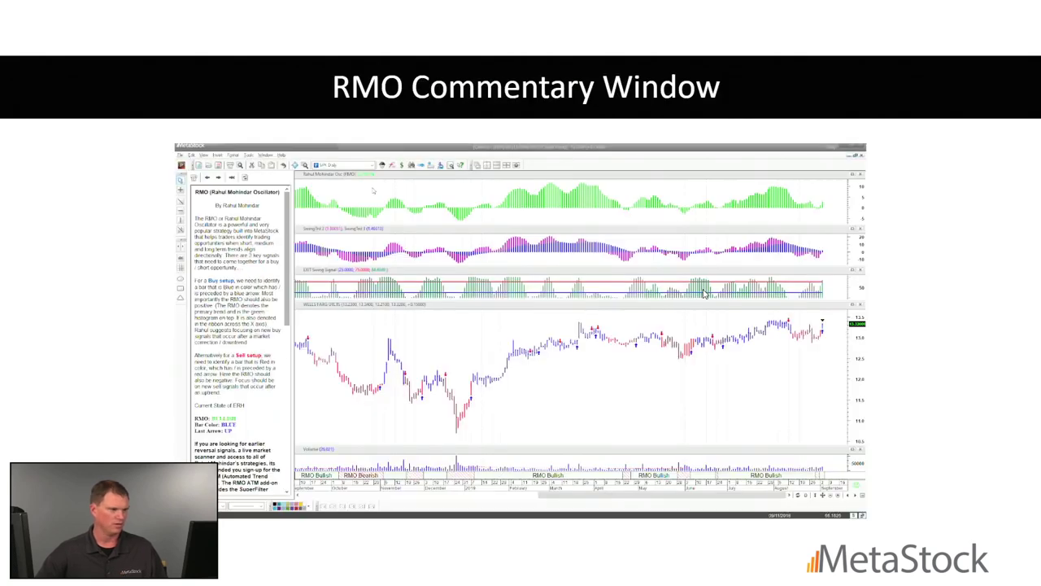
pyautogui.press('Right')
pyautogui.press('Left')
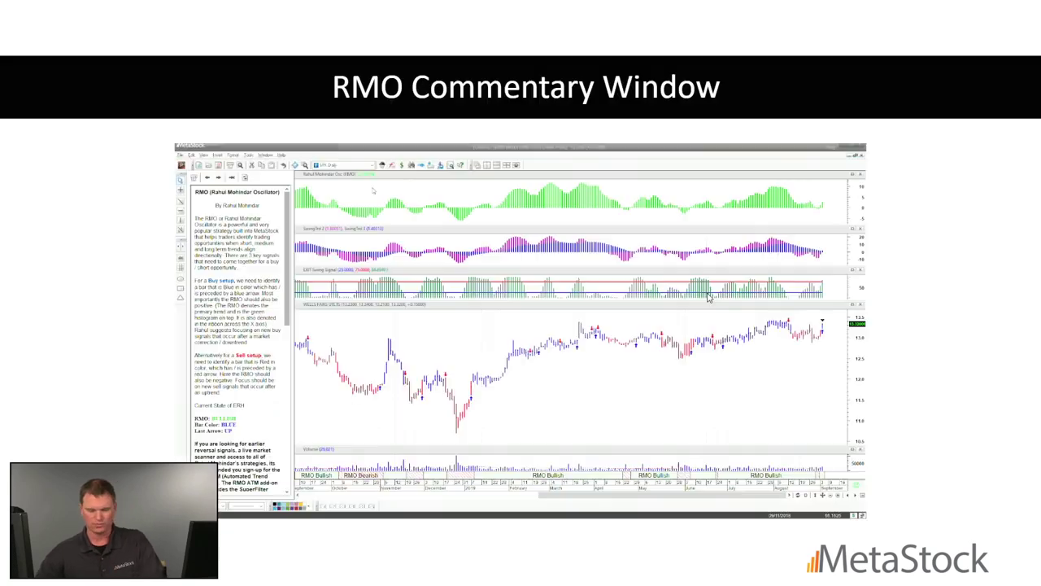
pyautogui.press('Left')
pyautogui.press('Left')
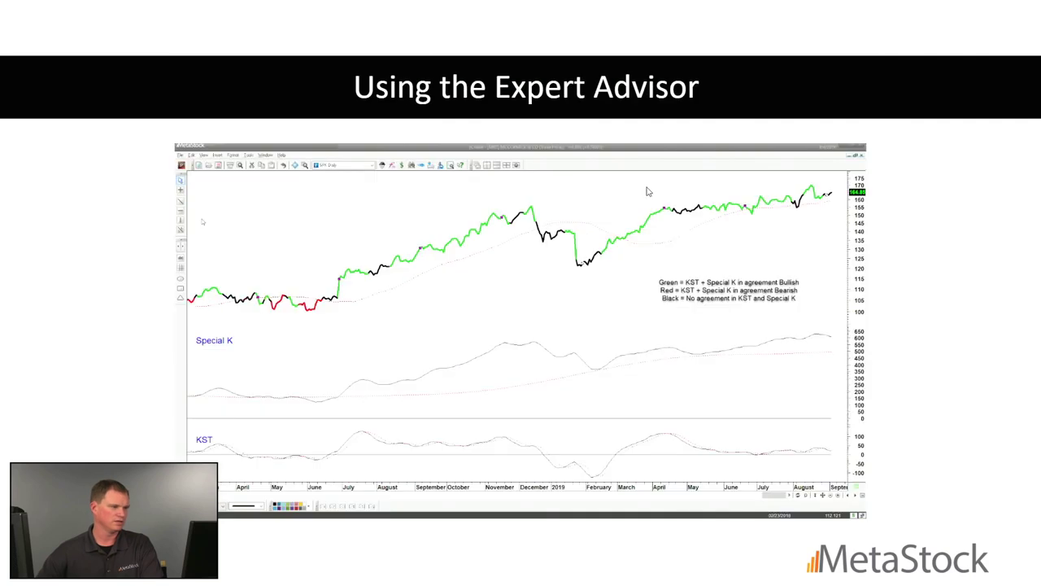
pyautogui.hotkey('alt', 'Tab')
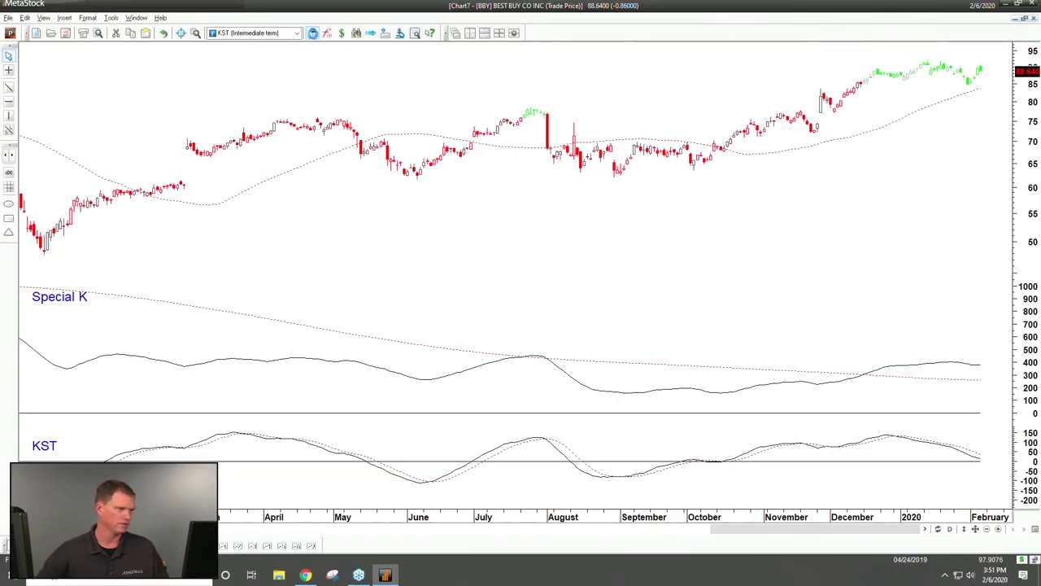
# Open the Explore section of the Power Console and deselect the Elliott Waves Signal Scan exploration
pyautogui.click(312, 32)
pyautogui.click(531, 182)
pyautogui.click(357, 33)
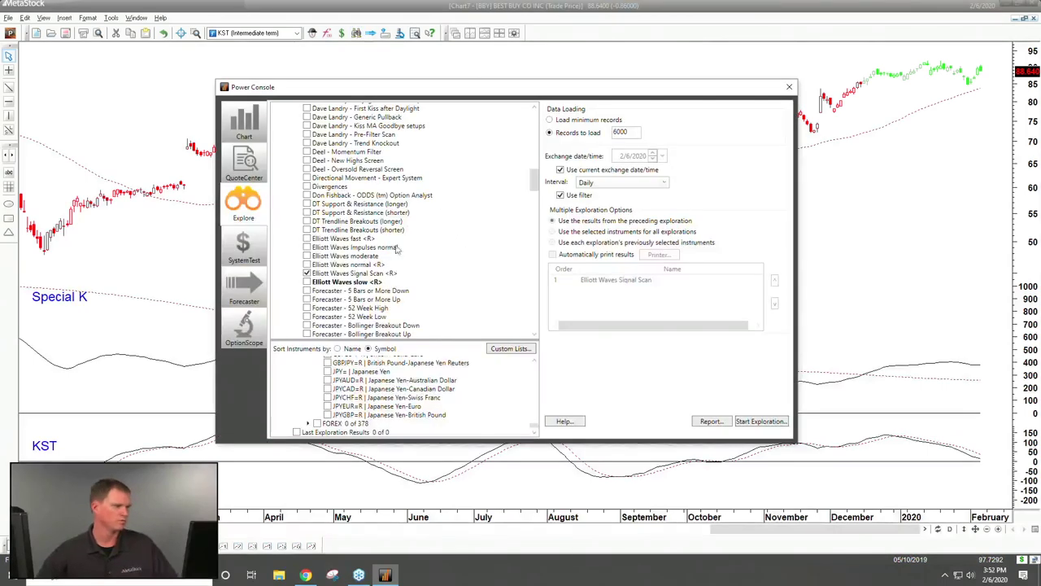
pyautogui.click(307, 280)
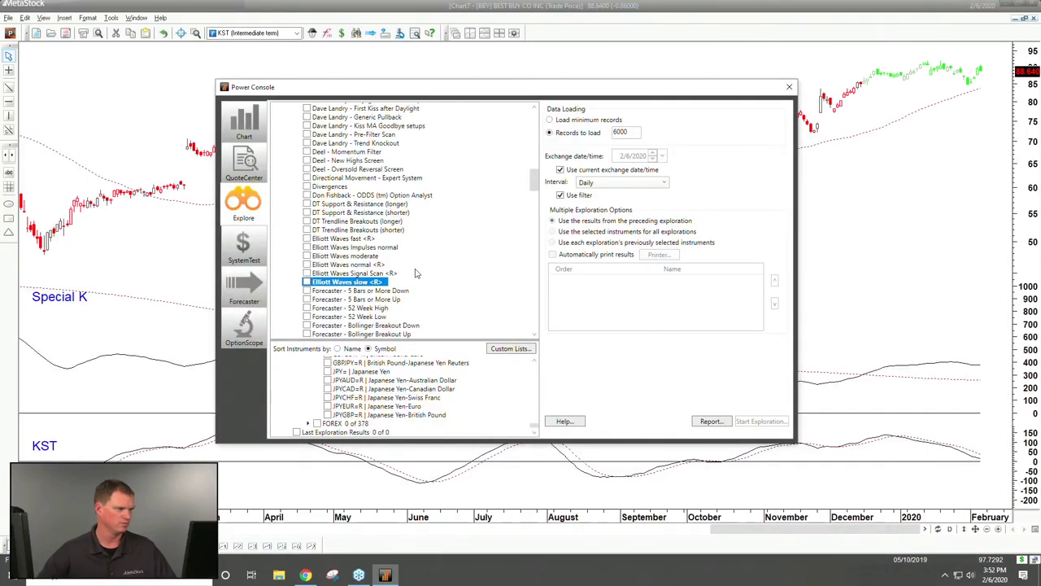
# Find the Special K explorations and read the descriptions of Special K POS Slope Primary Buy and Special K ST MAX Buy in Primary Bull
pyautogui.scroll(-4, 418, 267)
pyautogui.scroll(-20, 418, 266)
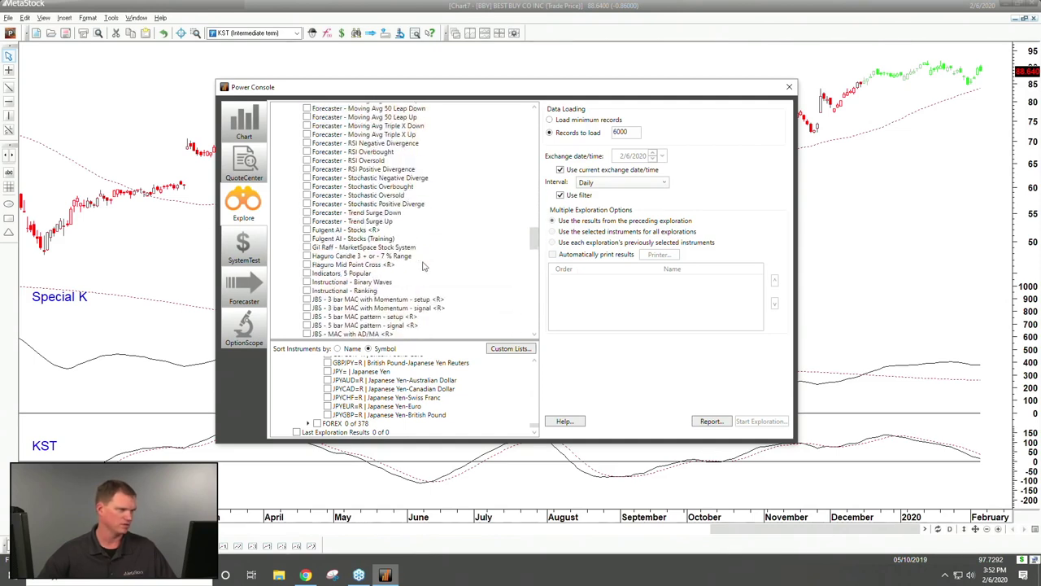
pyautogui.scroll(-20, 422, 269)
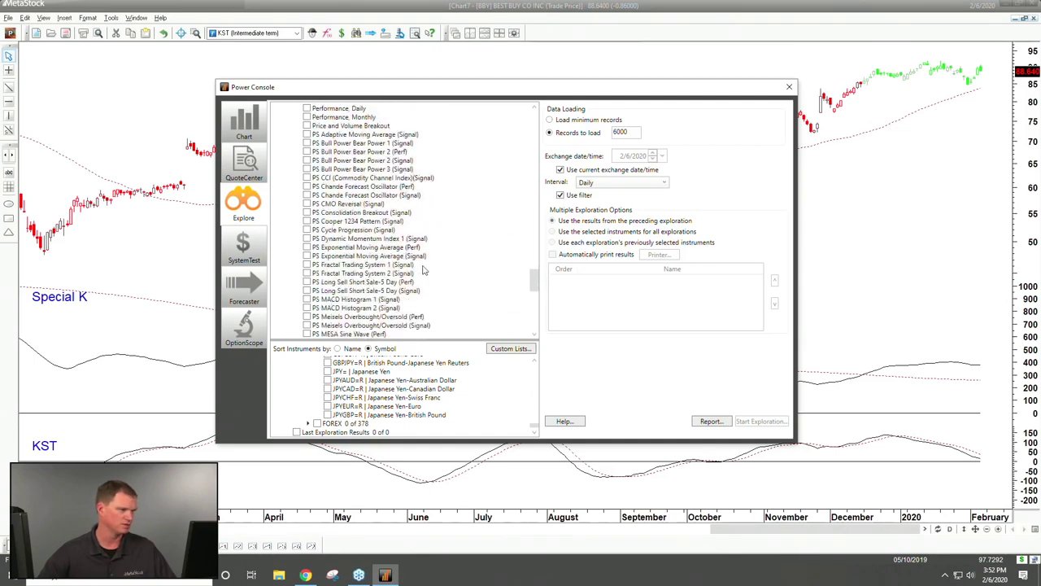
pyautogui.scroll(-6, 422, 271)
pyautogui.scroll(-3, 422, 269)
pyautogui.scroll(13, 423, 271)
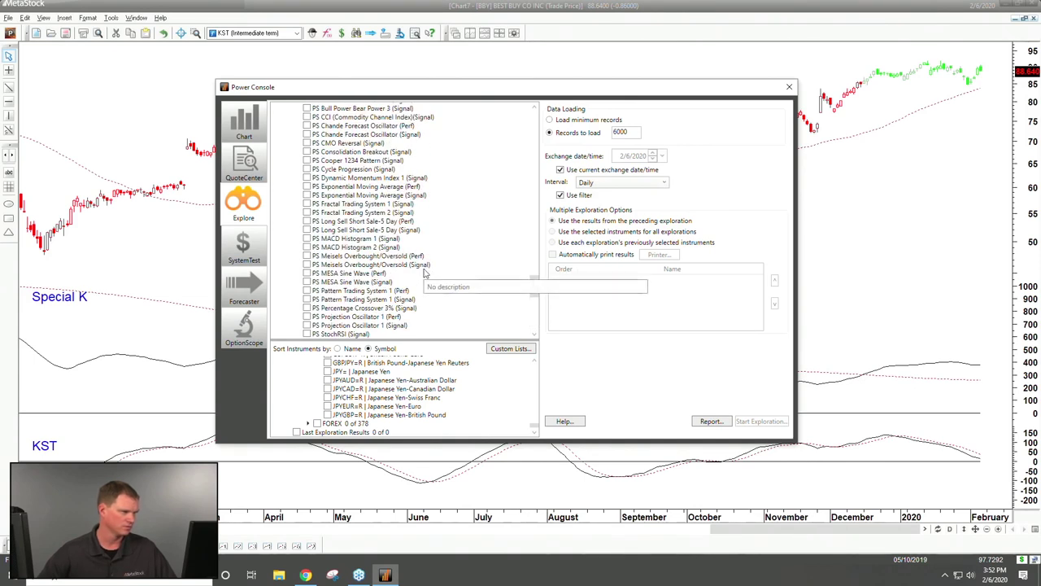
pyautogui.scroll(4, 423, 273)
pyautogui.scroll(-8, 423, 274)
pyautogui.scroll(-2, 423, 273)
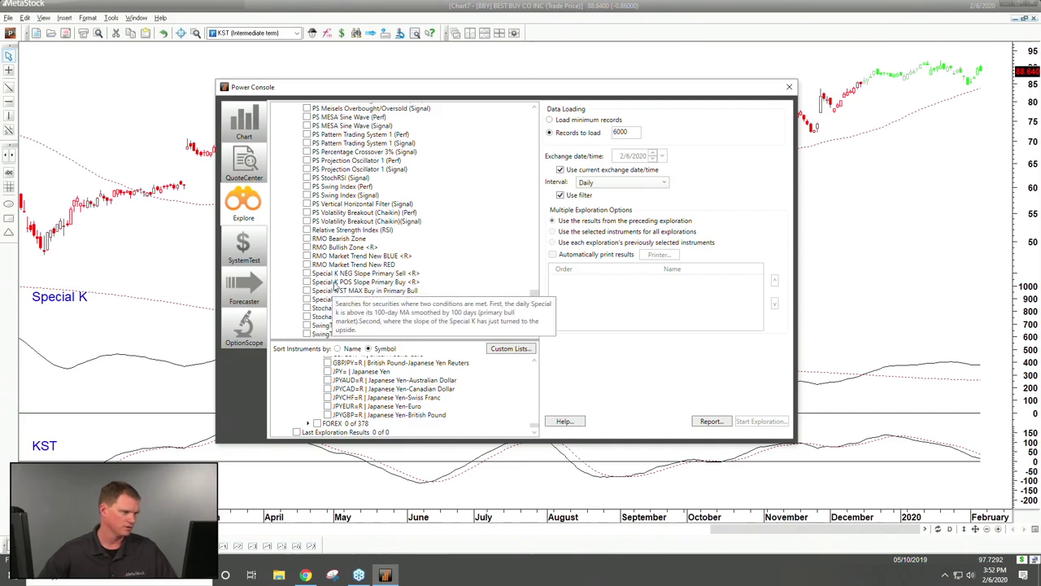
pyautogui.click(336, 282)
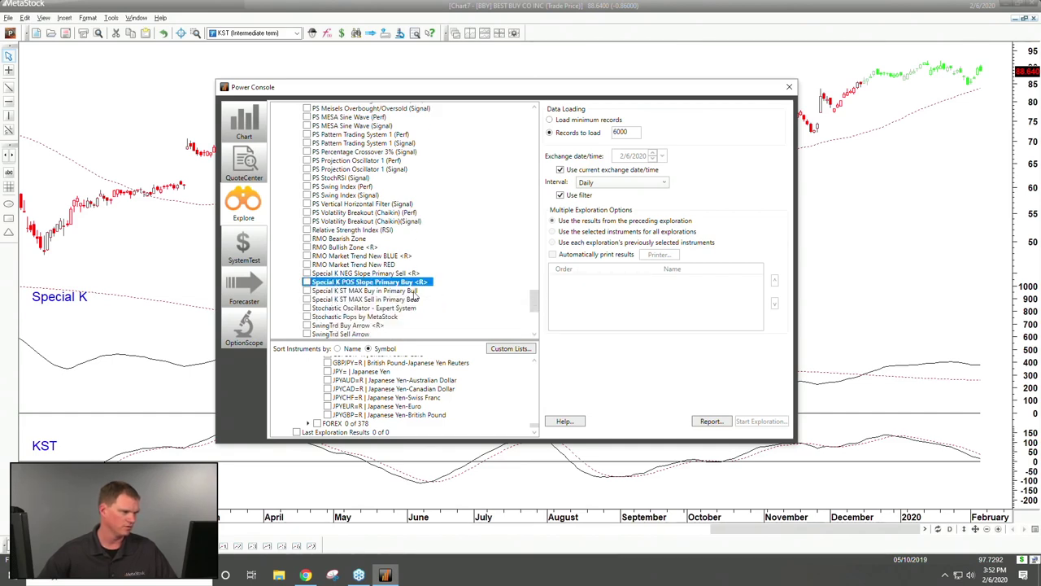
pyautogui.click(362, 291)
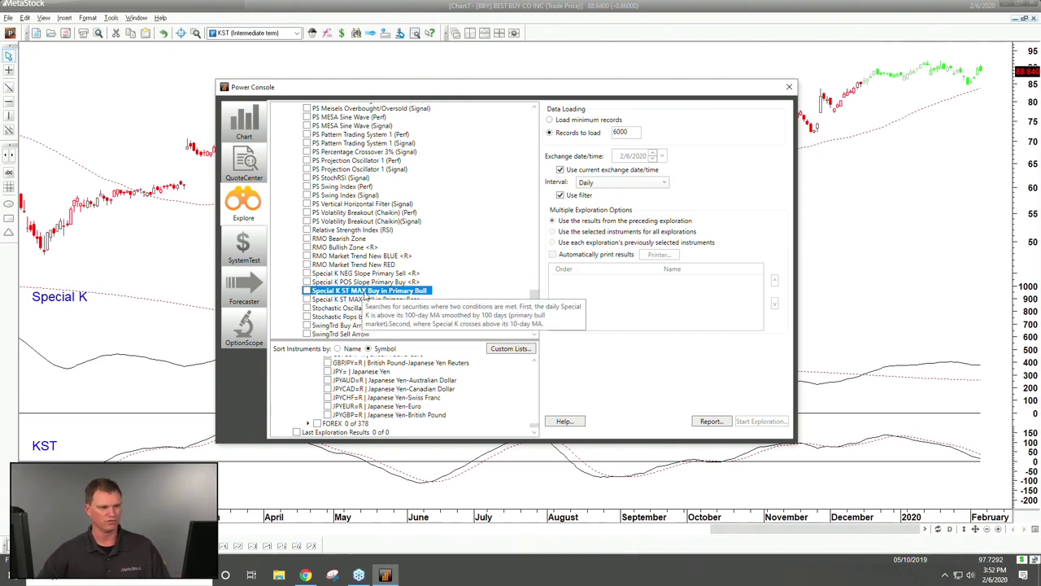
# Inspect the filter and SPK column formula of the Special K ST MAX Buy in Primary Bull exploration, and close the editor and Power Console
pyautogui.doubleClick(365, 294)
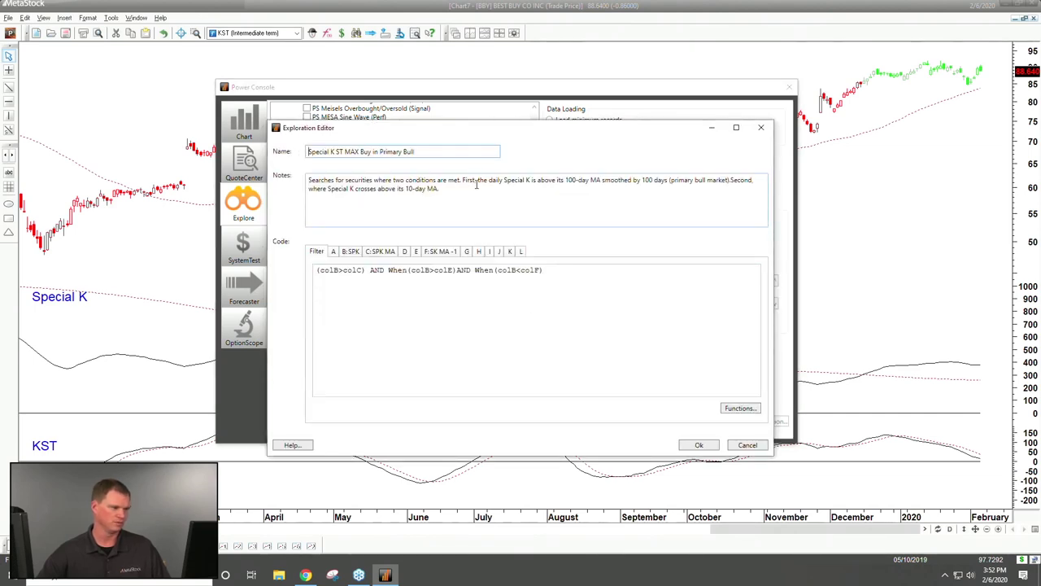
pyautogui.click(351, 253)
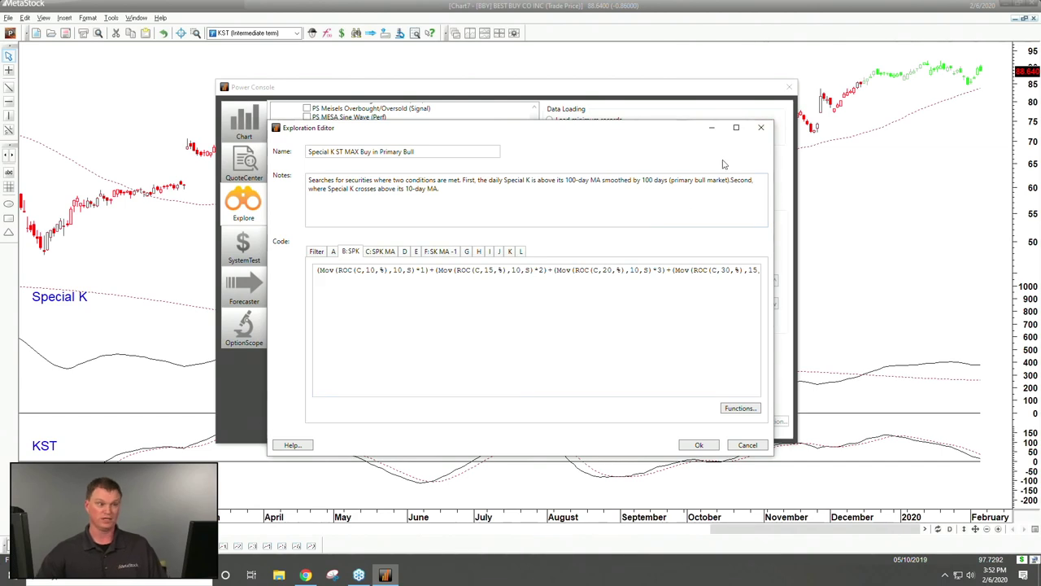
pyautogui.click(760, 127)
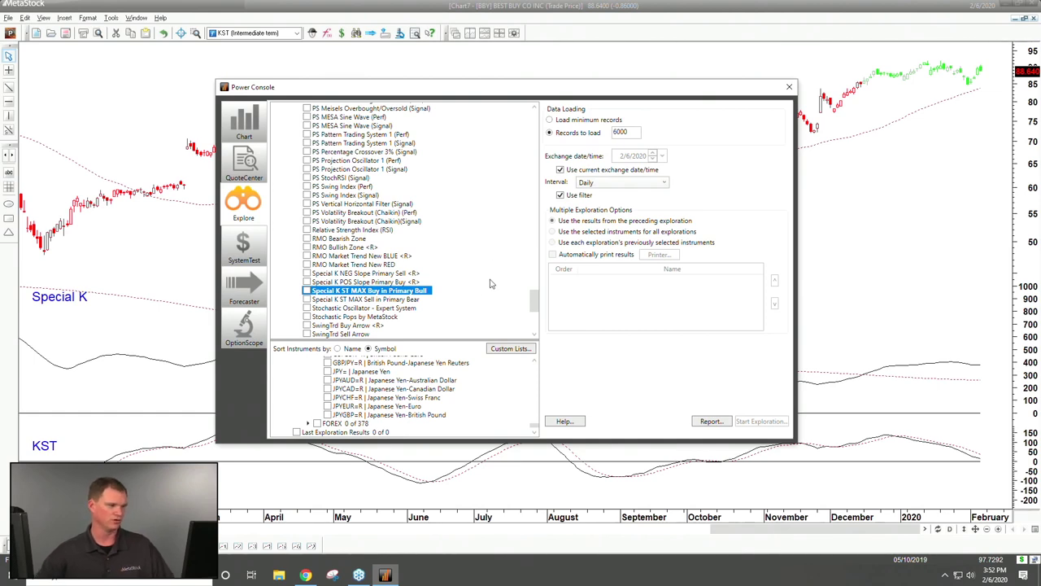
pyautogui.moveTo(435, 339); pyautogui.dragTo(438, 240)
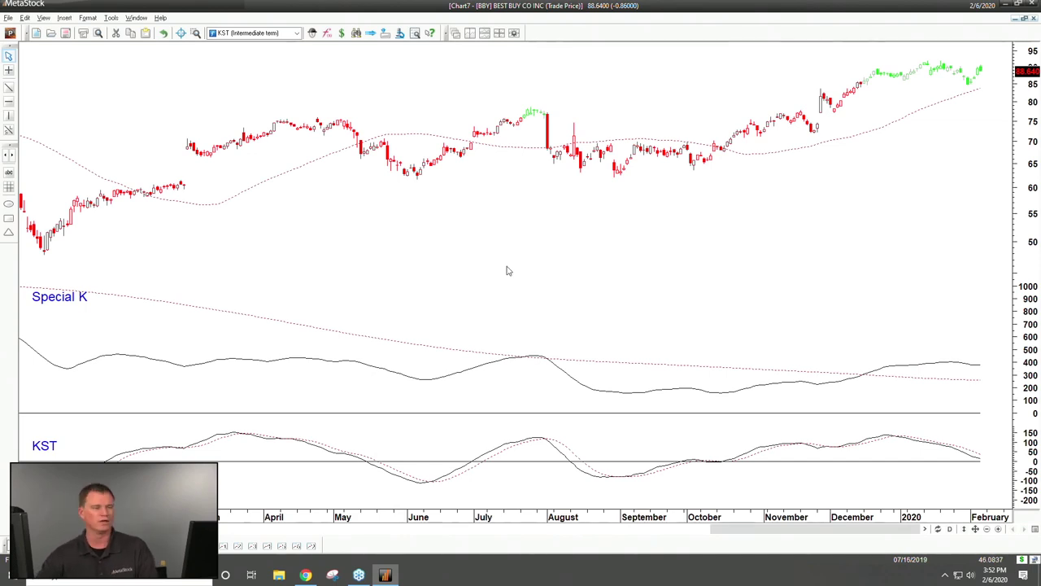
# Apply the Rmo Trade Model template to the BBY chart and dismiss the New Blue Bar alert
pyautogui.rightClick(490, 242)
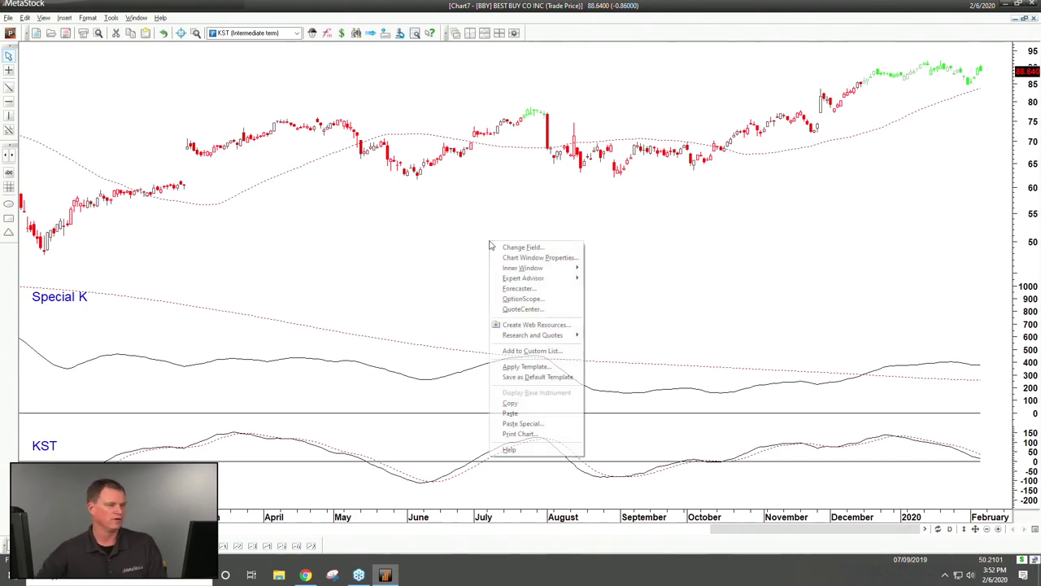
pyautogui.click(515, 368)
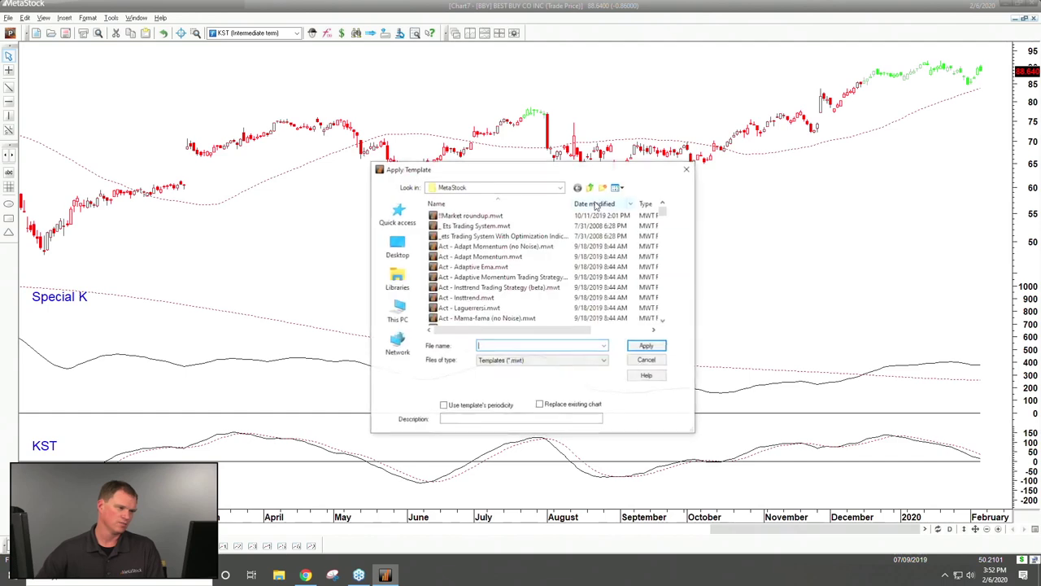
pyautogui.click(520, 256)
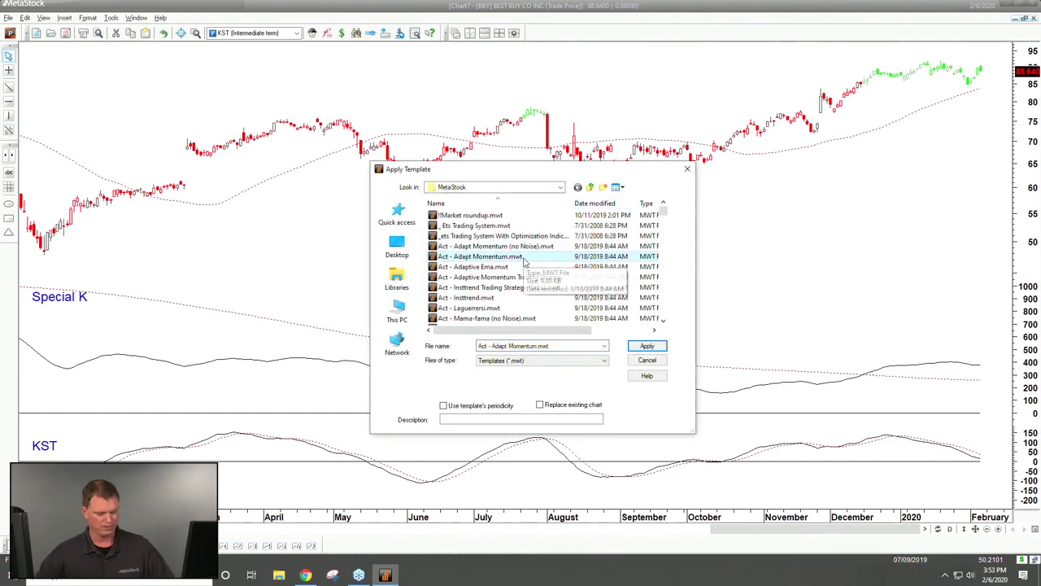
pyautogui.press('r')
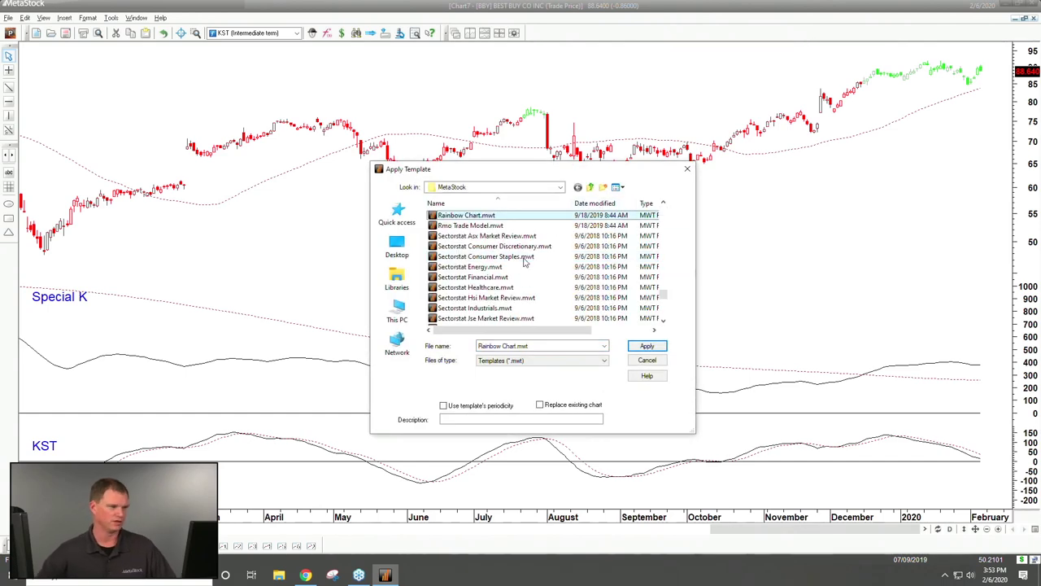
pyautogui.click(481, 226)
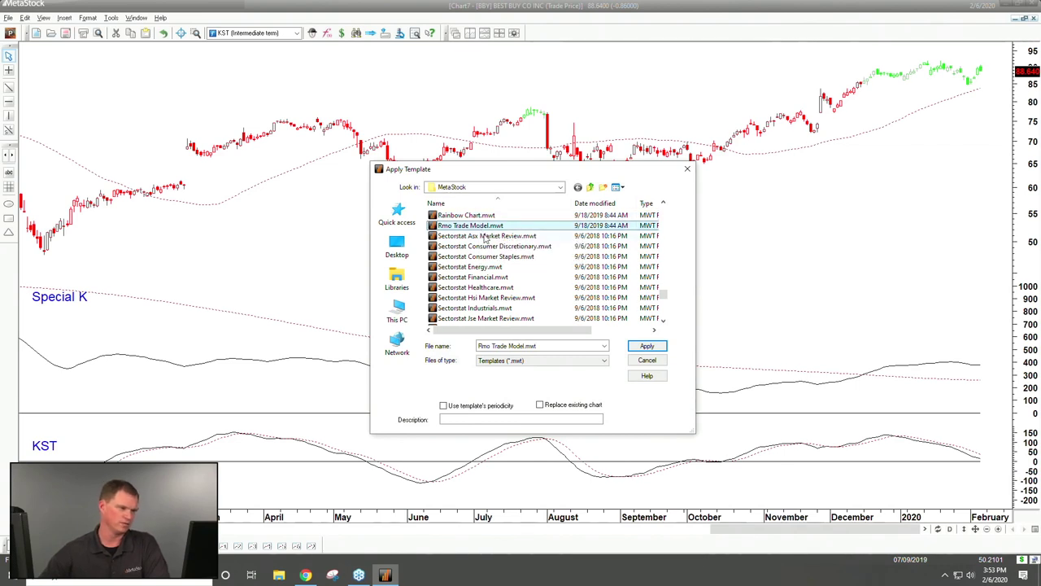
pyautogui.doubleClick(482, 226)
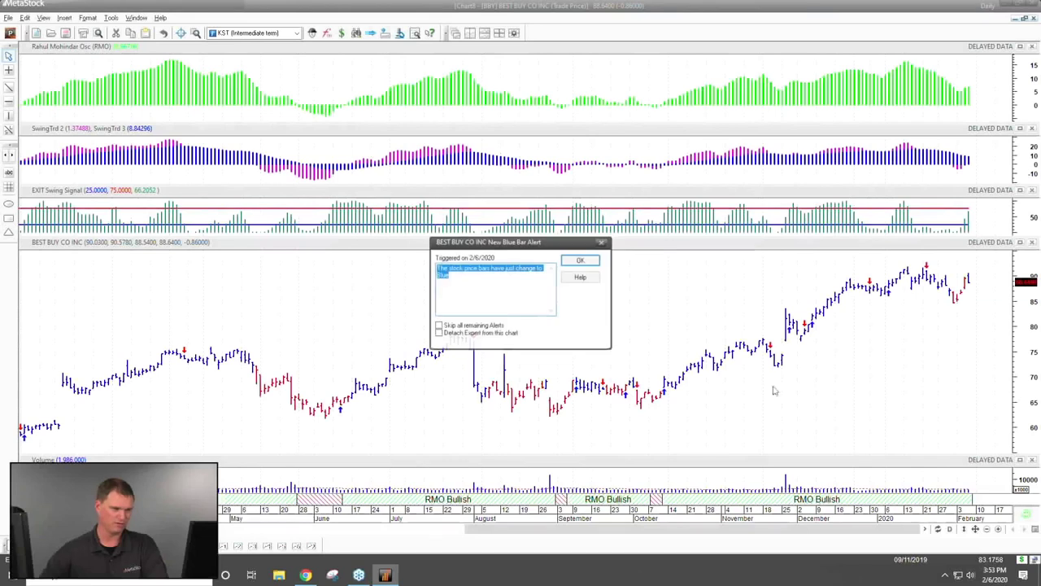
pyautogui.click(581, 259)
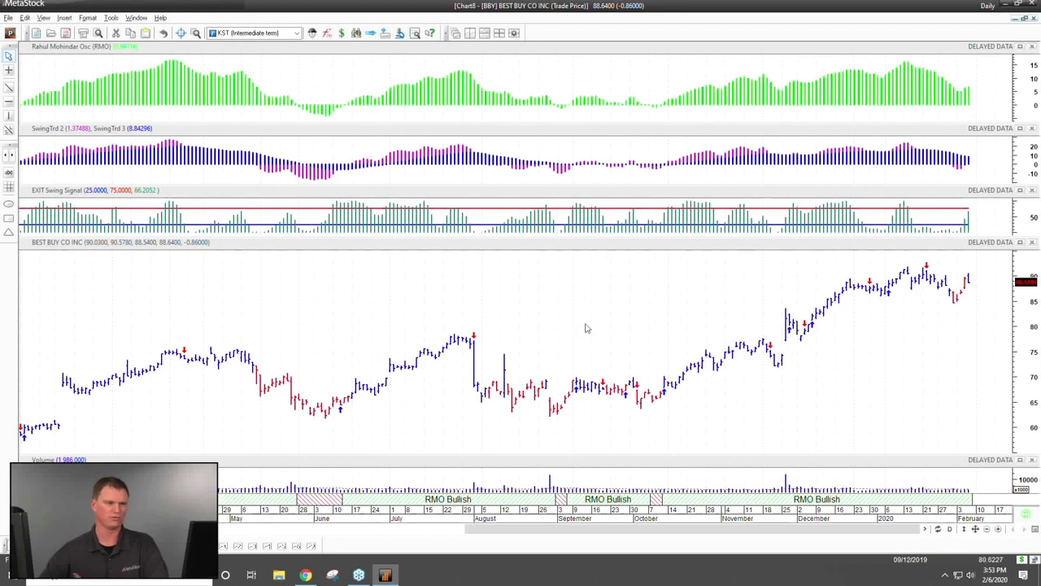
# Open the RMO expert's commentary for BBY, dock it along the left side of the chart, and read through it
pyautogui.rightClick(521, 303)
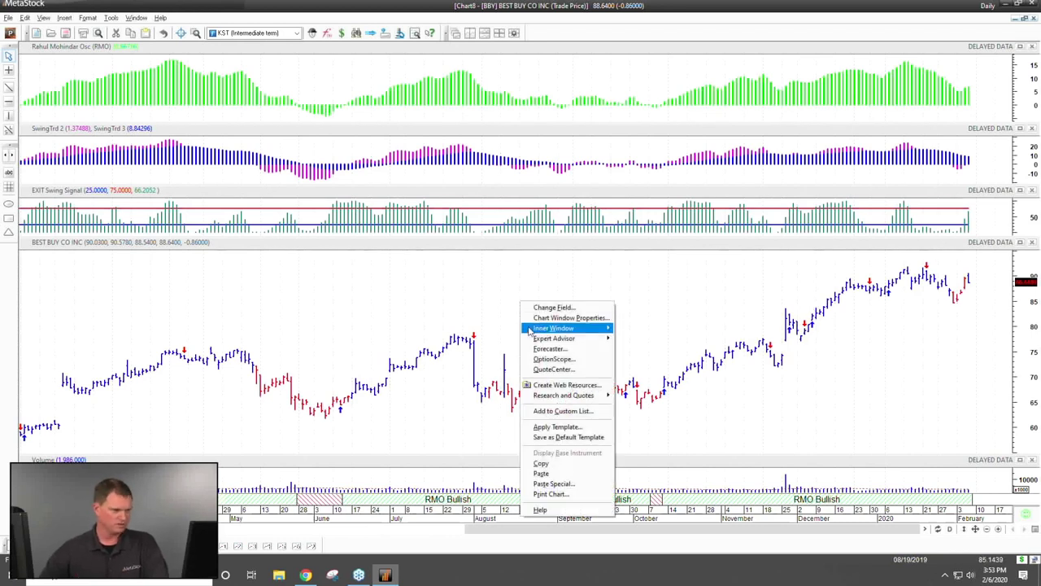
pyautogui.moveTo(544, 339)
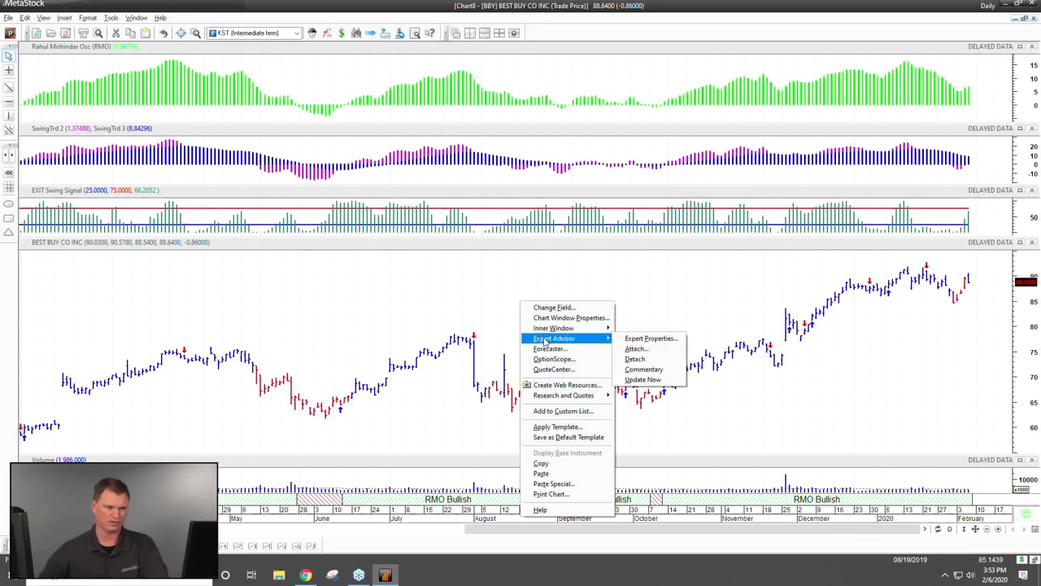
pyautogui.click(649, 373)
pyautogui.moveTo(721, 91); pyautogui.dragTo(127, 91)
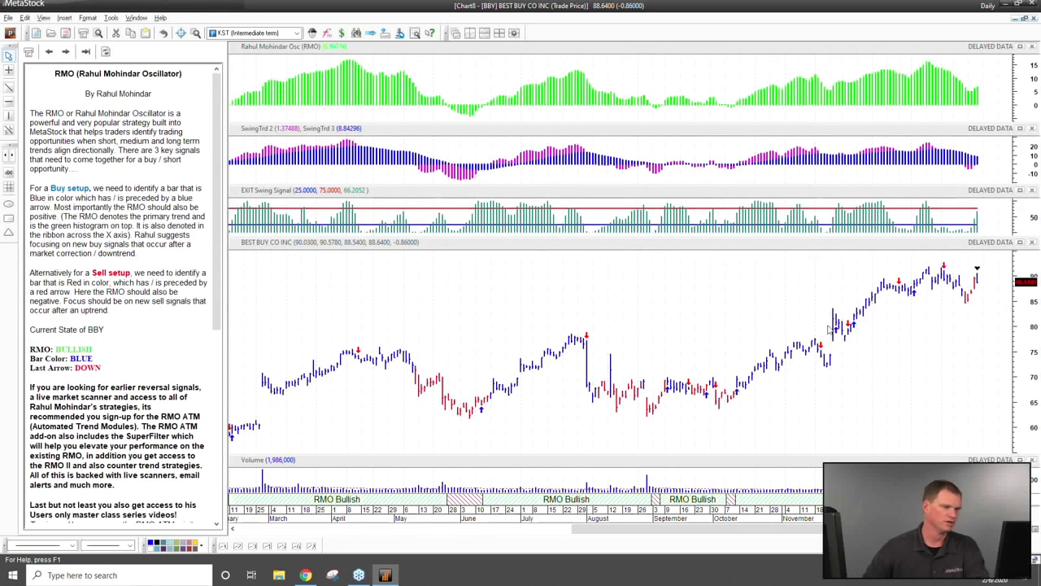
pyautogui.moveTo(950, 103)
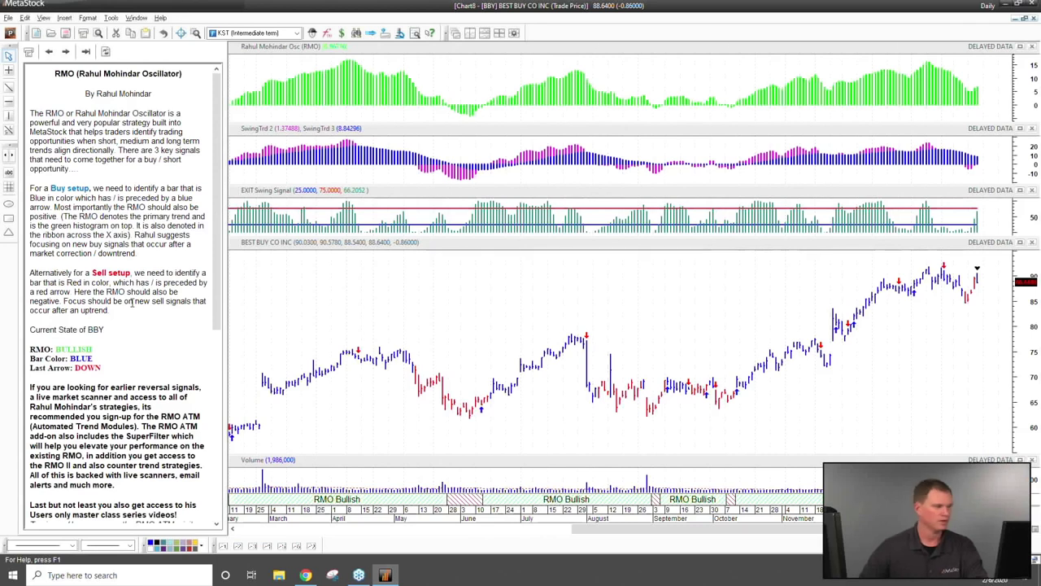
pyautogui.scroll(-3, 130, 301)
pyautogui.scroll(3, 126, 307)
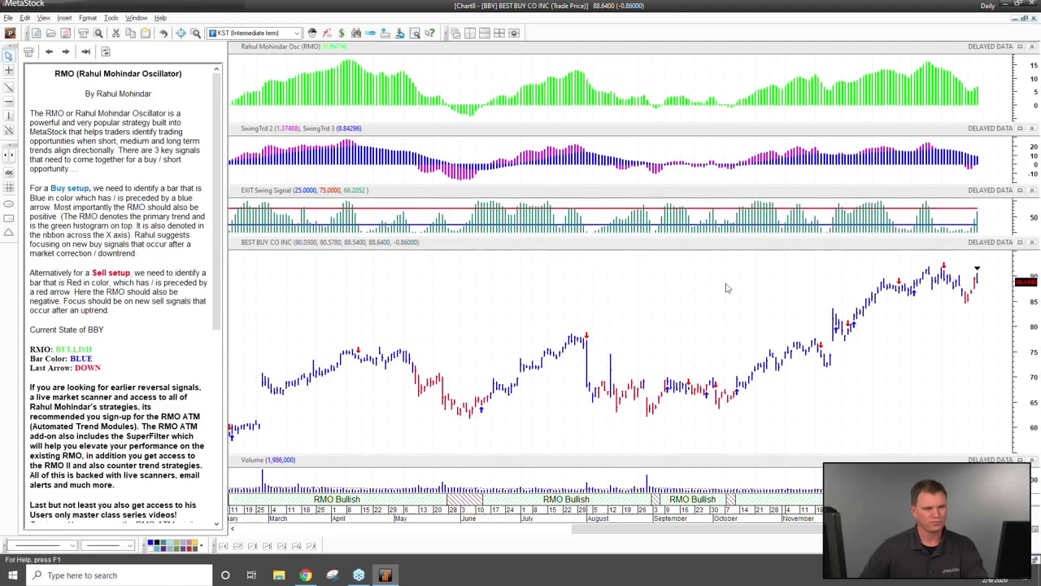
# Change the SwingTrd 3 indicator's style from histogram to a solid line and apply it
pyautogui.scroll(3, 907, 371)
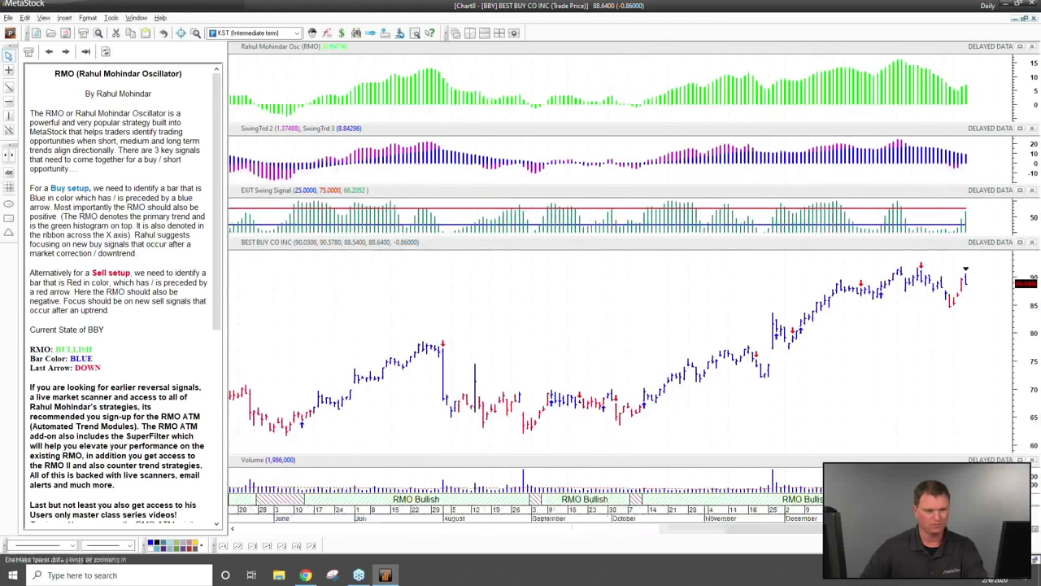
pyautogui.doubleClick(895, 168)
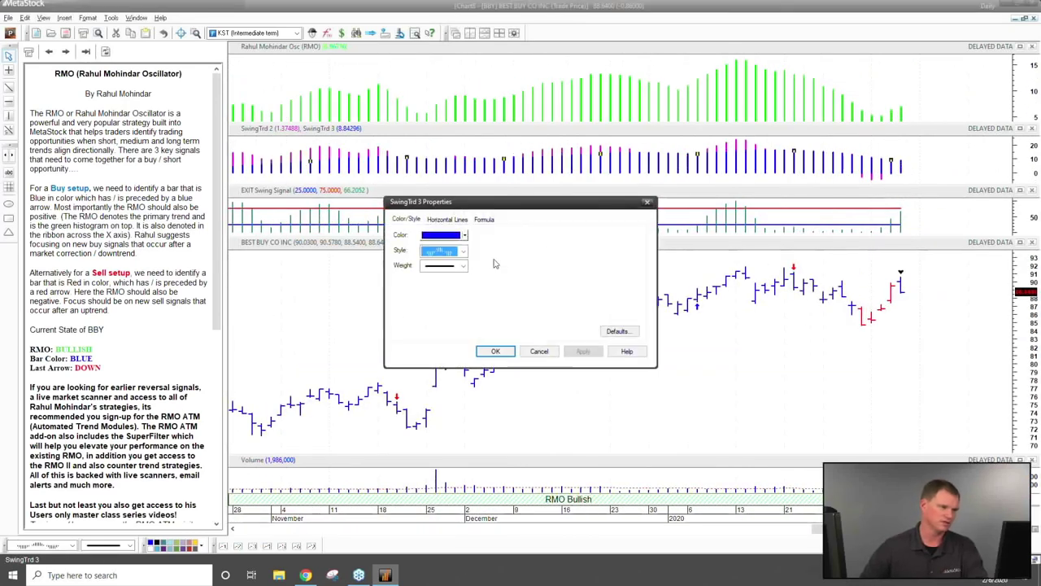
pyautogui.click(461, 252)
pyautogui.click(450, 265)
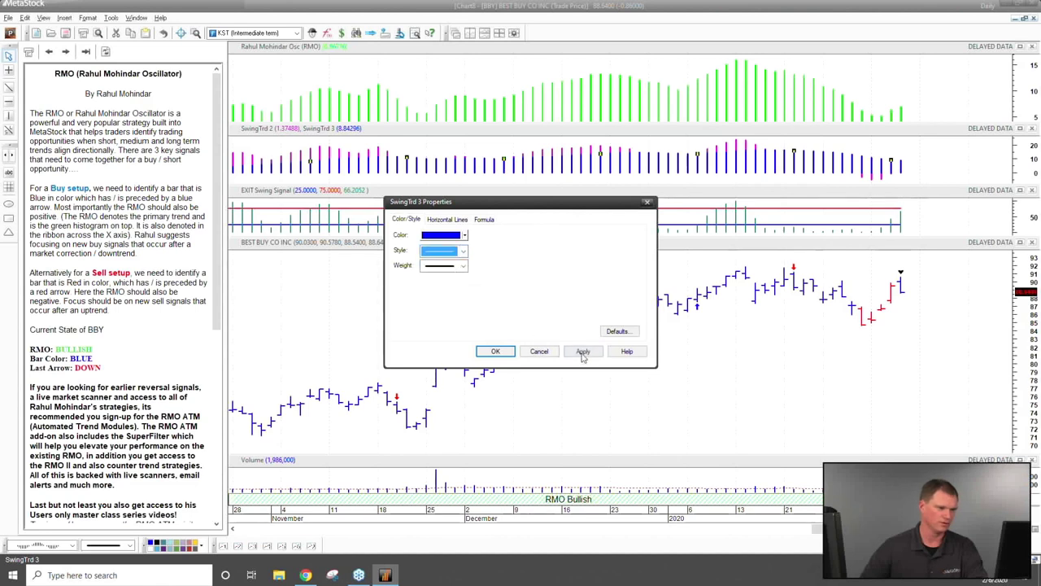
pyautogui.click(584, 351)
pyautogui.click(495, 351)
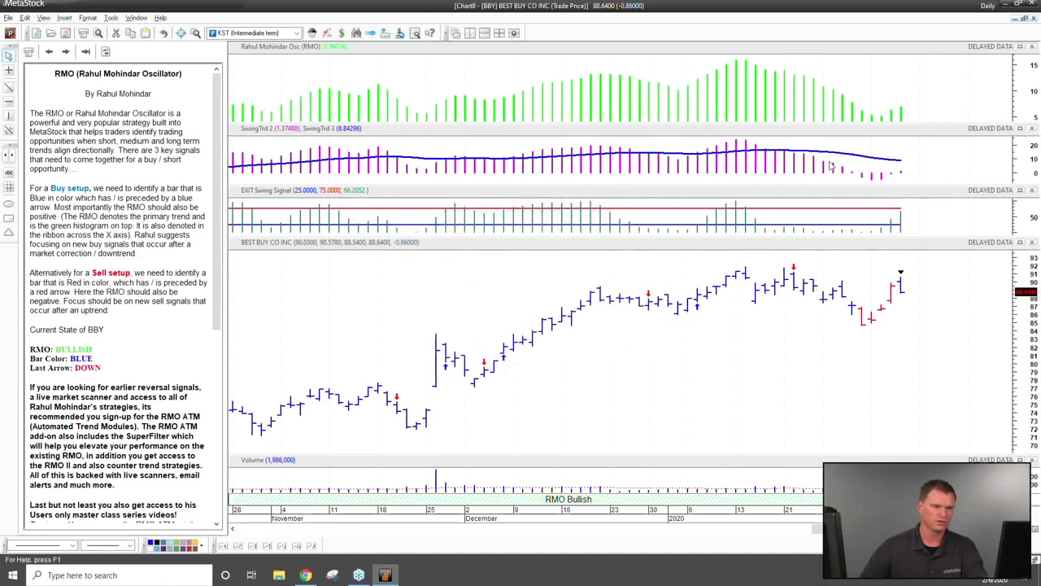
# Change the SwingTrd 2 indicator's style from histogram to a solid line and apply it
pyautogui.doubleClick(838, 173)
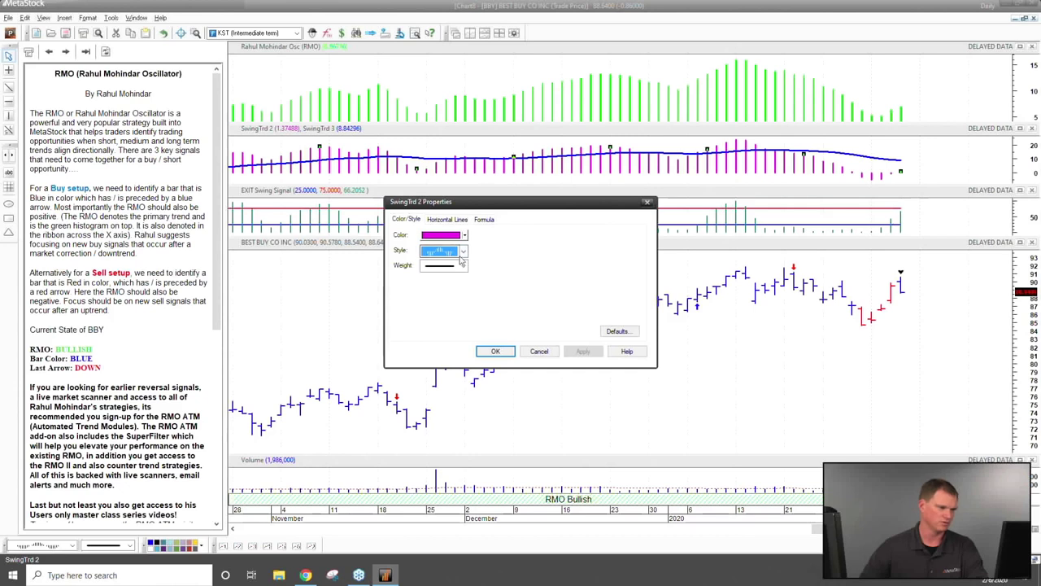
pyautogui.click(463, 251)
pyautogui.click(458, 266)
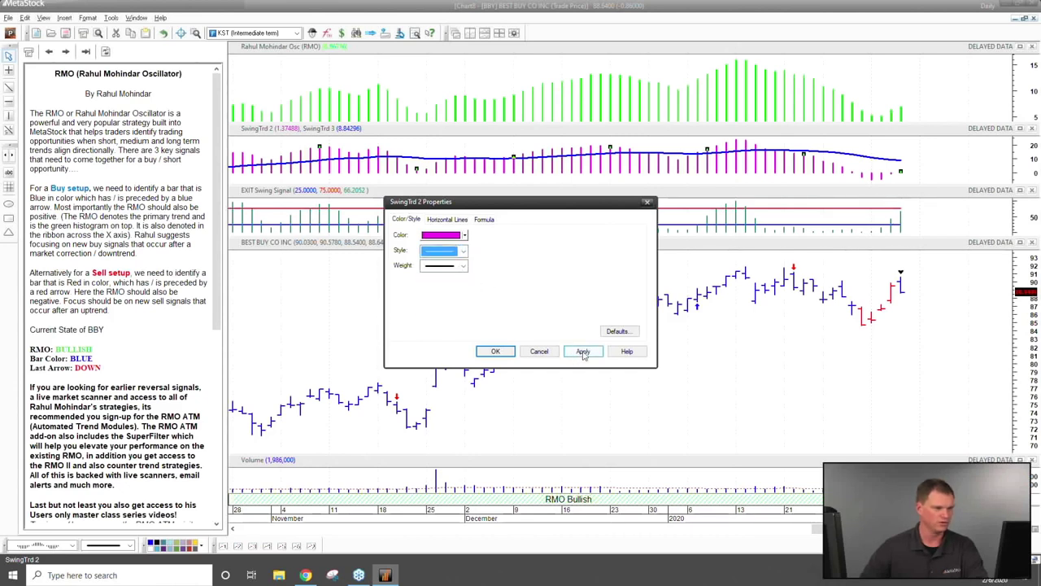
pyautogui.click(583, 351)
pyautogui.click(494, 350)
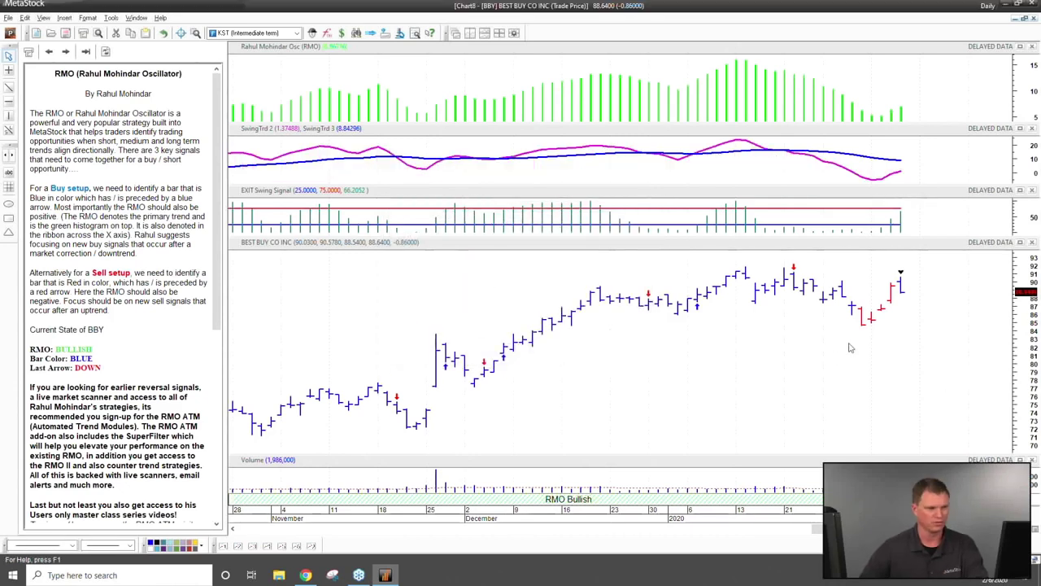